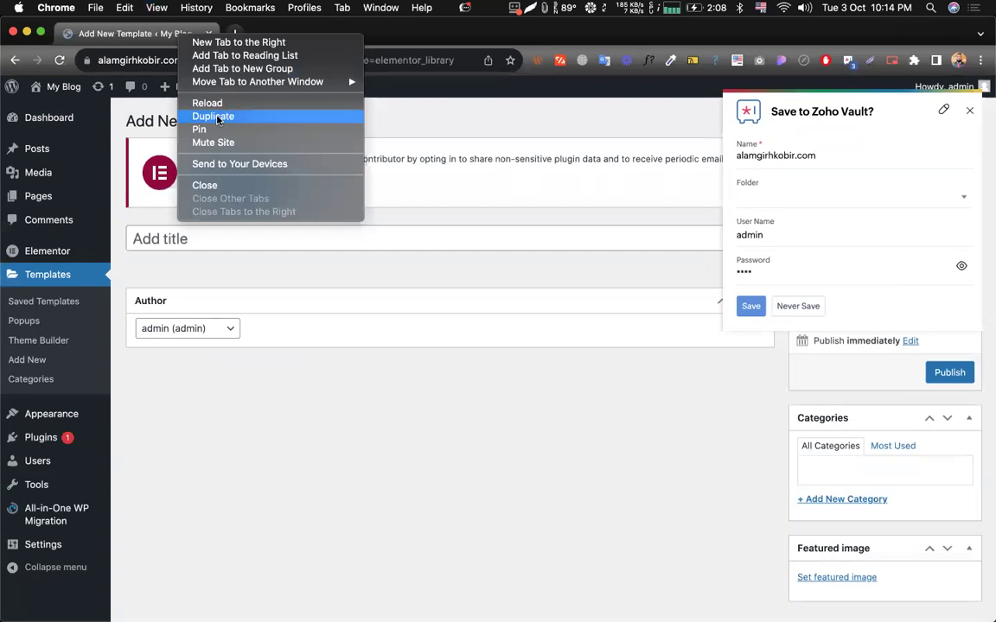
- Search Google Images for "popup for website" in the duplicated browser tab and browse the results
click(260, 60)
text(popup)
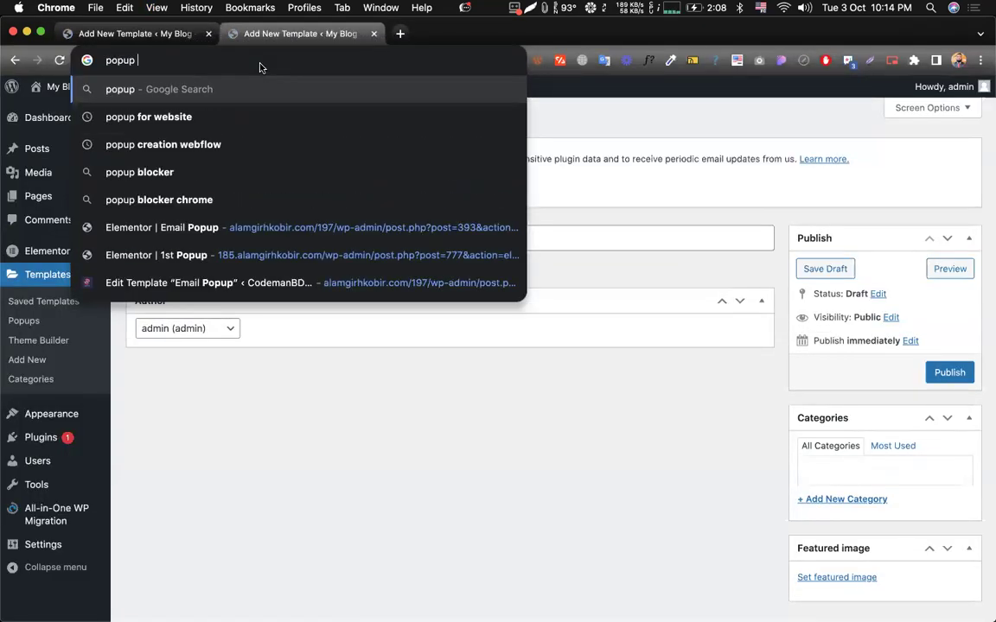
text( for website)
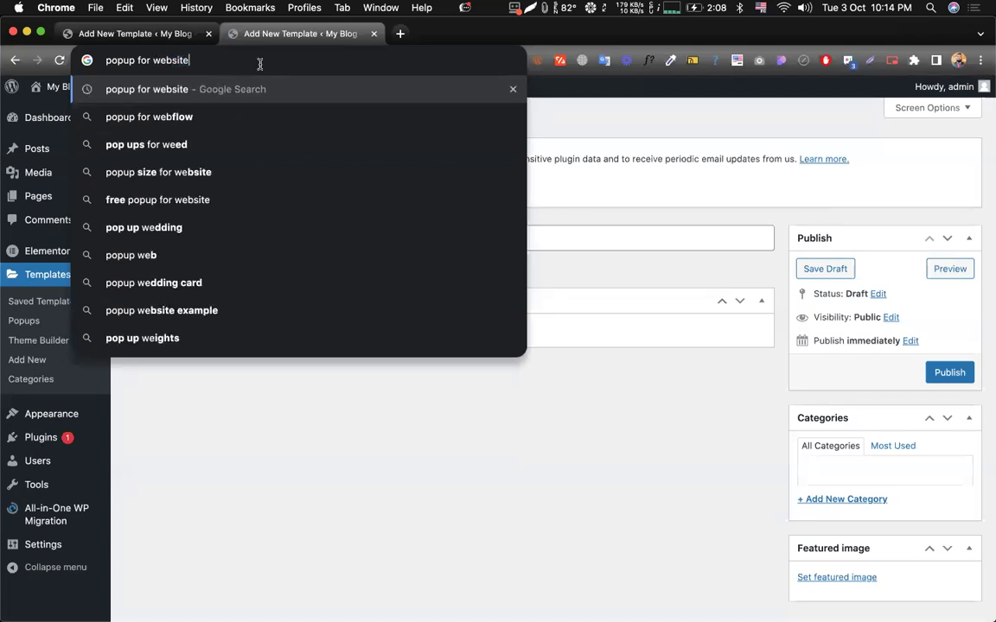
key(Return)
click(182, 156)
scroll(361, 273, down, 2)
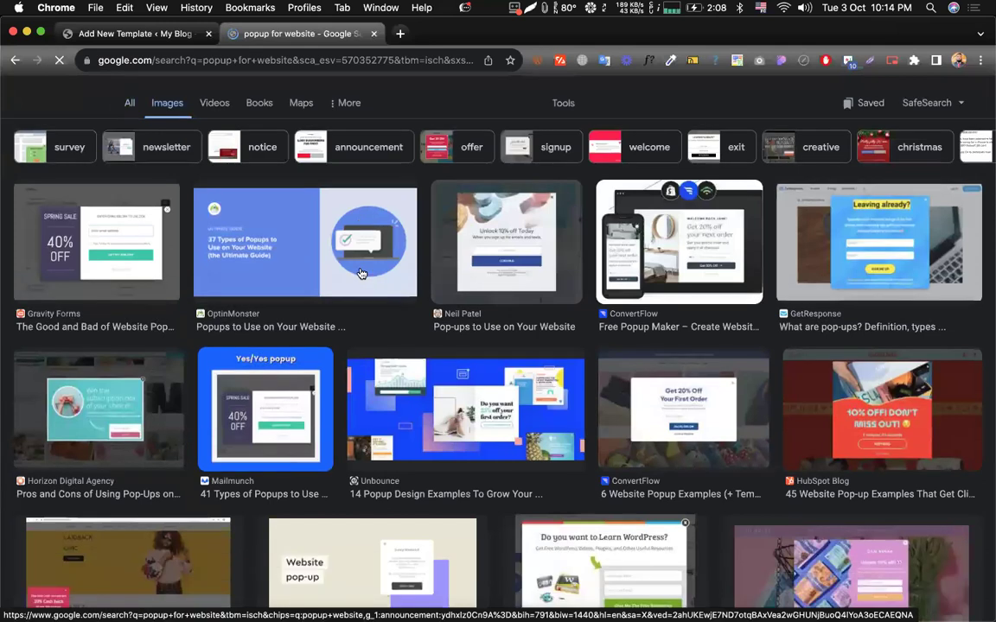
scroll(361, 273, down, 2)
- Examine the Gravity Forms and ConvertFlow popup examples among the image results as design references
click(187, 198)
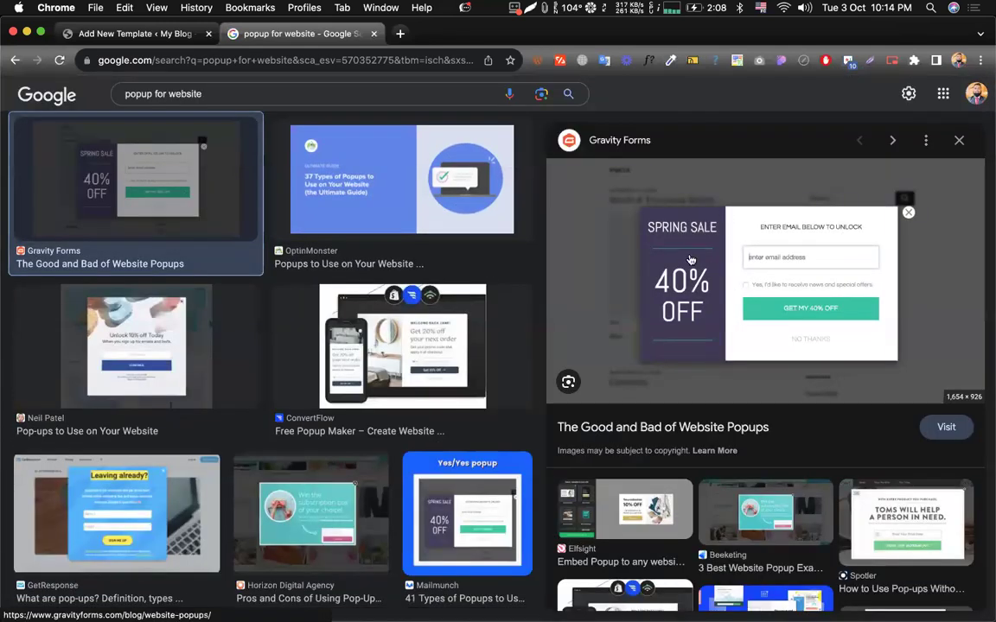
scroll(691, 260, down, 4)
scroll(696, 263, up, 4)
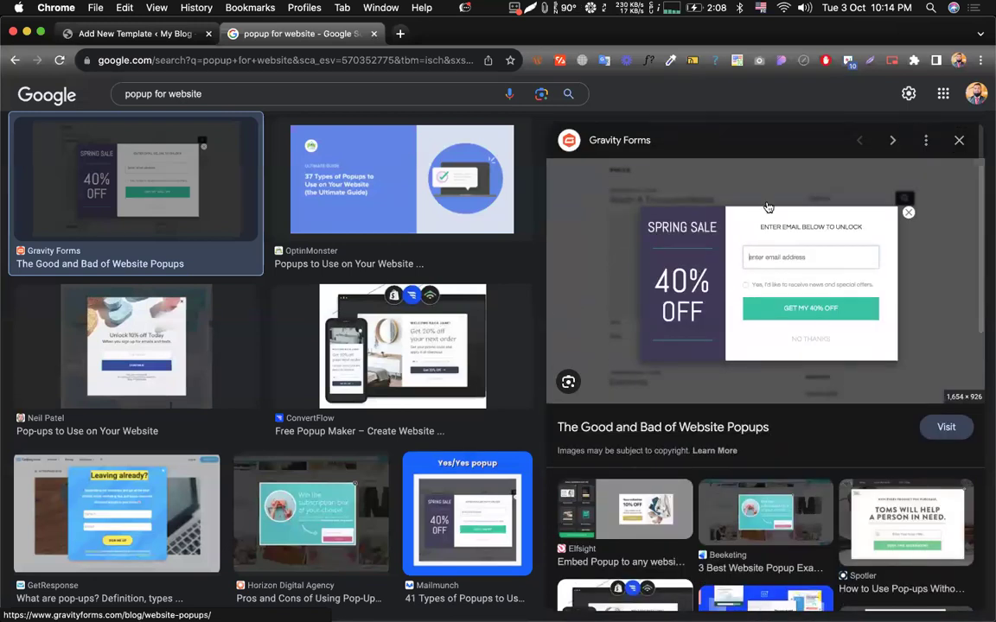
scroll(735, 259, down, 4)
scroll(396, 329, down, 1)
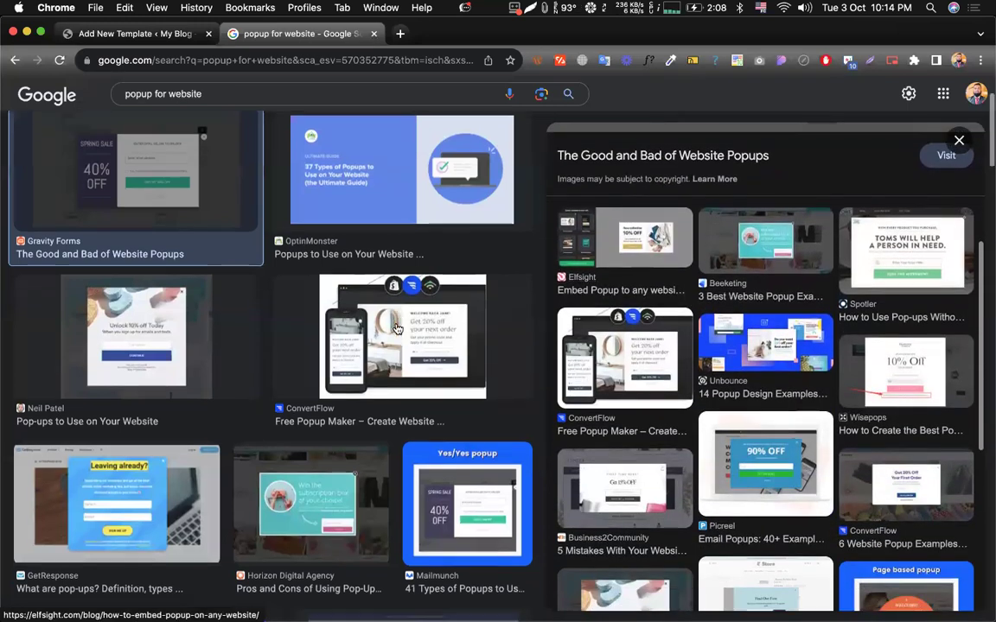
scroll(396, 328, down, 5)
click(382, 283)
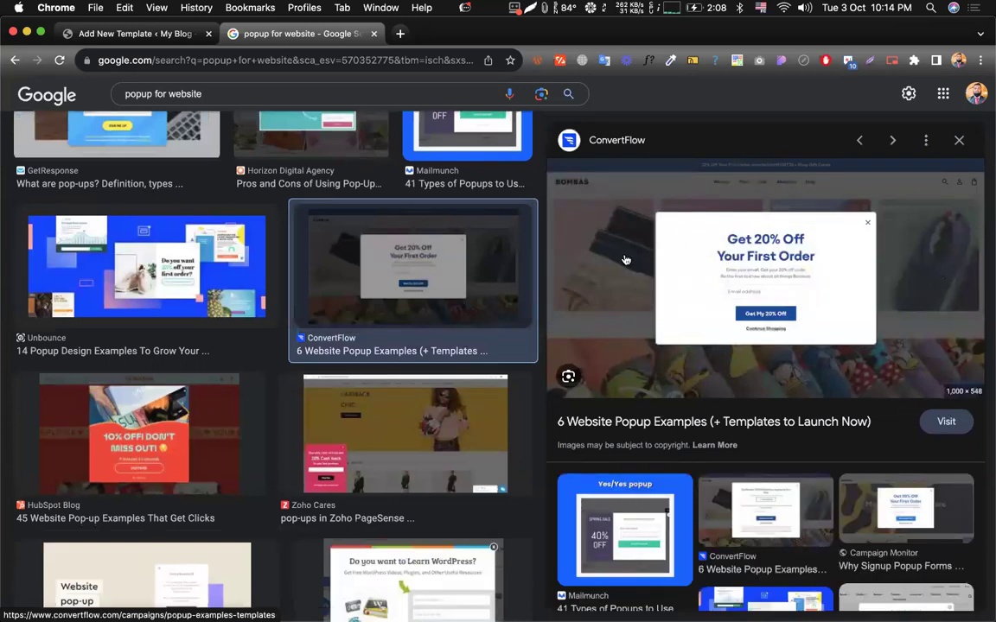
scroll(444, 262, up, 5)
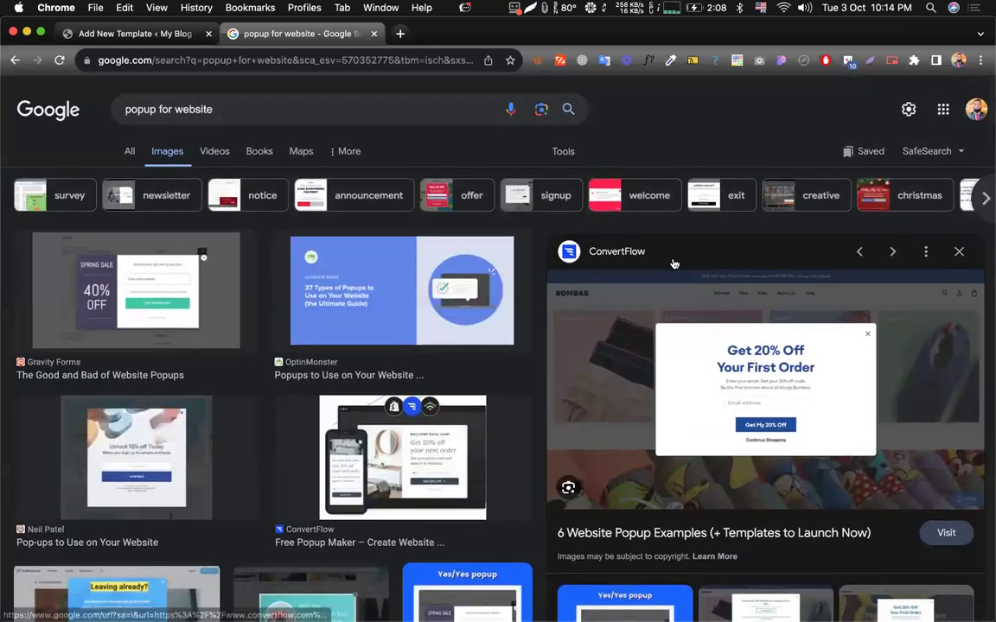
scroll(675, 263, up, 2)
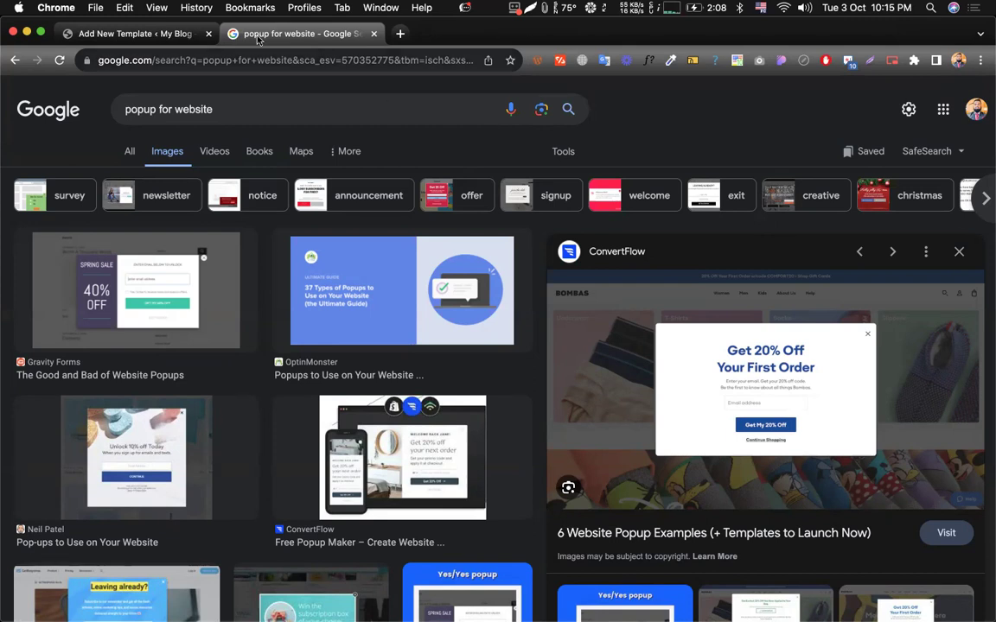
- Return to the WordPress admin, dismiss the Zoho Vault save prompt, and review the installed plugins for Elementor and Elementor Pro
click(168, 38)
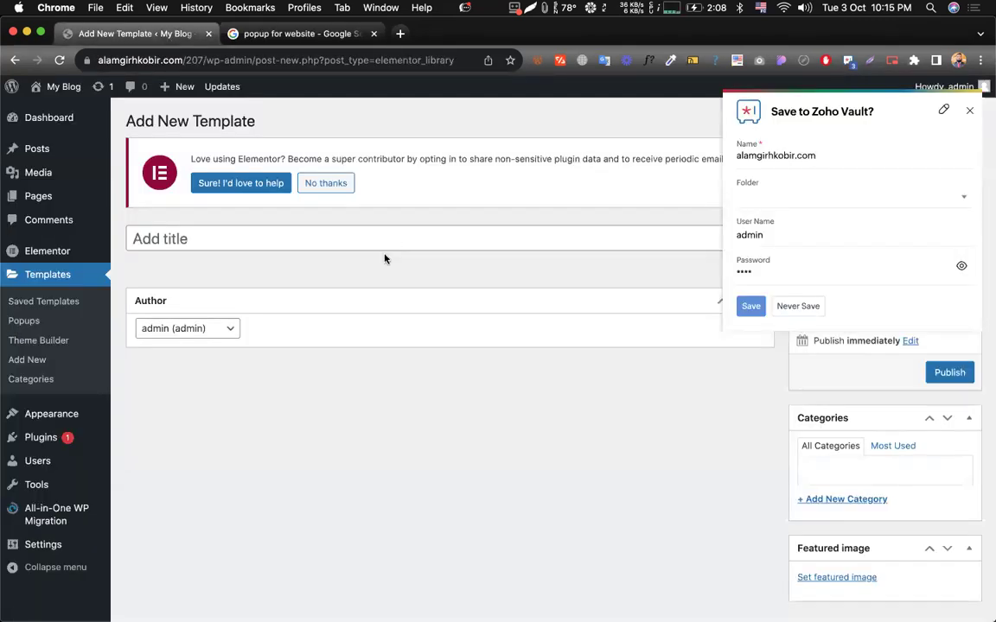
click(969, 111)
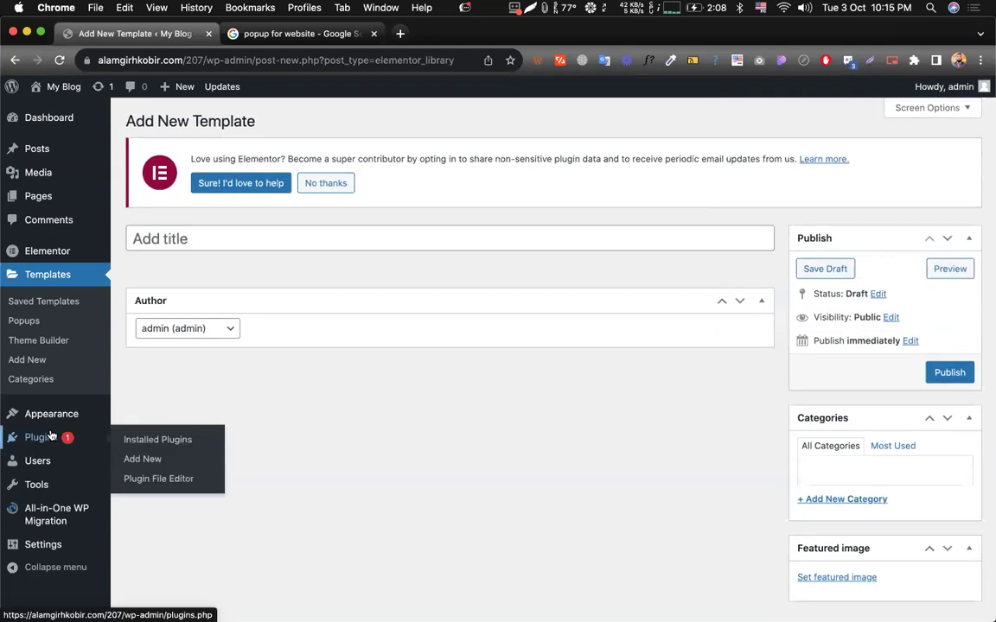
click(42, 438)
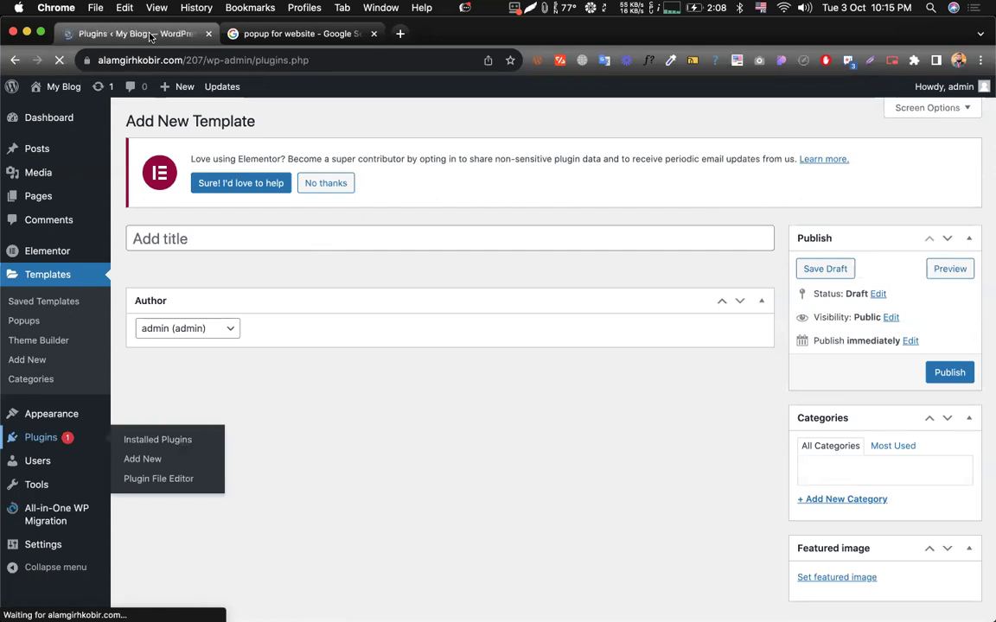
scroll(285, 224, down, 5)
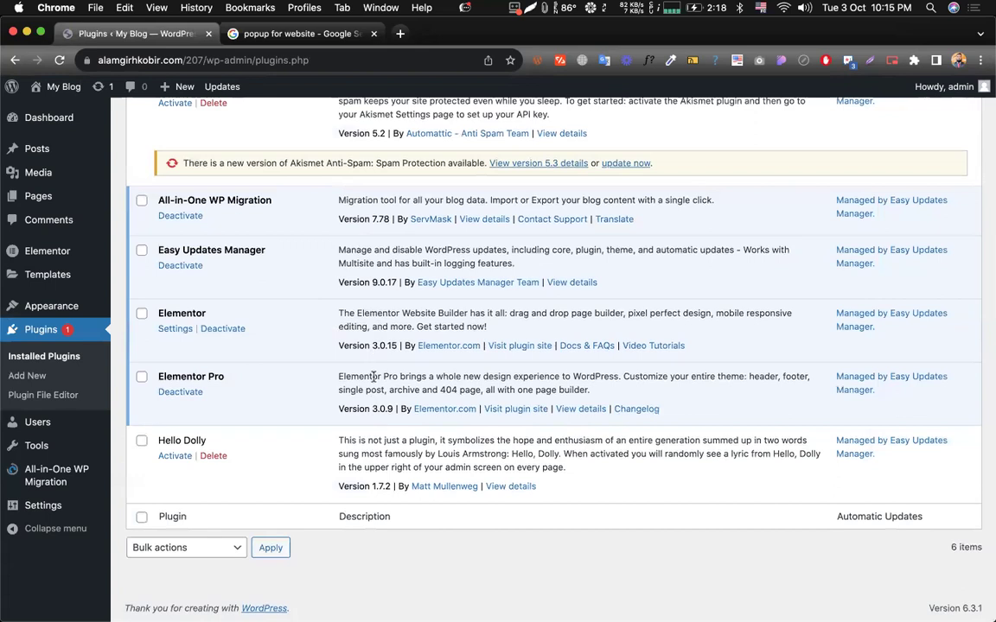
scroll(342, 358, up, 5)
scroll(342, 346, down, 5)
- Create a new Elementor popup template named "my popup"
mouse_move(87, 276)
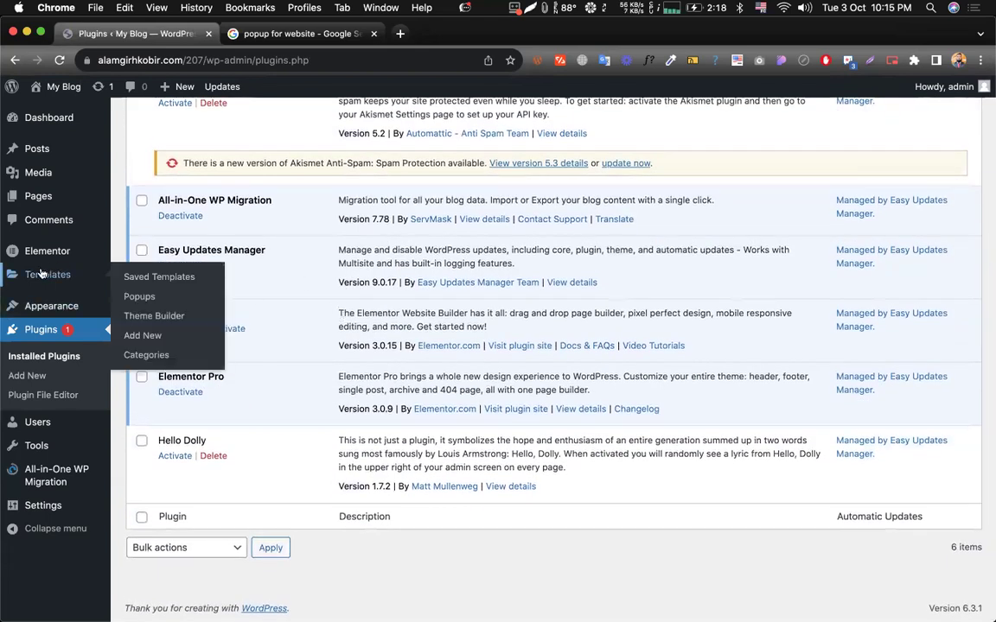
click(151, 297)
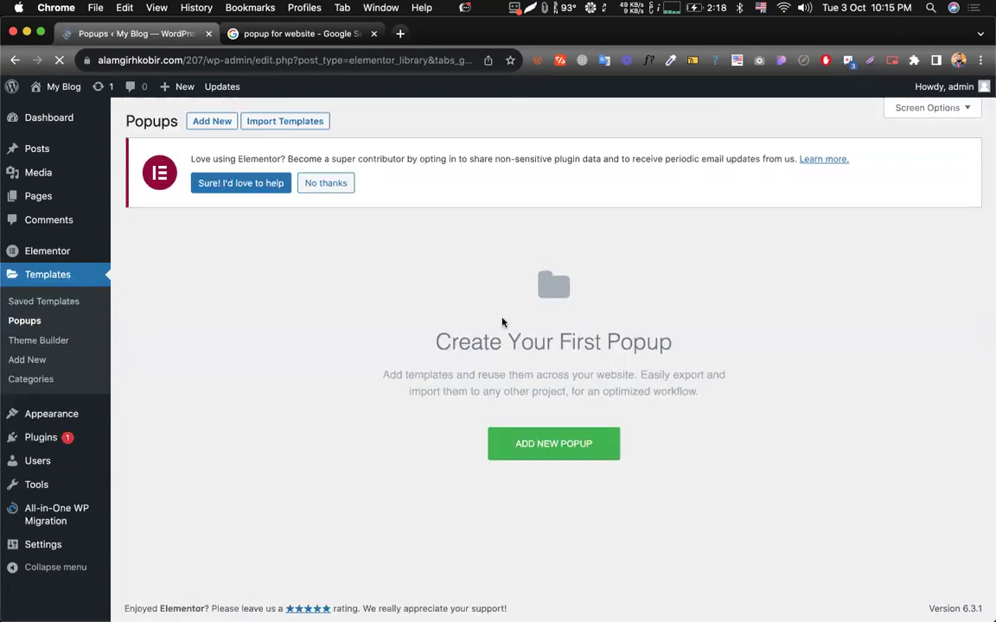
click(546, 445)
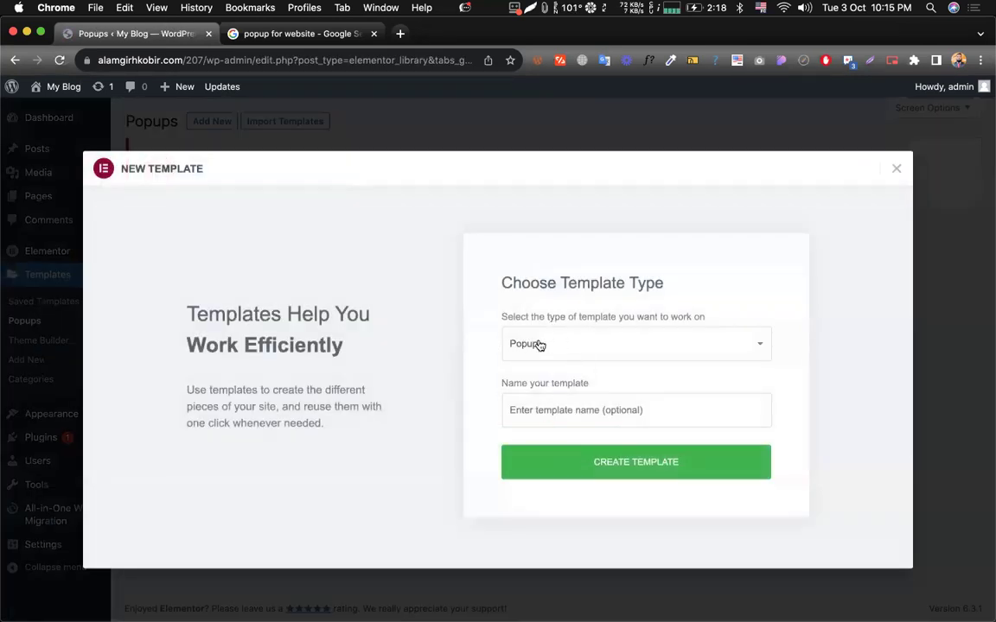
click(535, 405)
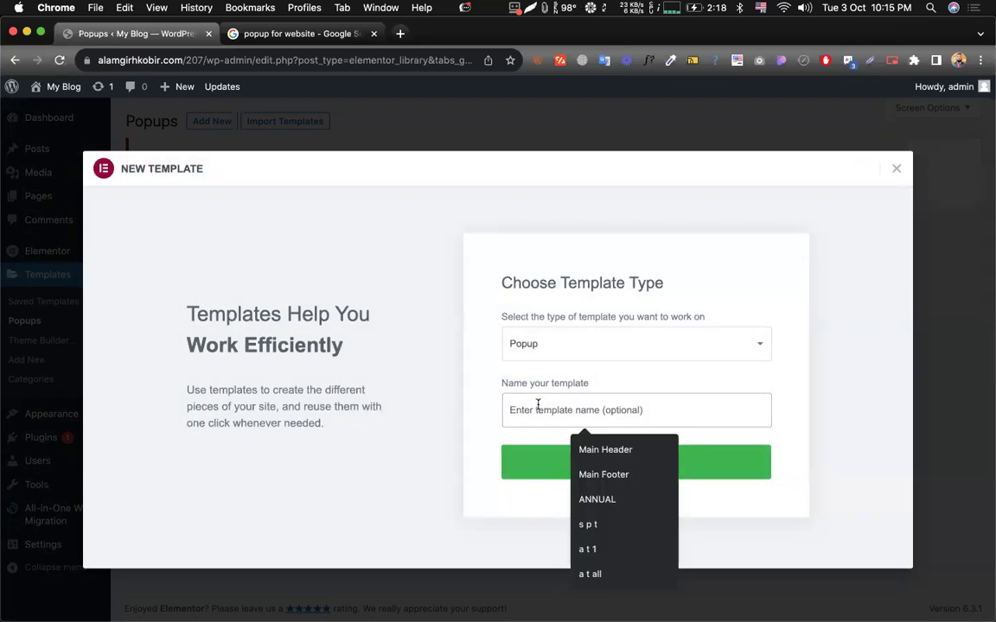
text(my po)
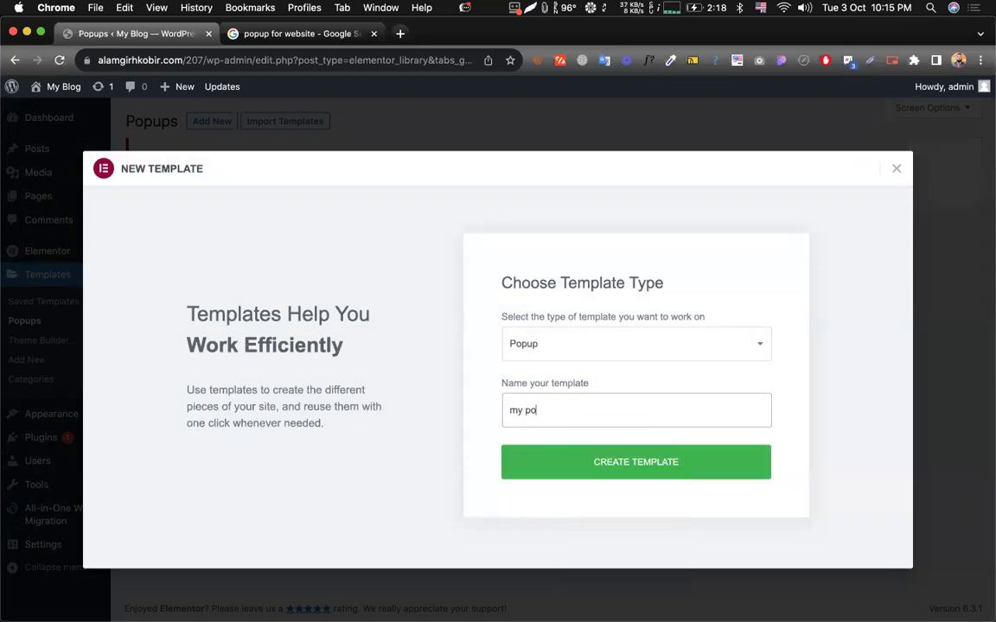
text(pup)
click(600, 474)
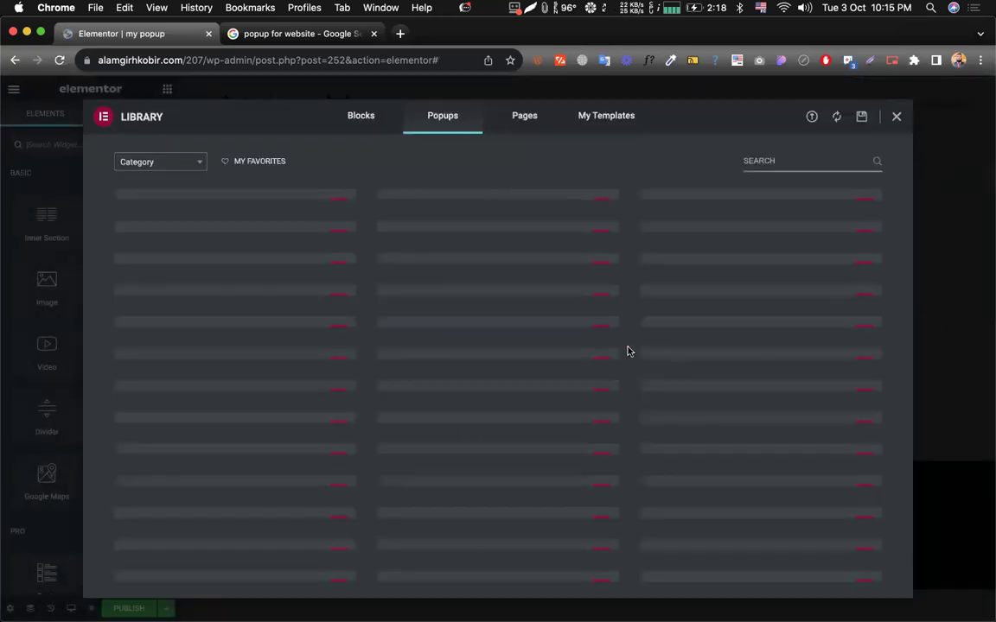
- Close the template library without choosing a design and add a single-column section to the popup
scroll(628, 260, down, 5)
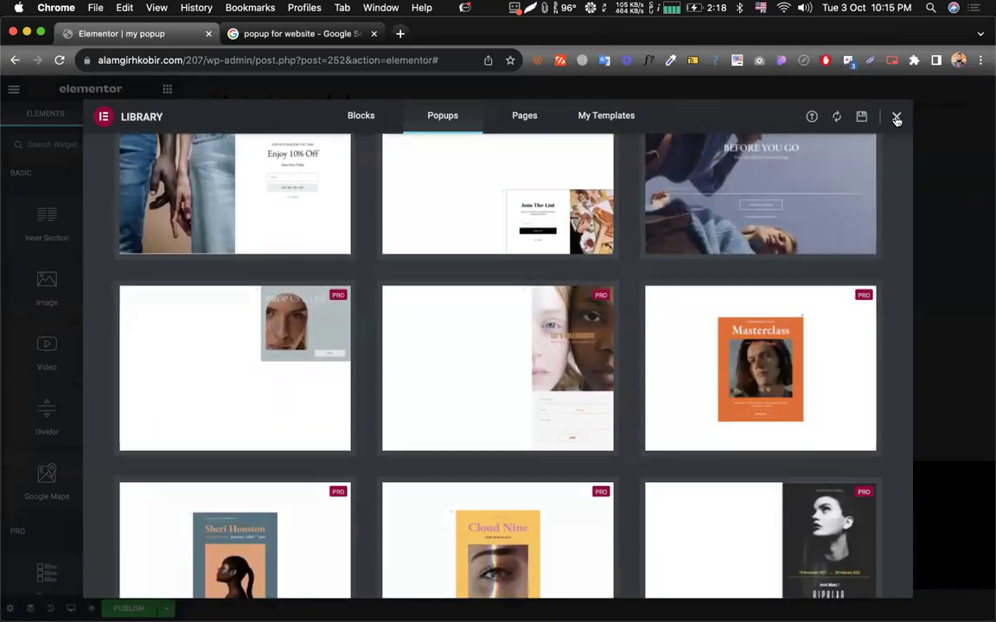
click(896, 118)
click(572, 347)
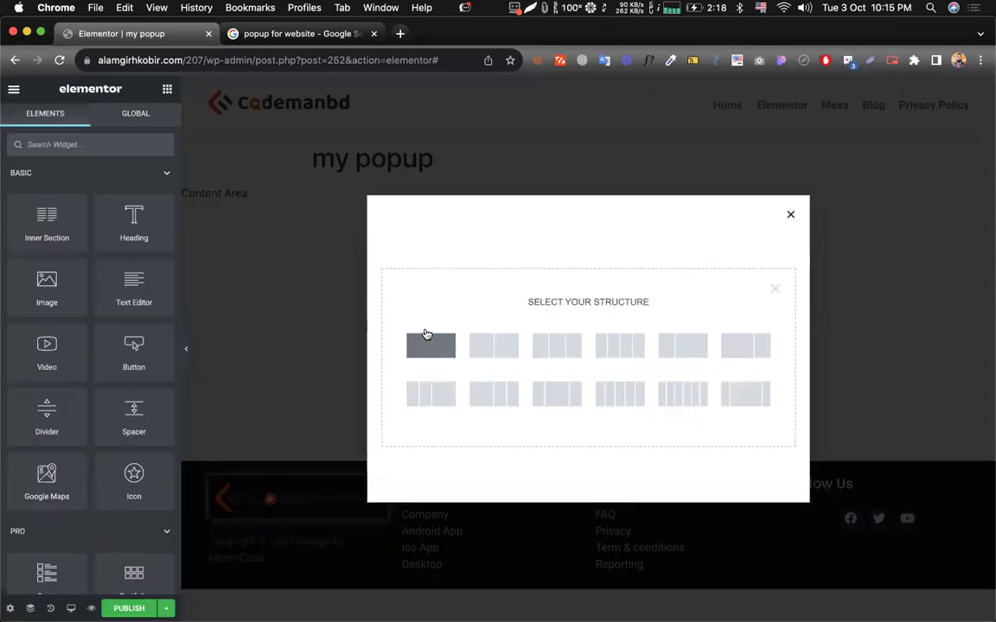
click(422, 340)
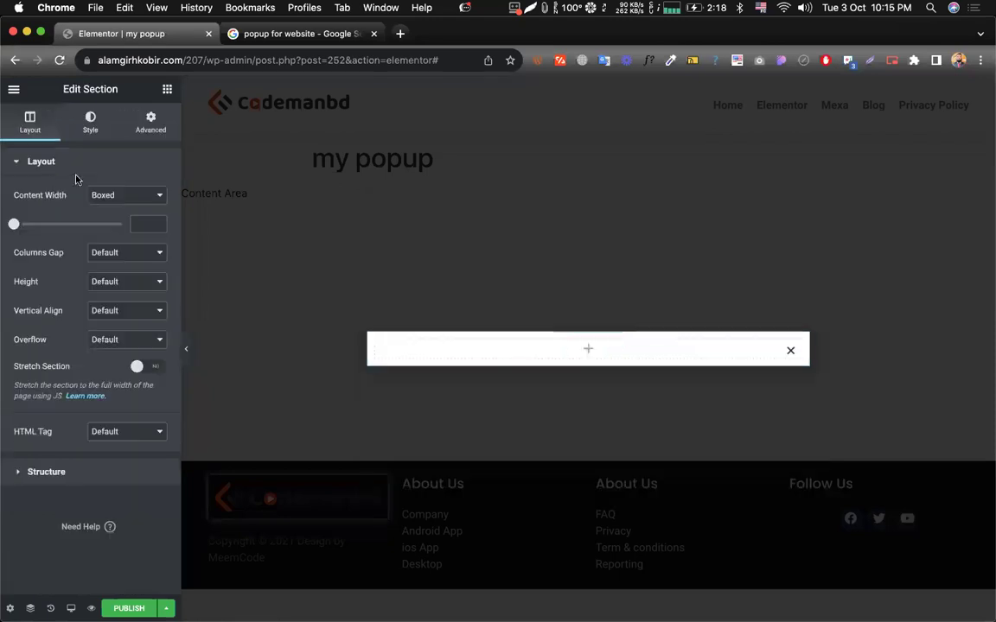
click(168, 90)
drag(47, 221, 540, 342)
- Open the ConvertFlow popup example image in its own browser tab and place that tab beside the Elementor one
click(335, 39)
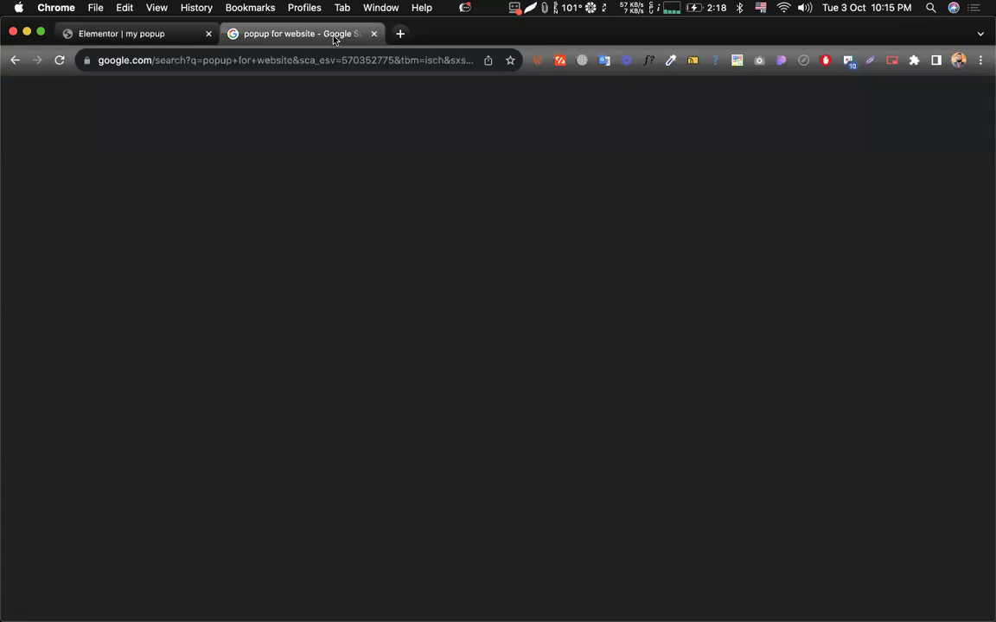
right_click(725, 345)
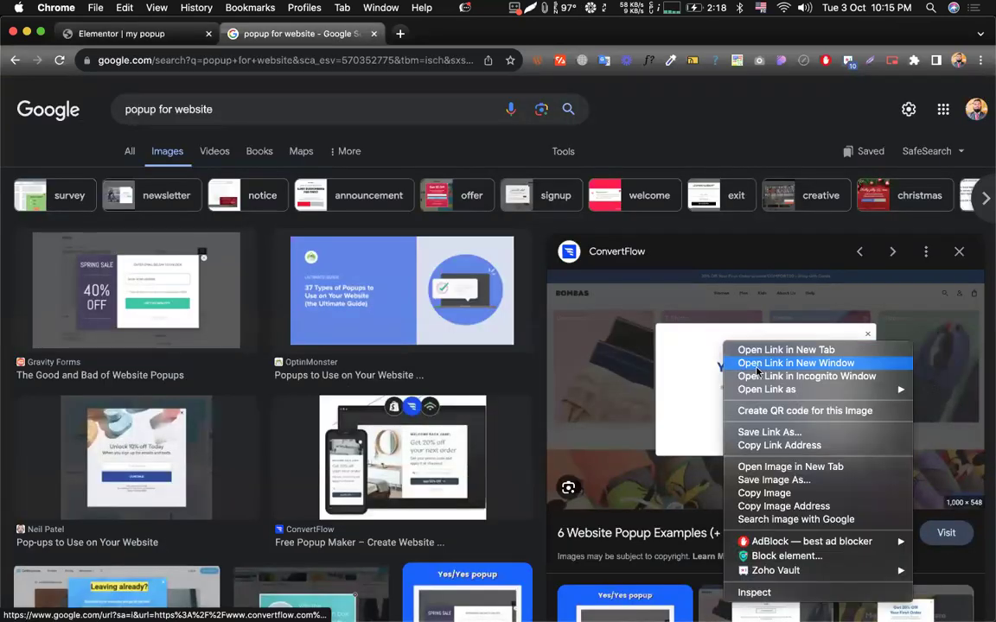
click(768, 467)
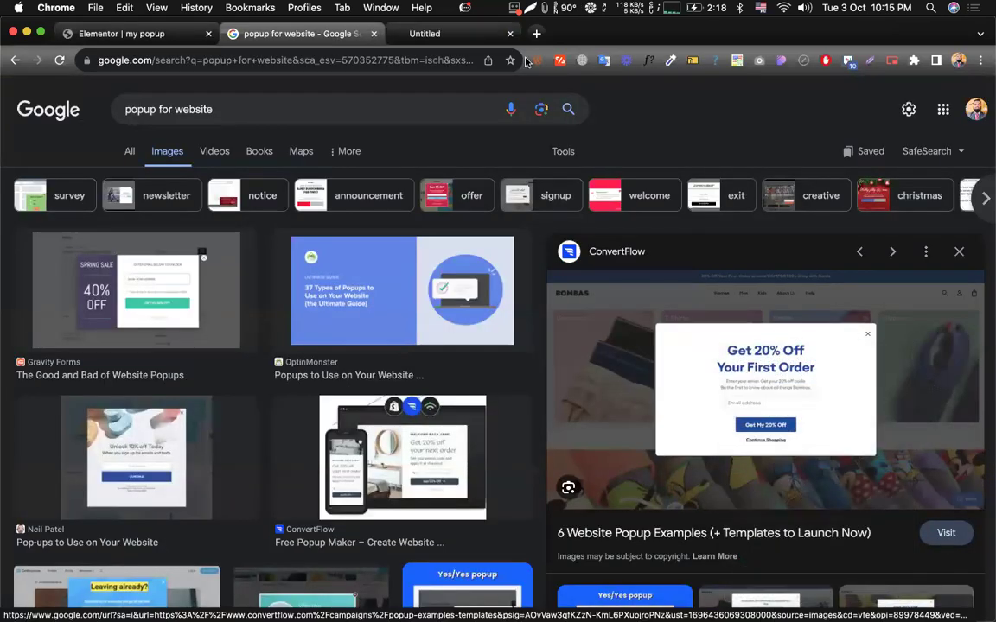
drag(406, 35, 267, 38)
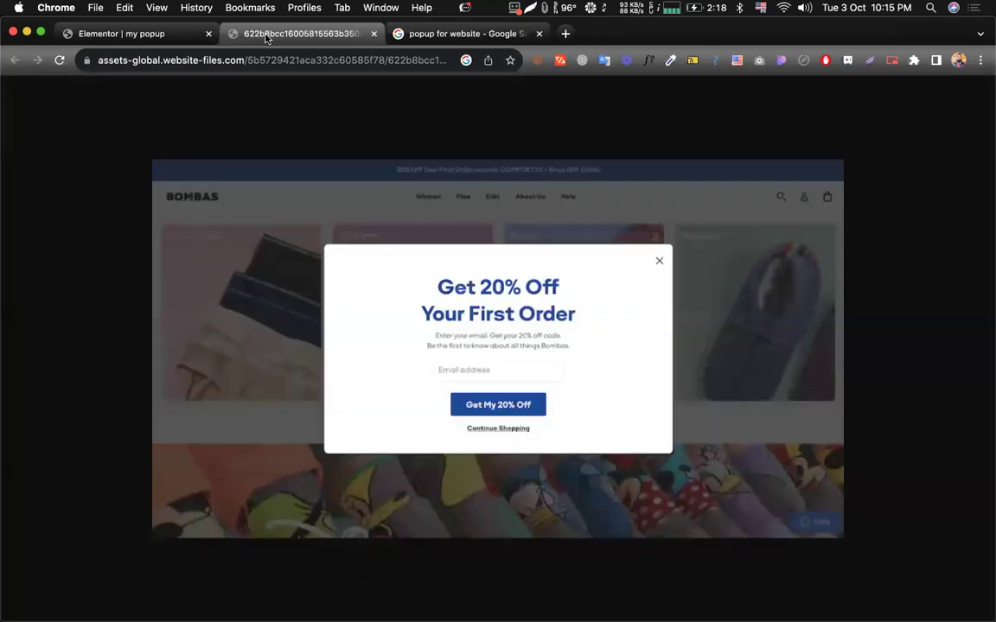
- Return to the Elementor editor and add a Heading widget to the popup's section
click(167, 38)
click(599, 348)
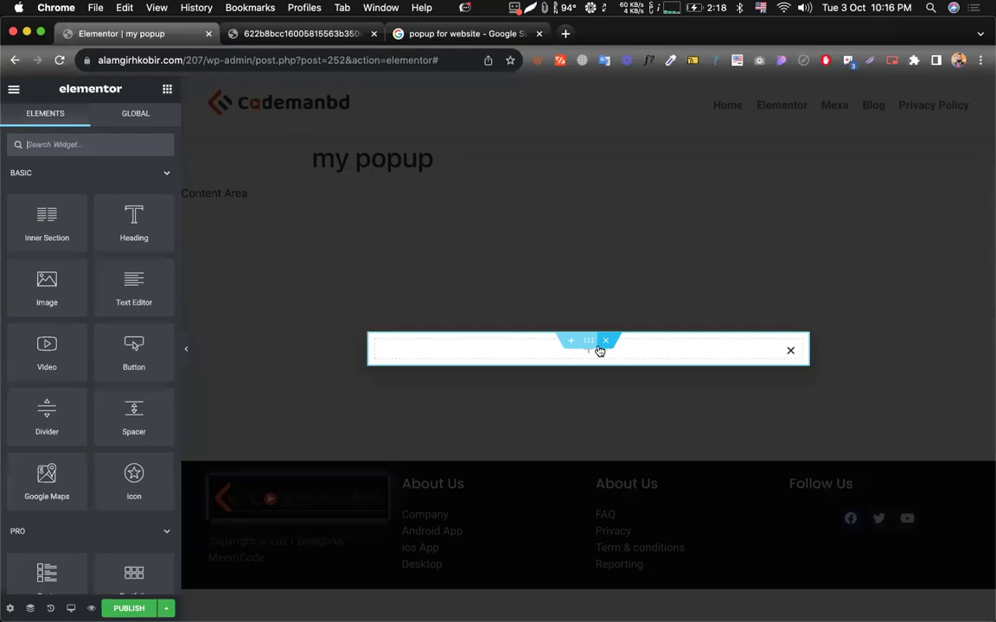
drag(450, 343, 565, 345)
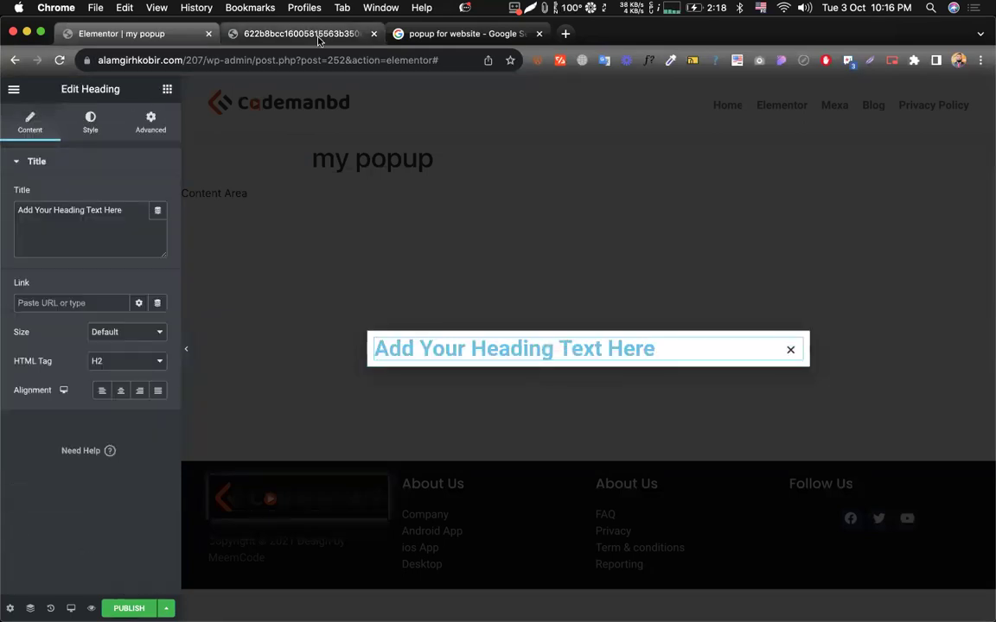
- Replace the heading's title with "Get 50% Off<br>" and "Your First Order" on two lines, following the reference image's wording
click(318, 36)
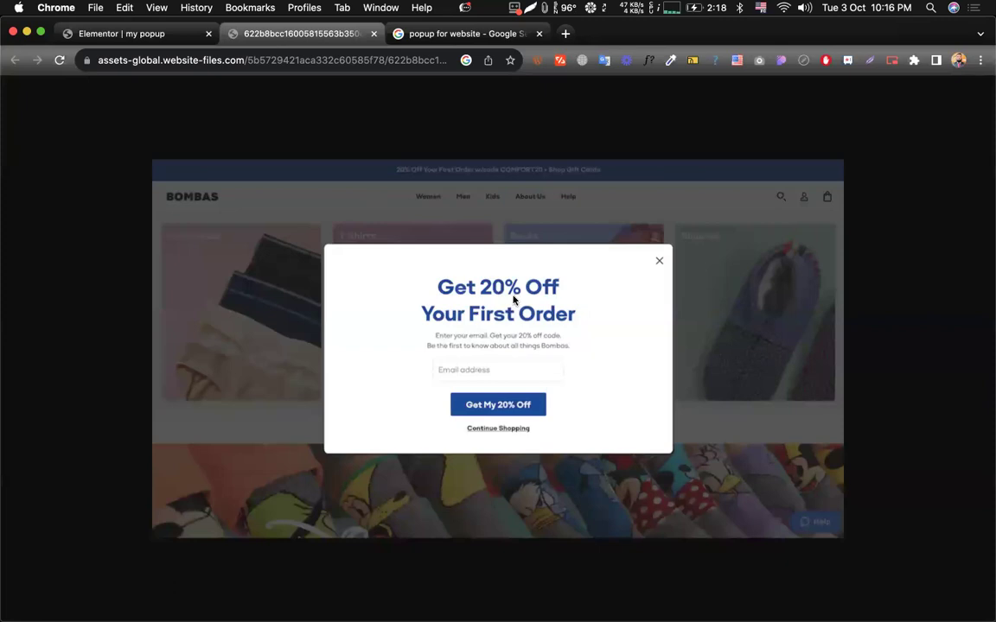
click(131, 40)
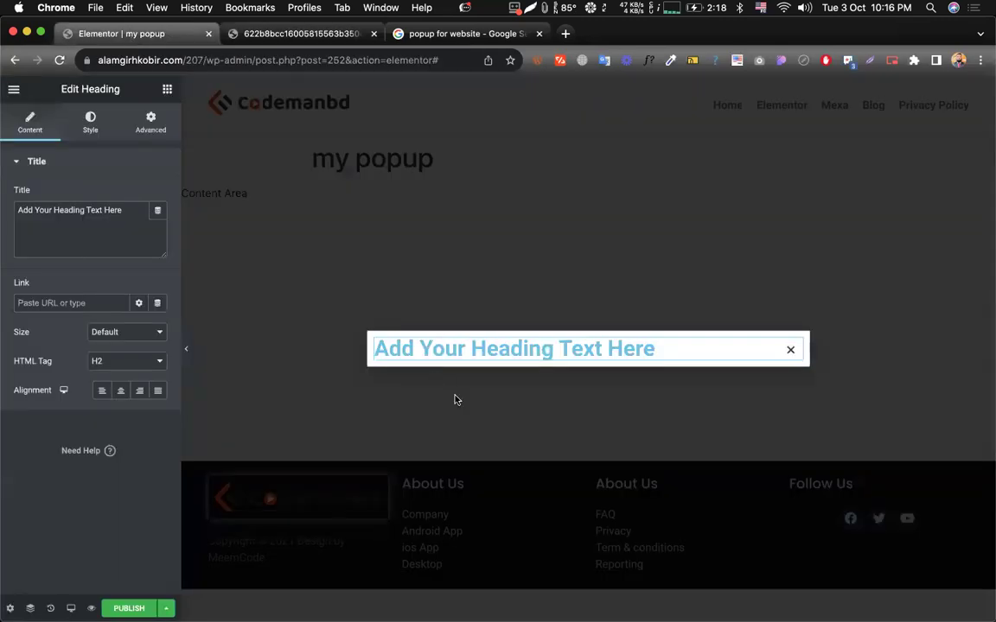
triple_click(89, 212)
text(Get)
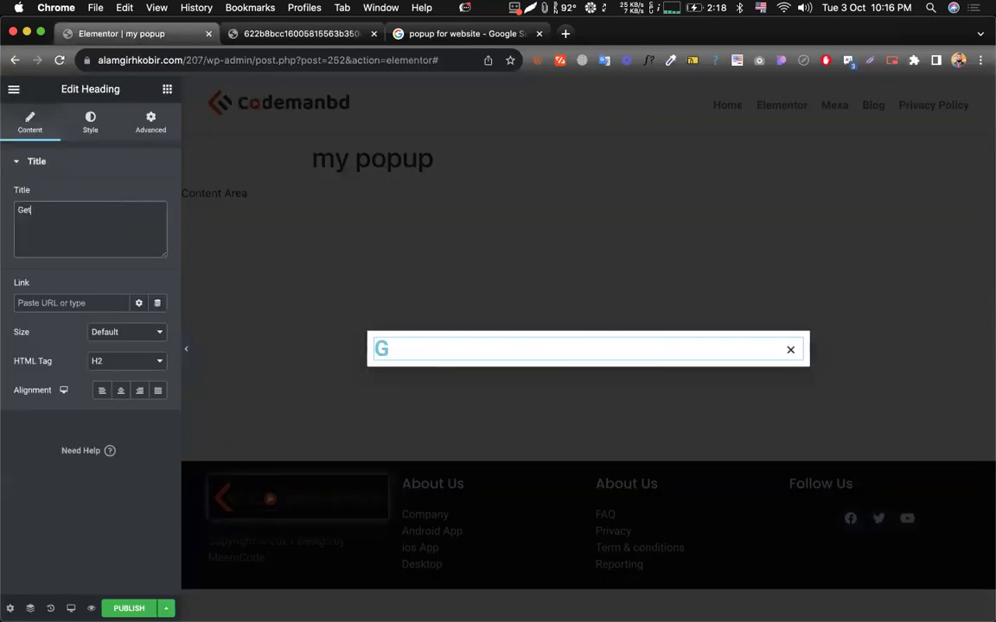
text( 50% Off<br)
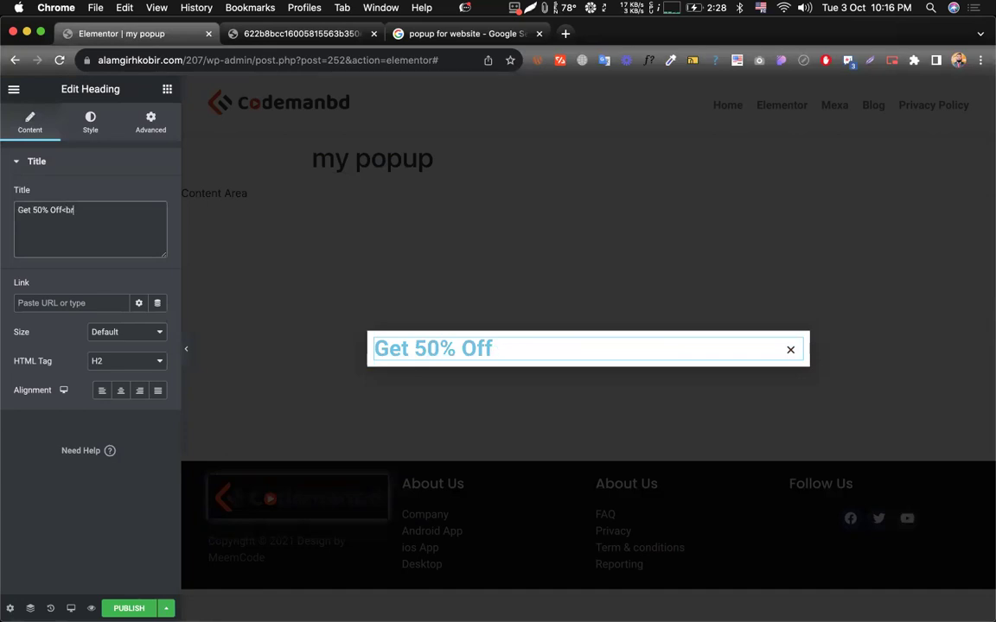
text(>)
key(Return)
click(256, 33)
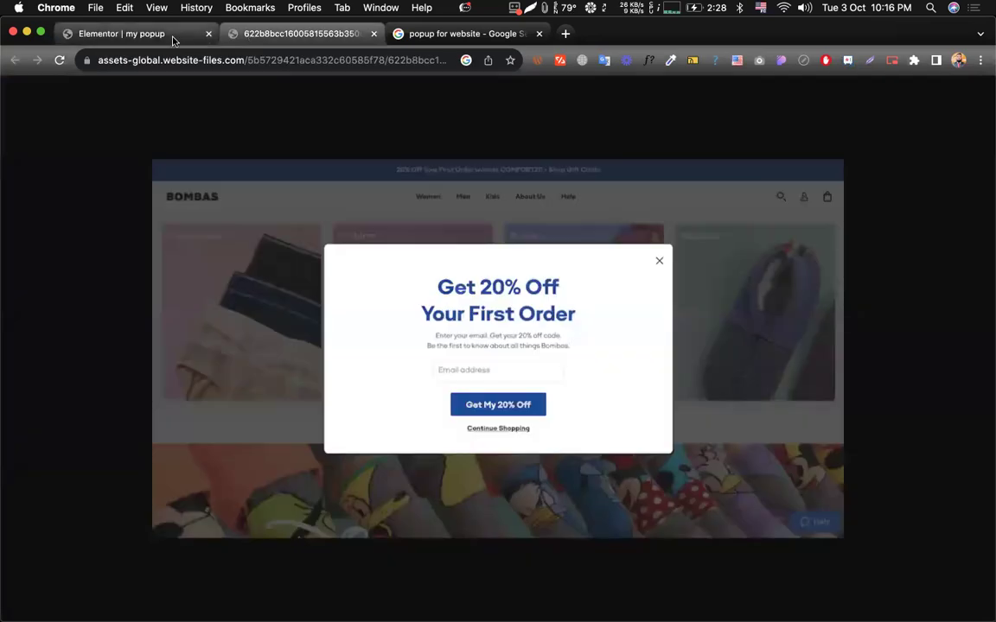
click(172, 39)
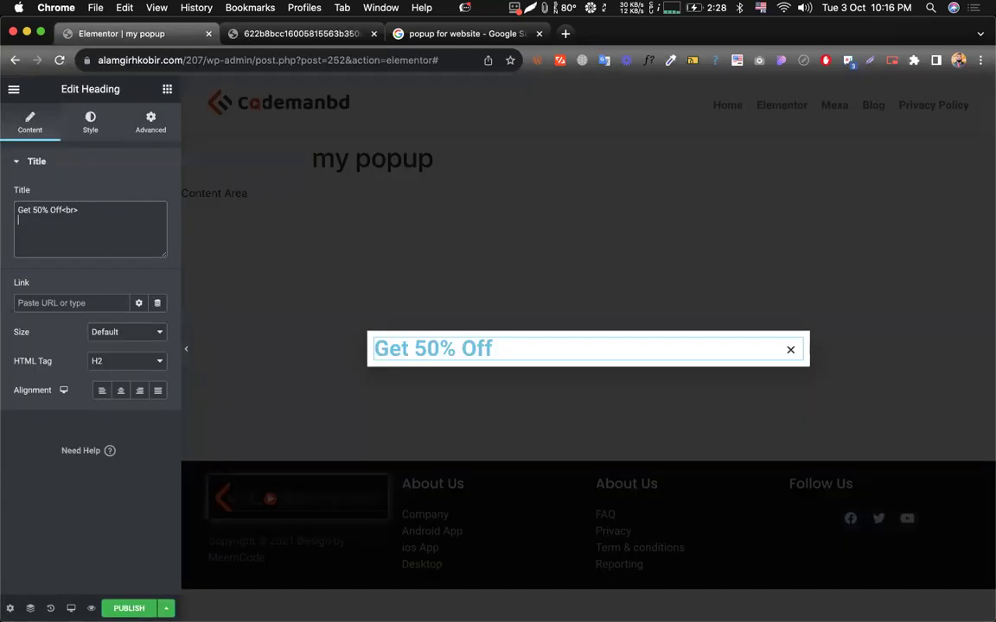
text(Your First Order)
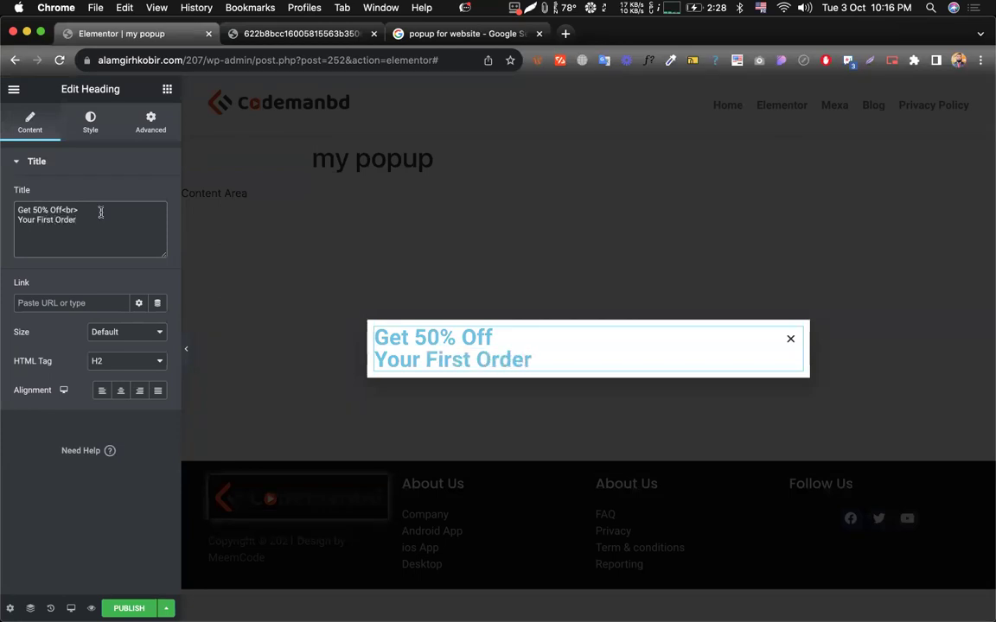
- Check the reference popup image, then add a Text Editor widget below the popup's heading
click(280, 35)
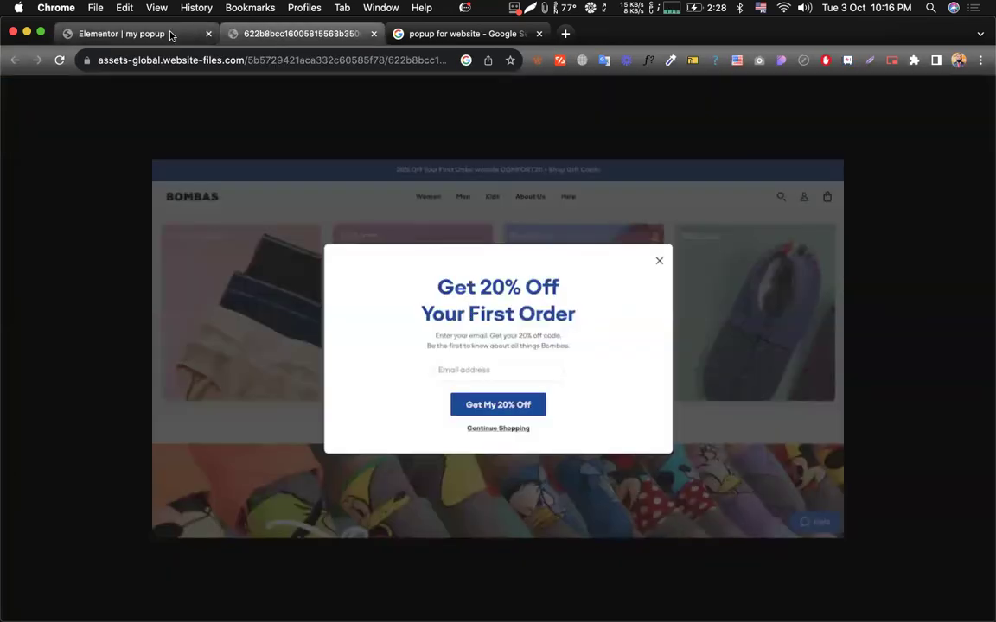
click(170, 35)
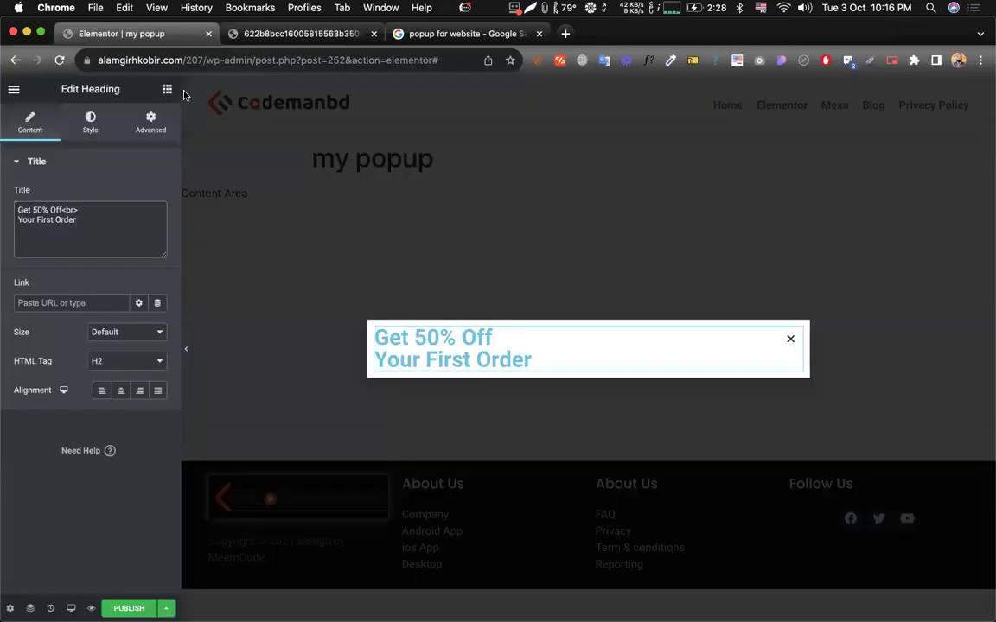
click(167, 89)
drag(129, 281, 493, 362)
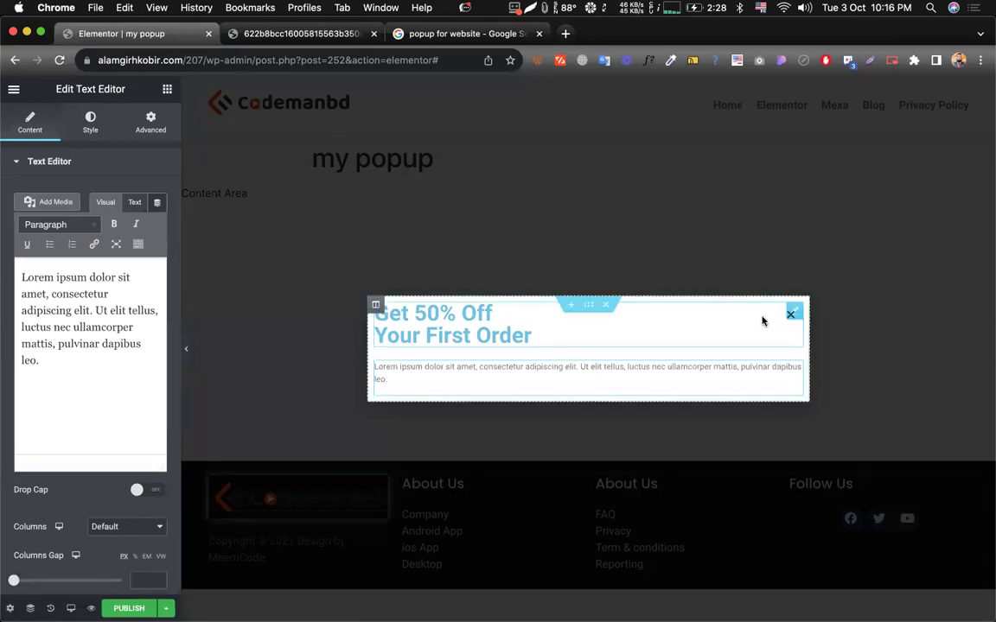
- Center-align the "Get 50% Off Your First Order" heading
click(762, 318)
click(90, 123)
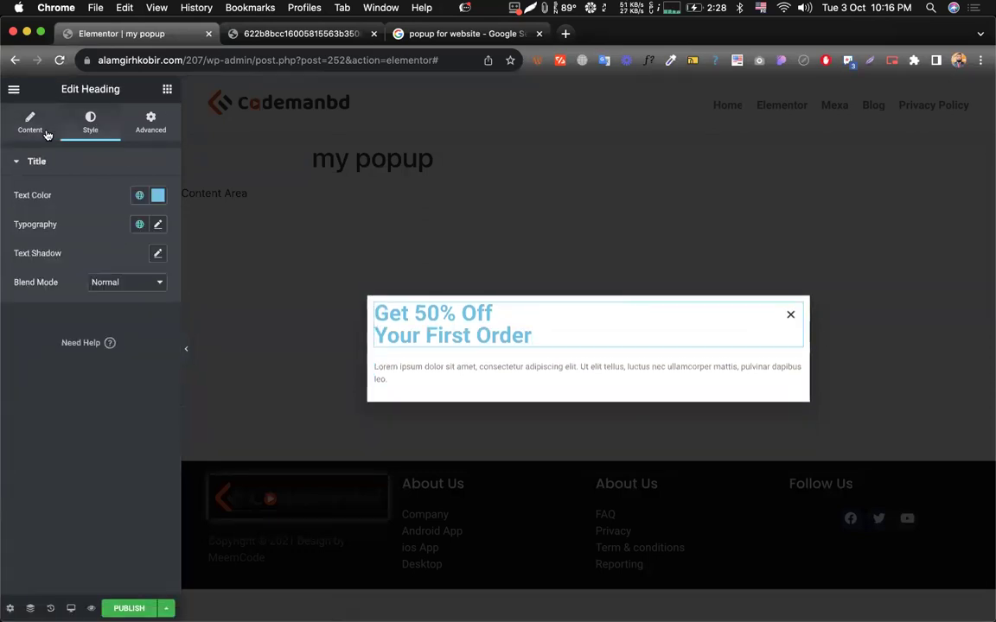
click(31, 124)
click(121, 392)
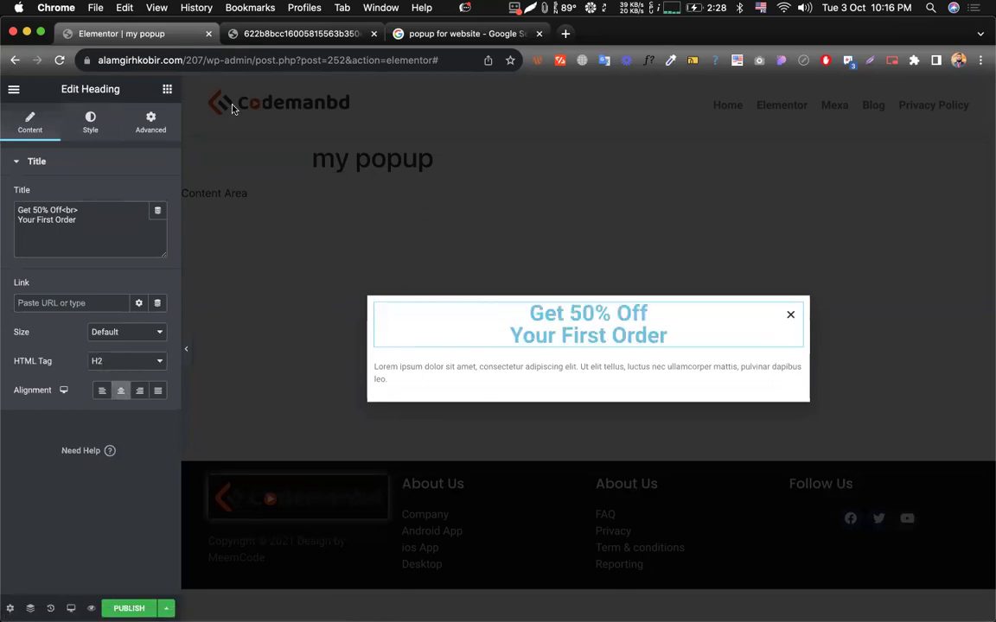
- Check the reference popup's layout and center-align the placeholder paragraph below the heading
click(260, 33)
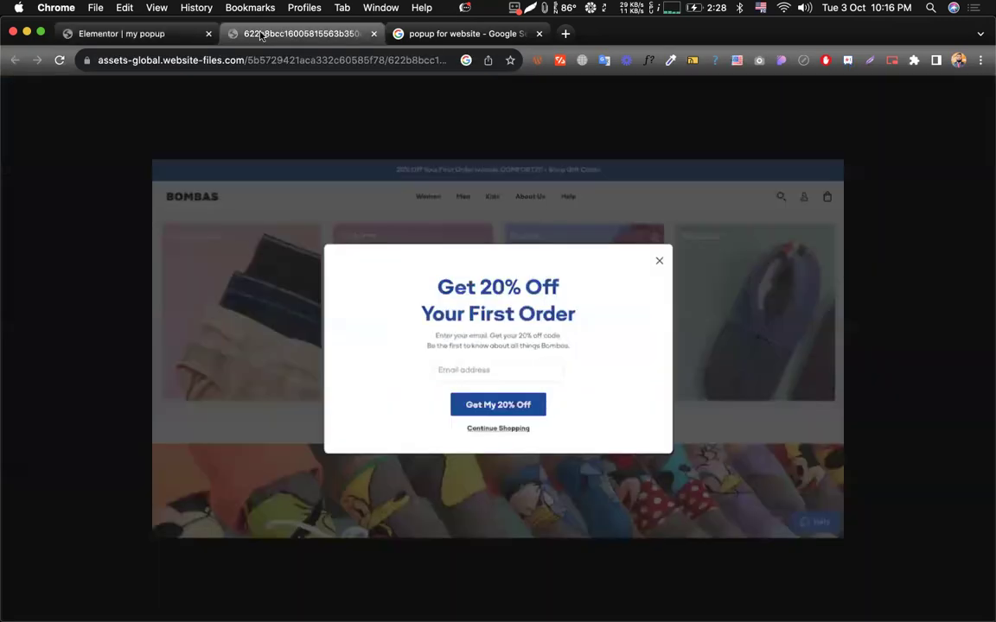
click(163, 34)
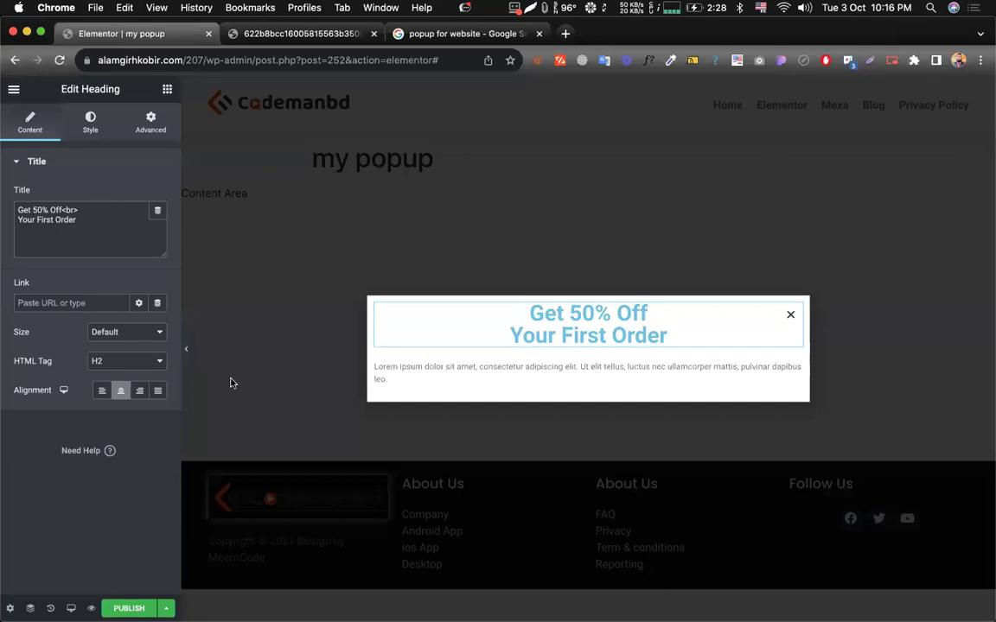
click(507, 371)
click(90, 122)
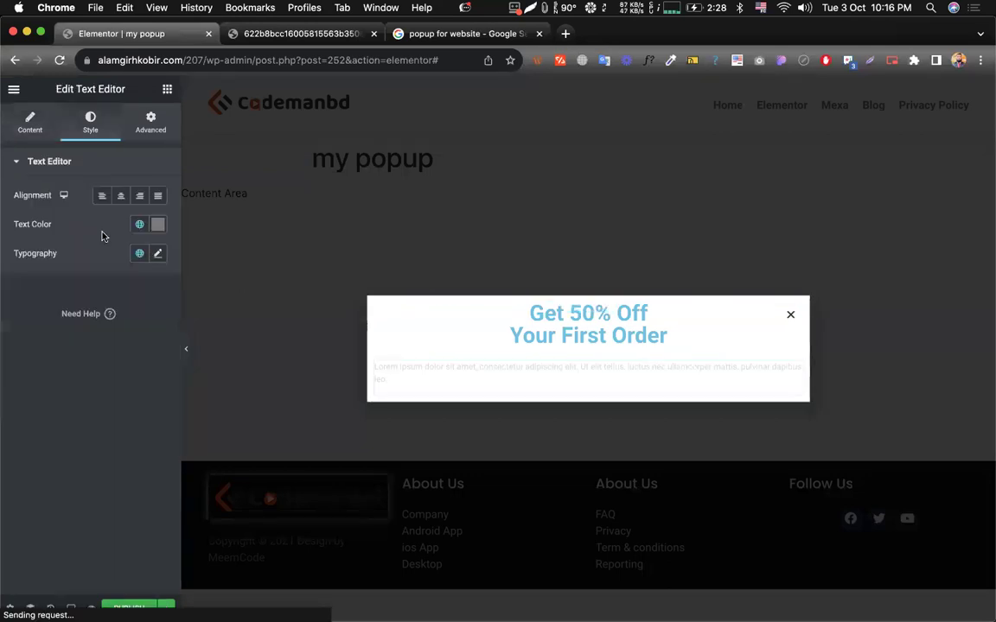
click(120, 195)
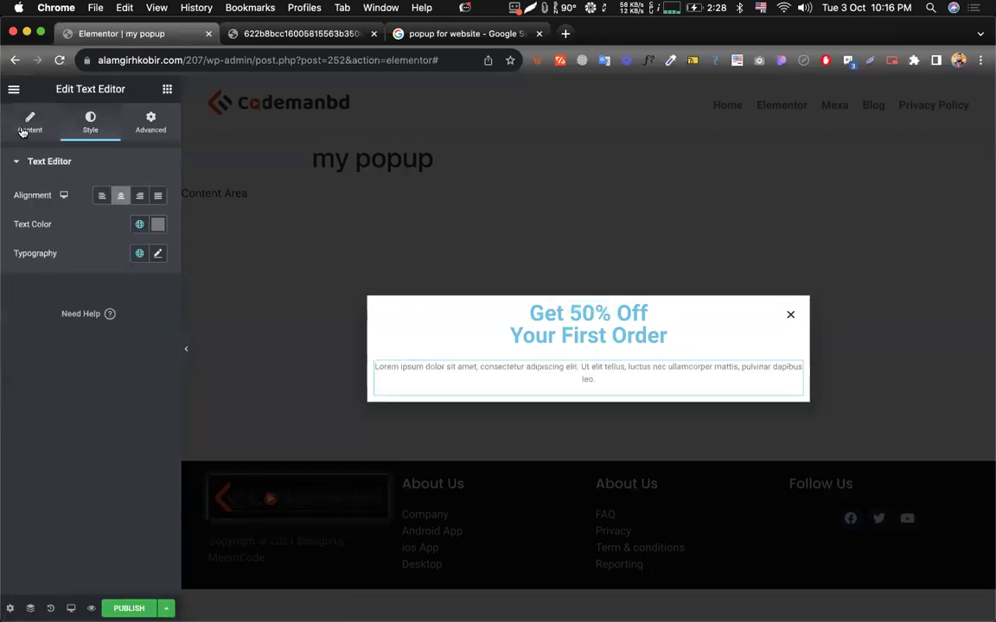
- After checking the reference image, unlink the paragraph's padding values and set its left and right padding to 100 px
click(247, 35)
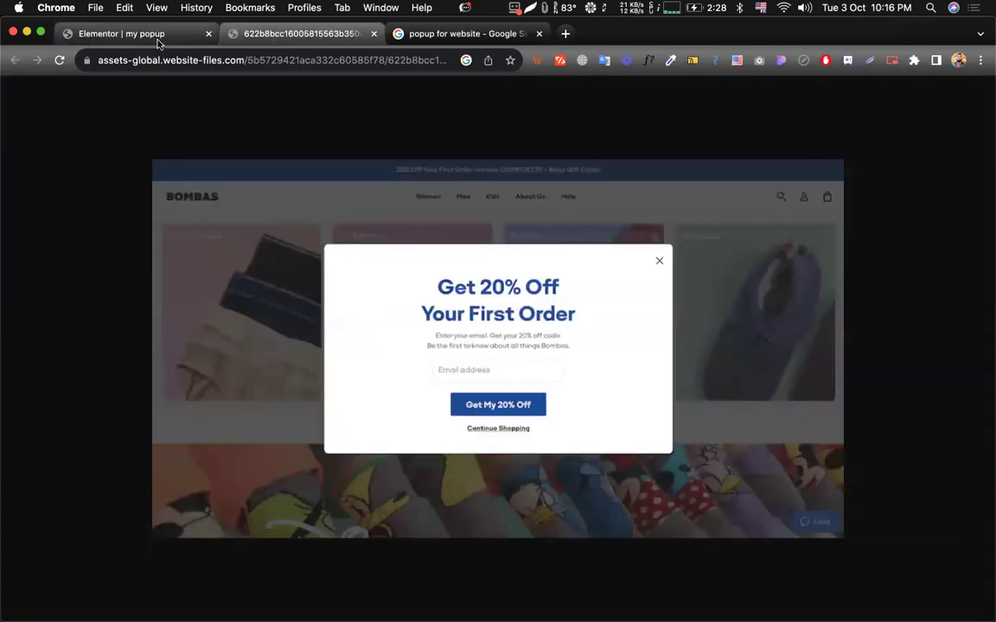
click(158, 41)
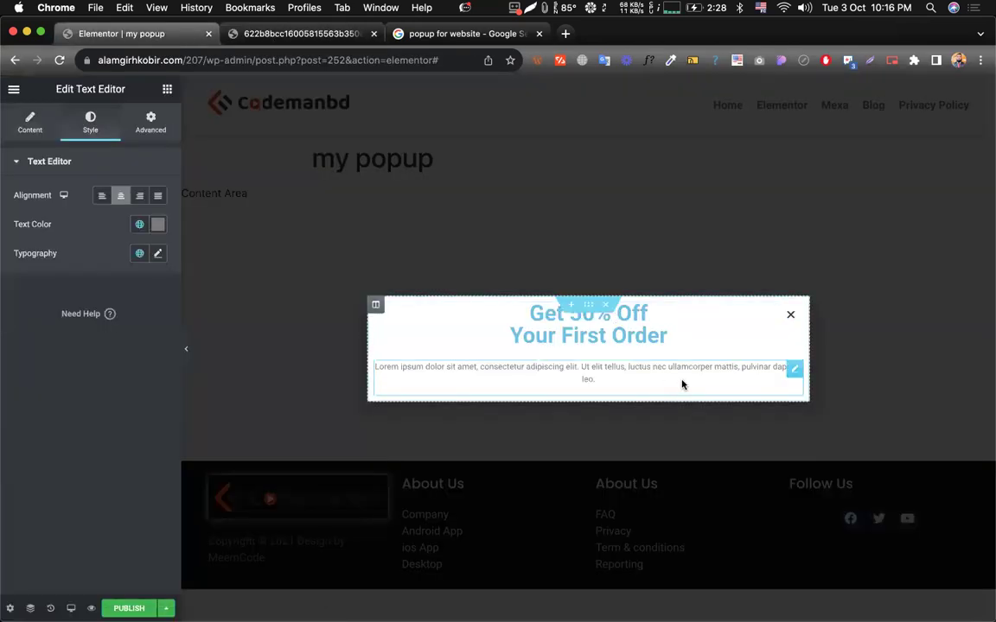
click(152, 124)
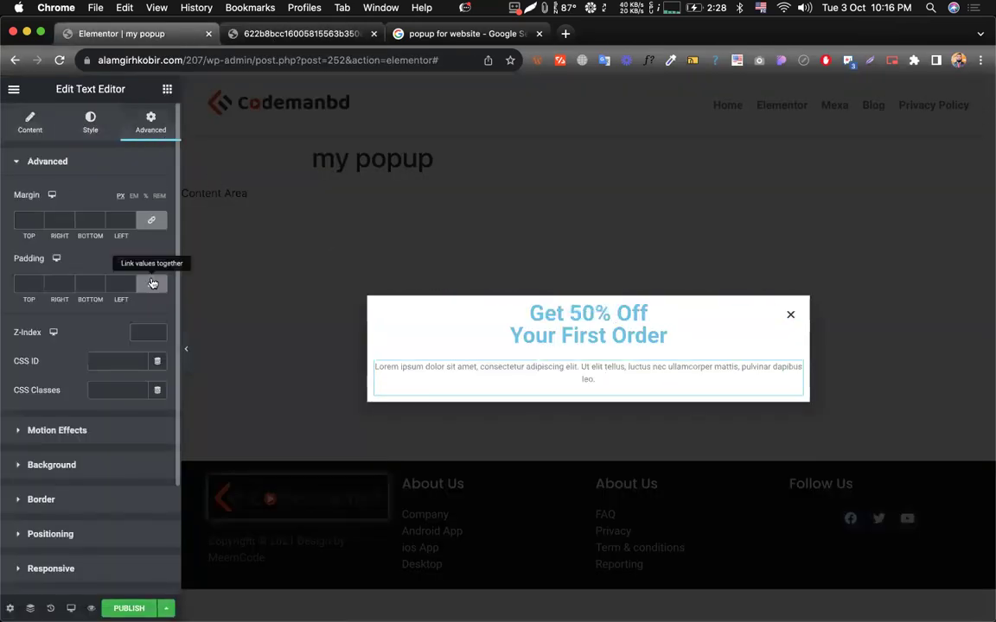
click(152, 284)
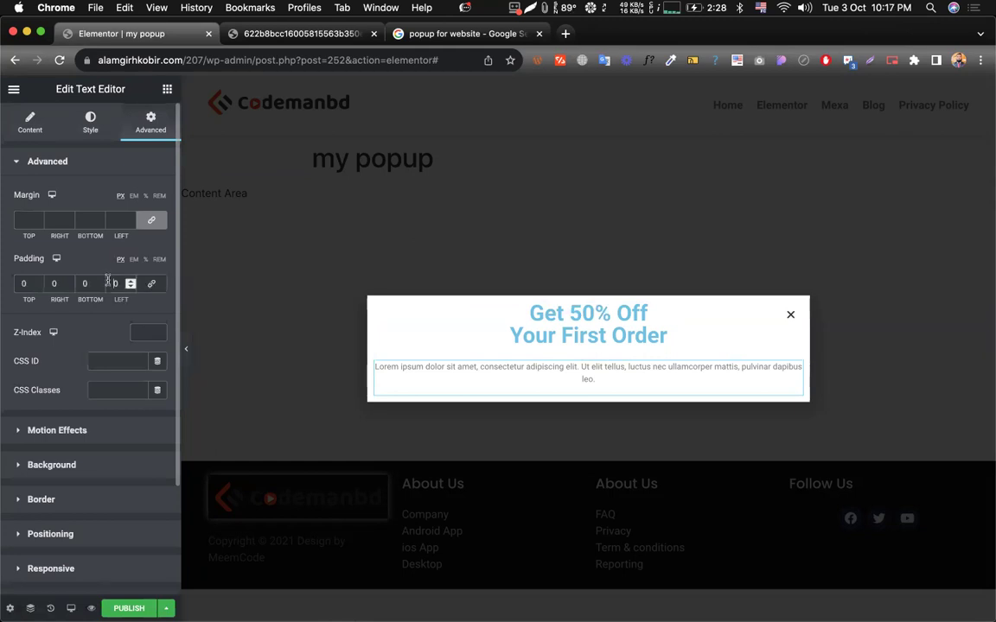
text(100)
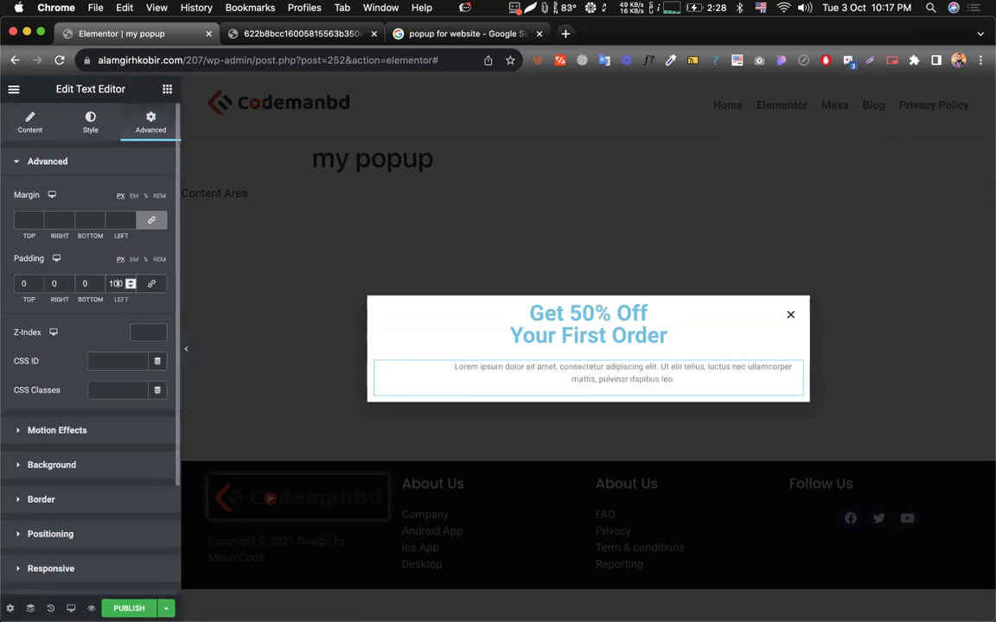
click(50, 284)
text(100)
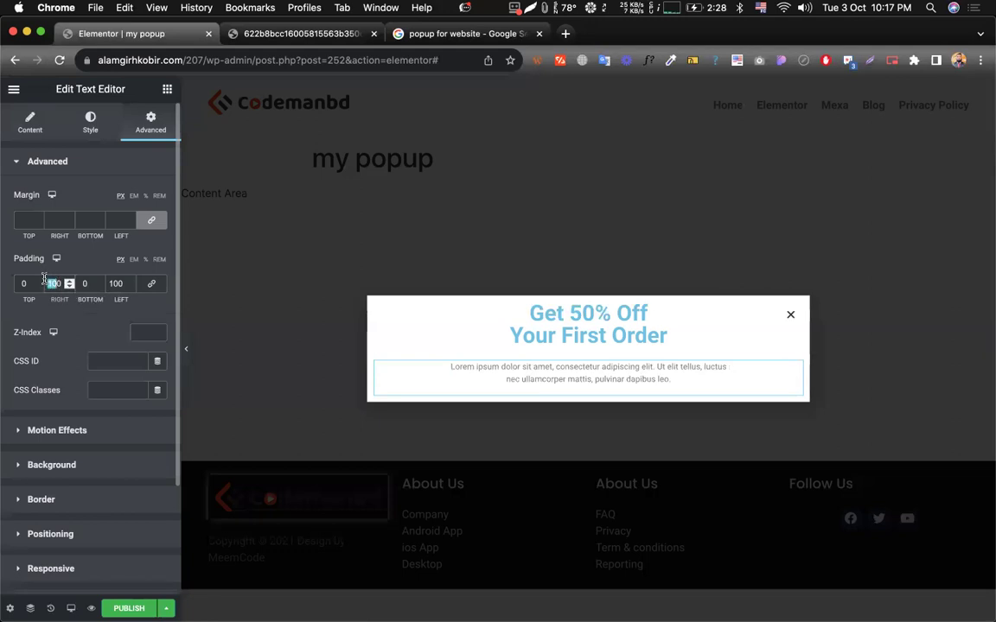
- Try a padding of 200 px on the right and left of the paragraph
text(200)
double_click(115, 283)
text(200)
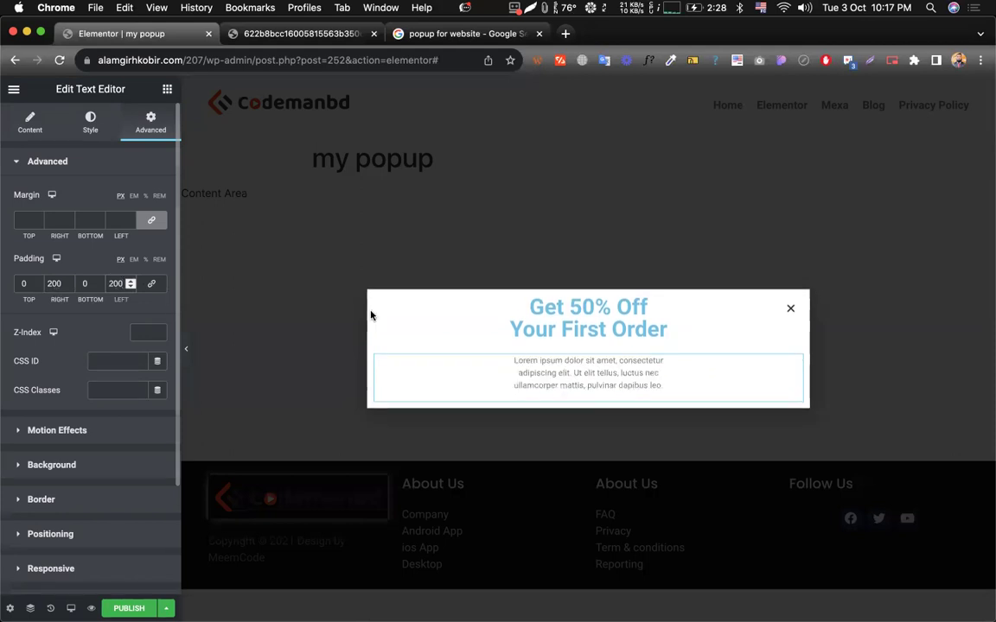
- Compare the paragraph with the reference image and try 150 px for its left and right padding
click(289, 34)
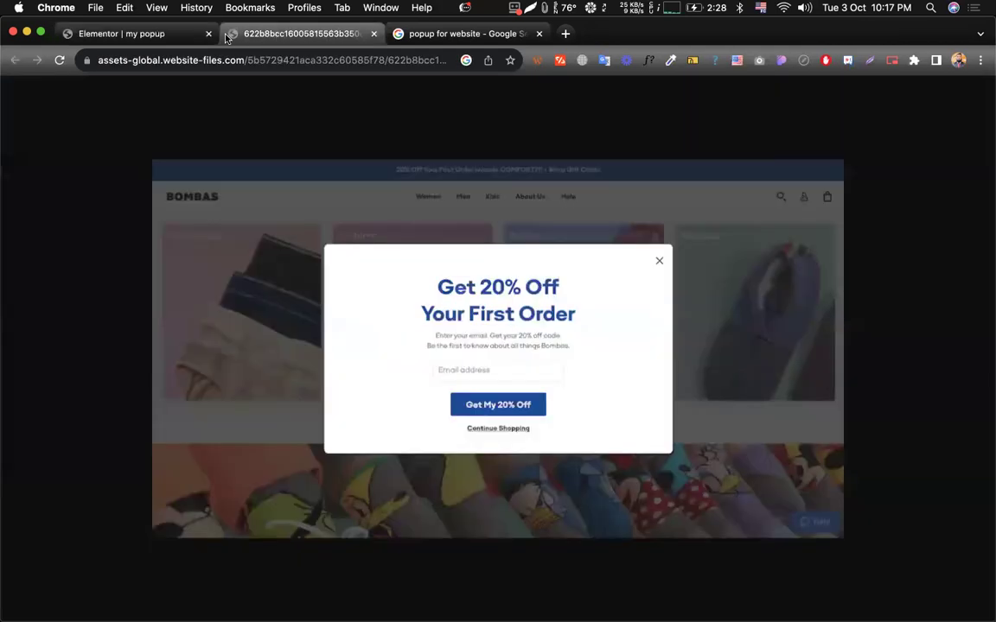
click(172, 34)
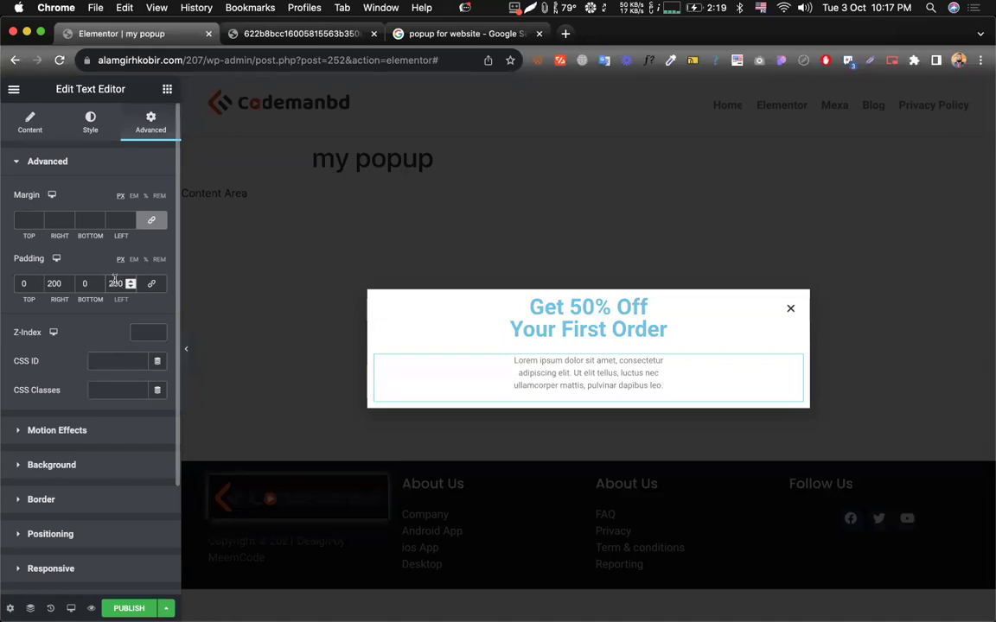
text(150)
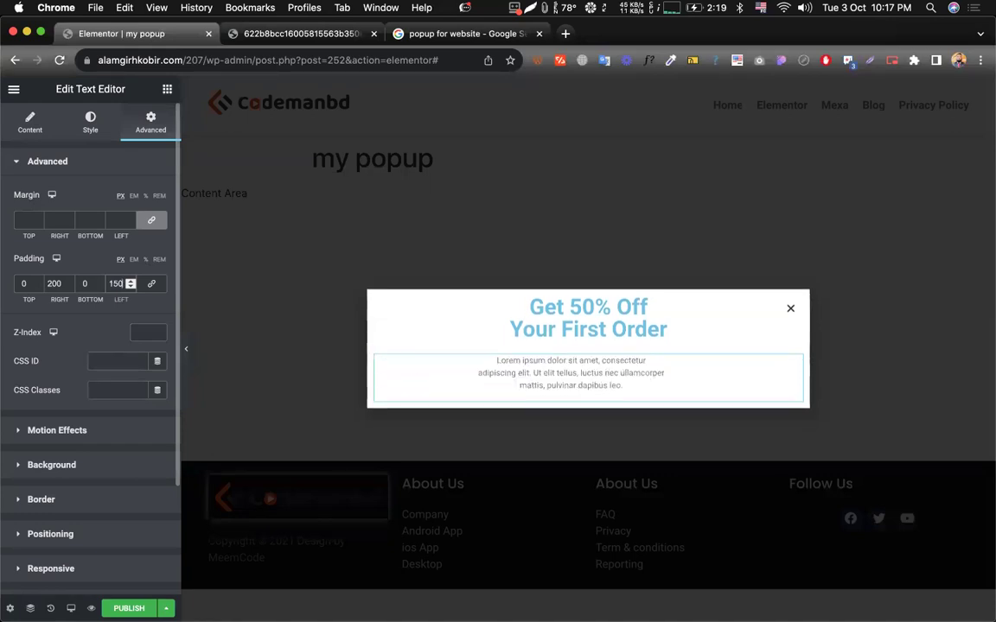
double_click(53, 284)
text(150)
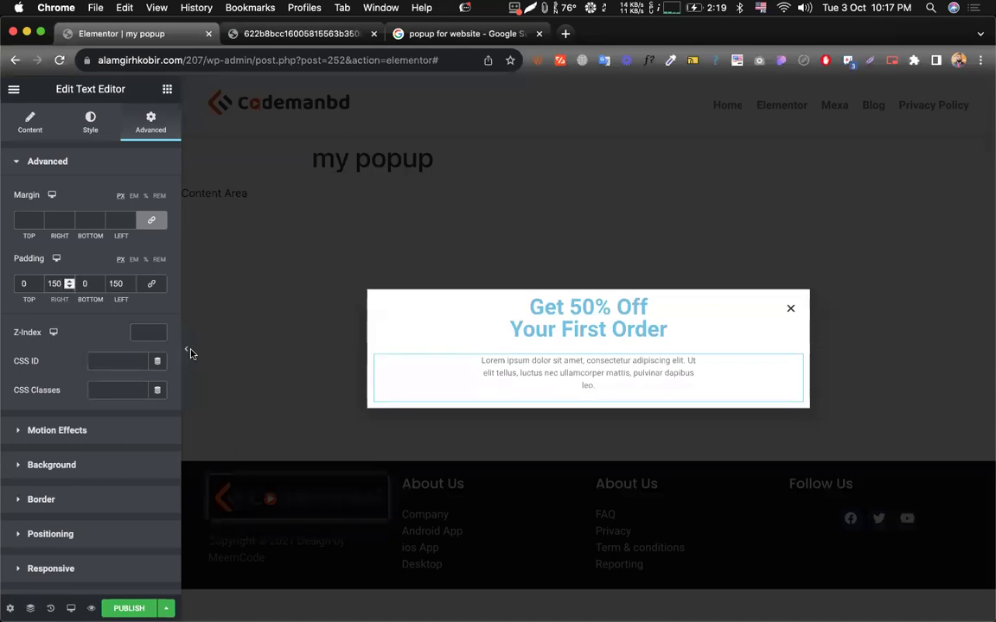
- Reduce the paragraph's right and left padding to 140 px each
click(69, 288)
click(69, 288)
click(69, 287)
click(69, 288)
click(70, 288)
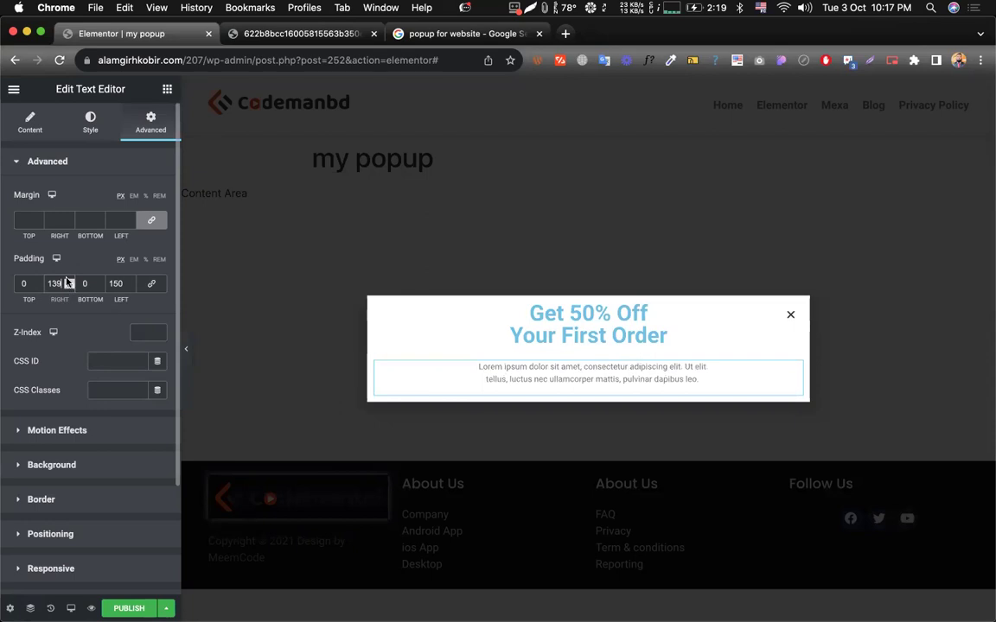
click(69, 280)
double_click(113, 283)
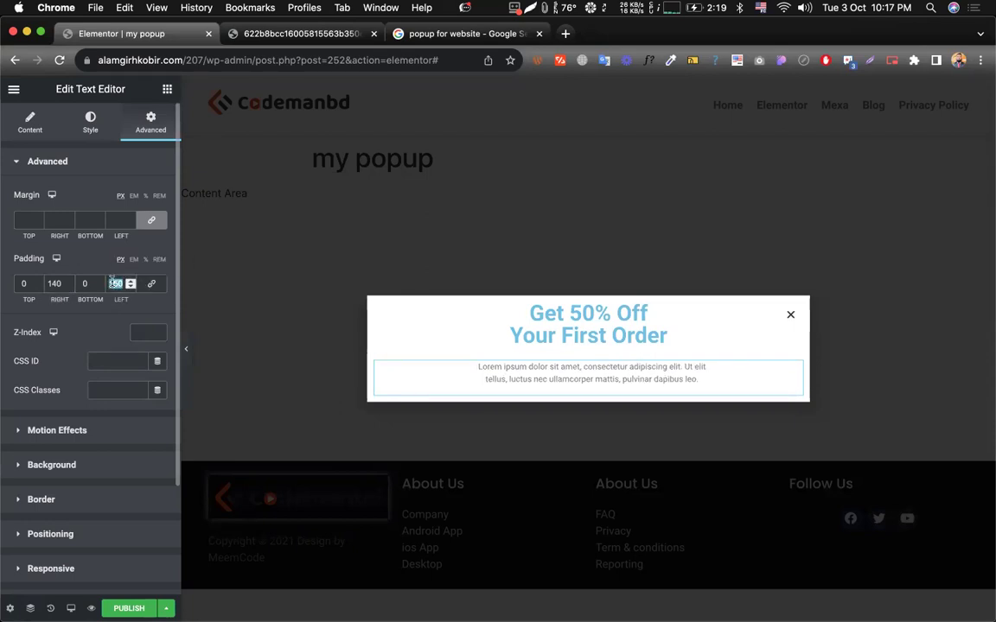
text(140)
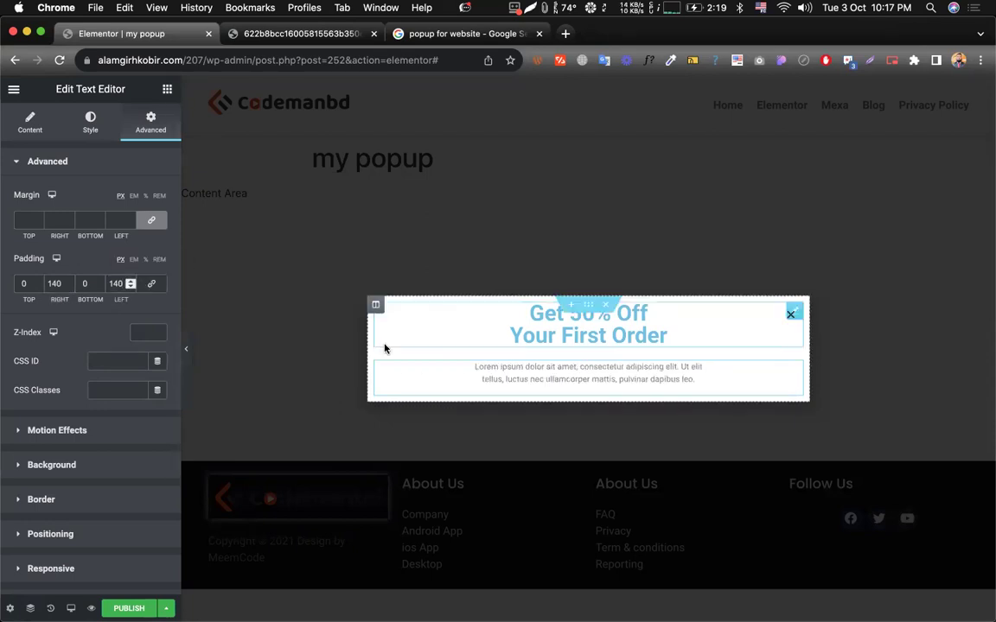
- Check the reference popup's email field and add a Form widget below the paragraph
click(259, 35)
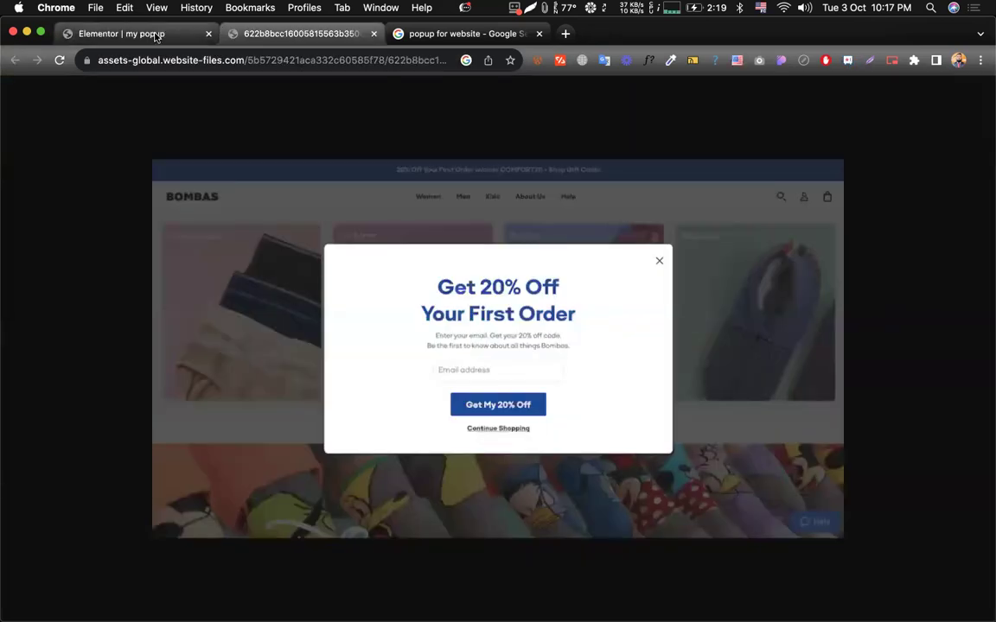
click(156, 36)
click(167, 89)
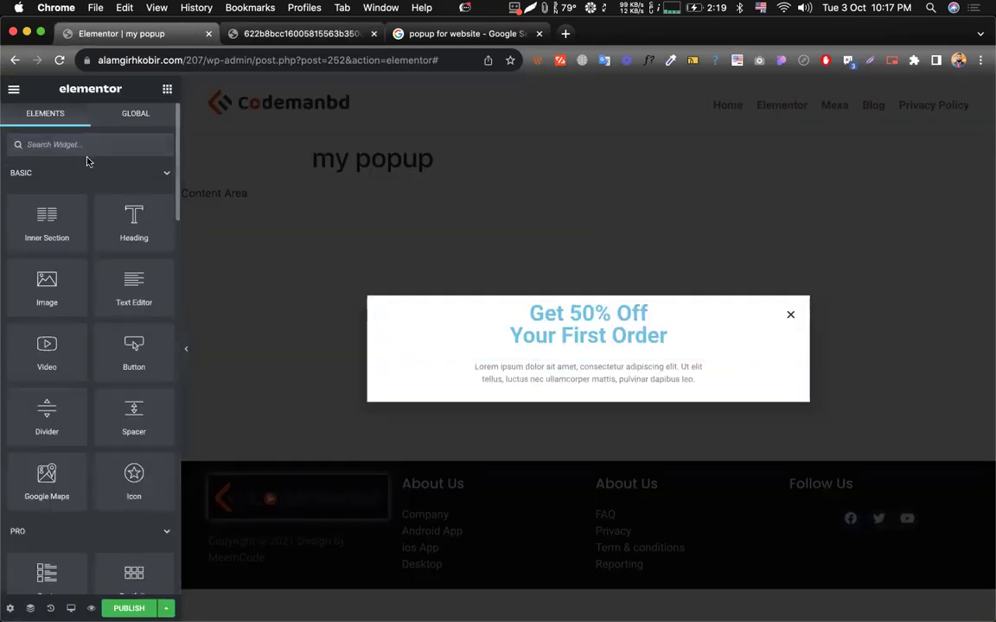
text(fo)
drag(119, 200, 556, 387)
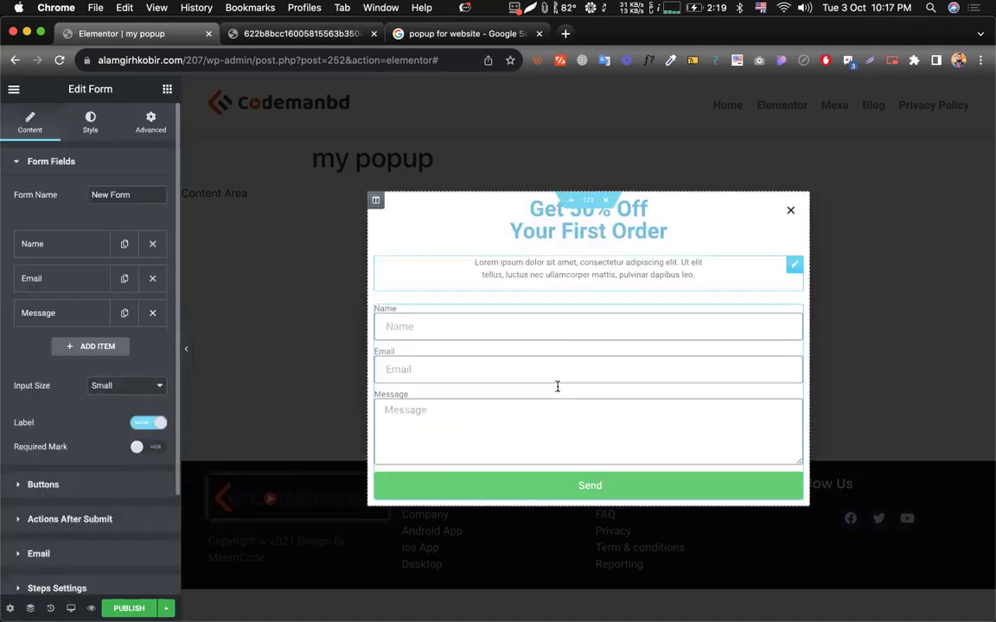
- Set the form's left and right padding to 100 px, with the padding values unlinked
click(151, 121)
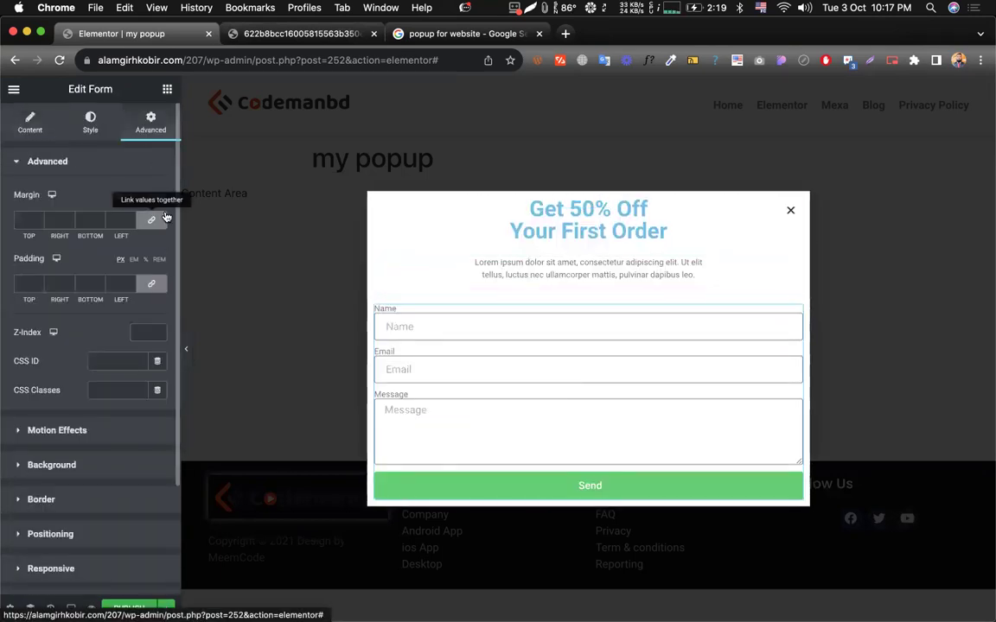
click(110, 283)
text(100)
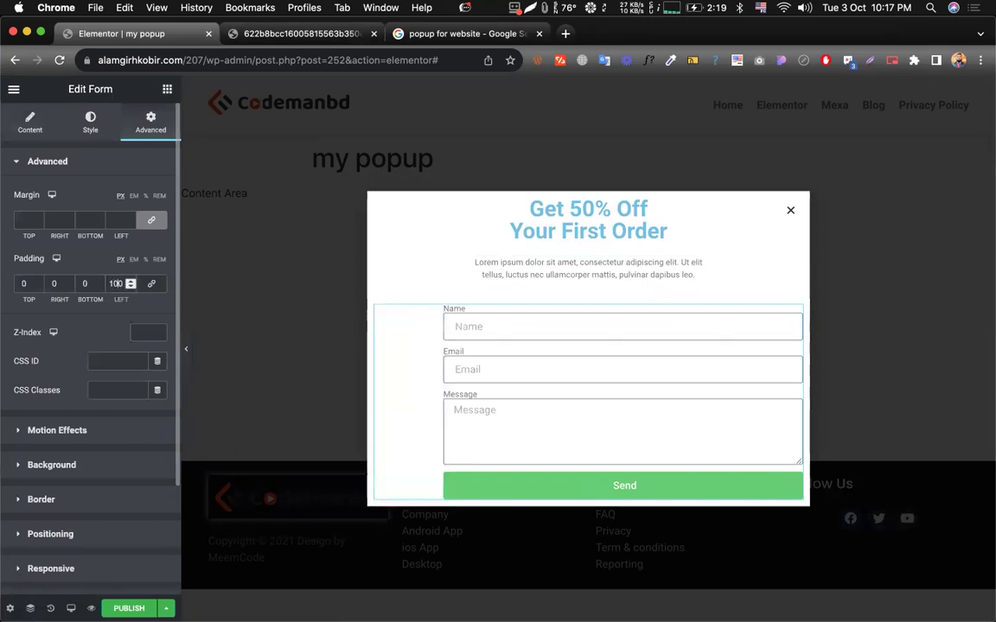
click(47, 281)
text(100)
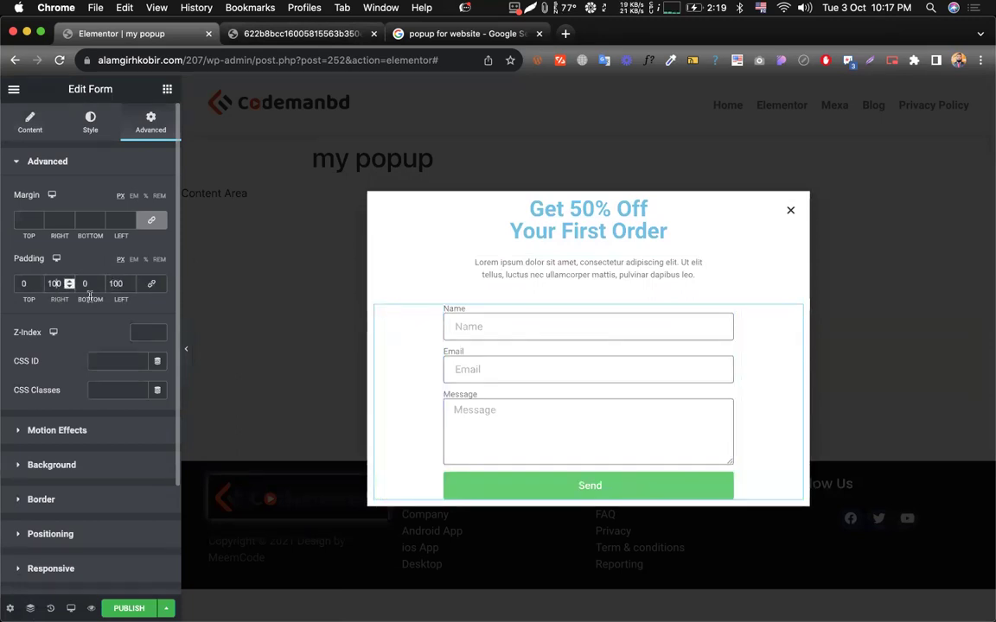
- Remove the Name and Message fields from the form and hide the field labels
click(32, 117)
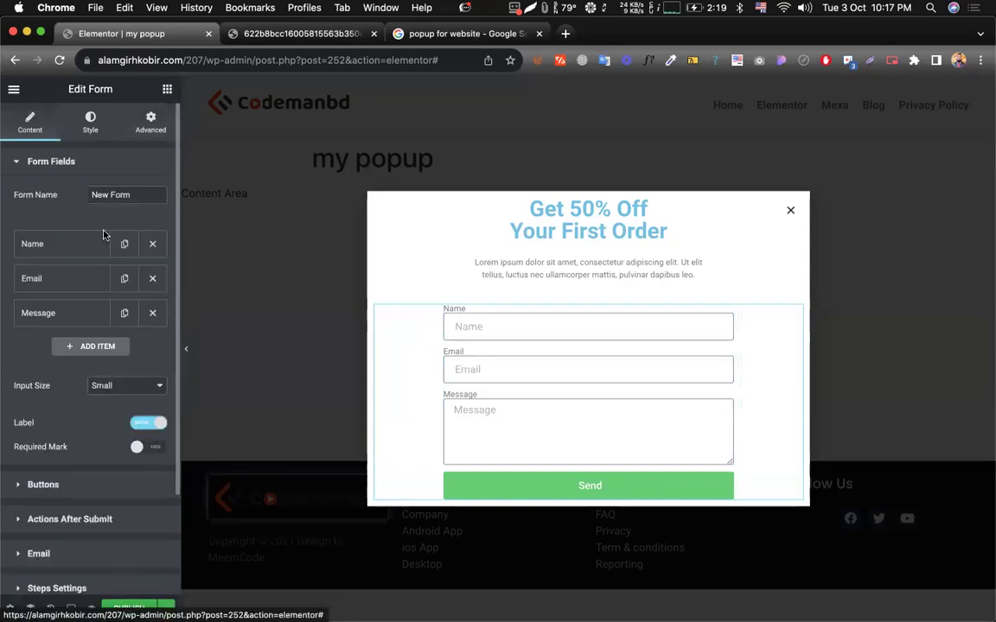
click(153, 246)
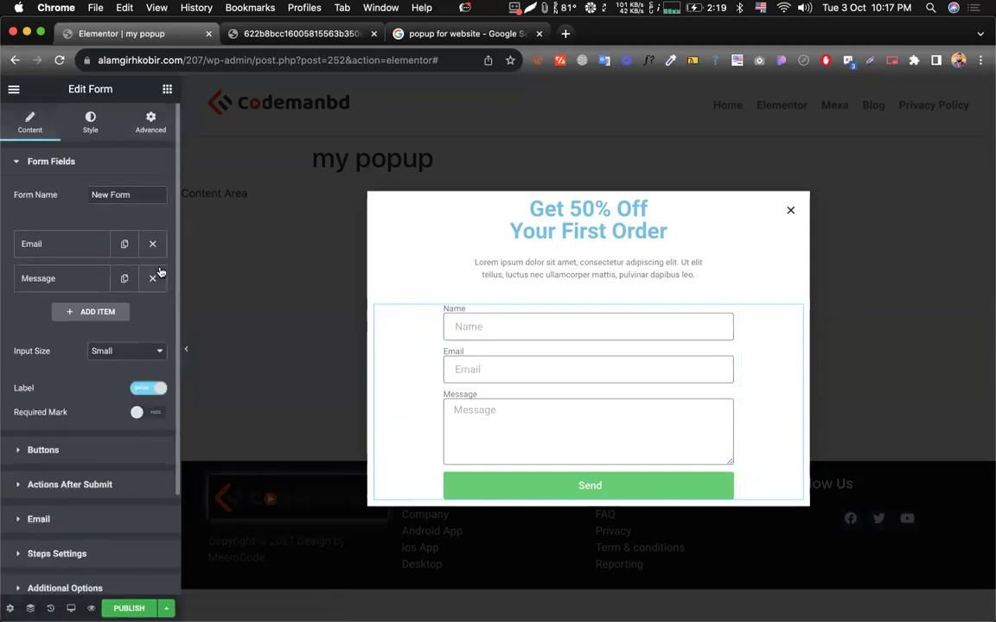
click(153, 277)
click(148, 352)
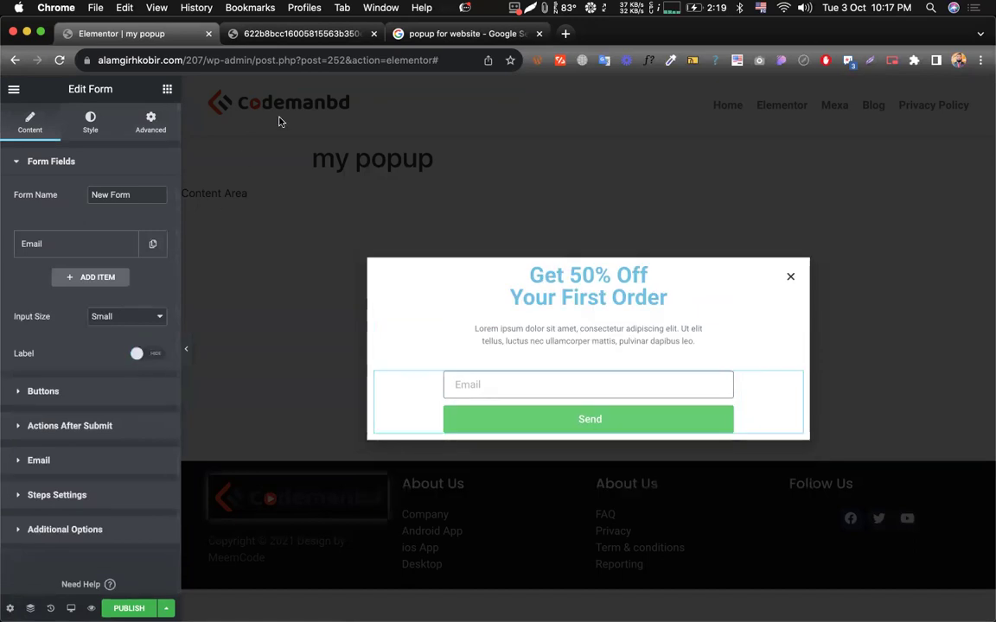
- Check the reference popup's button and set the form's submit button text to "Get 50% Off"
click(232, 36)
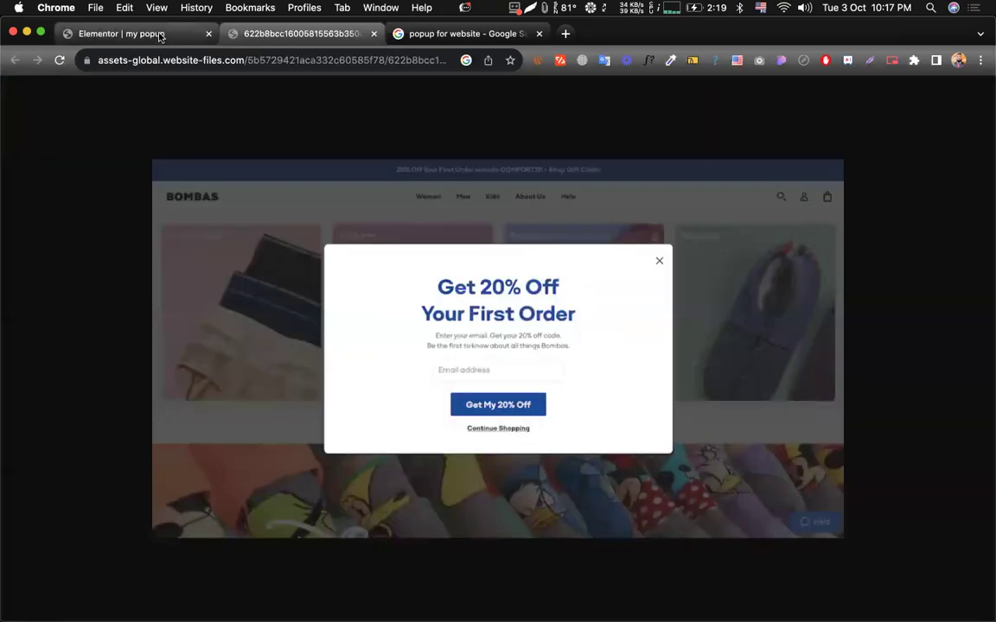
click(160, 34)
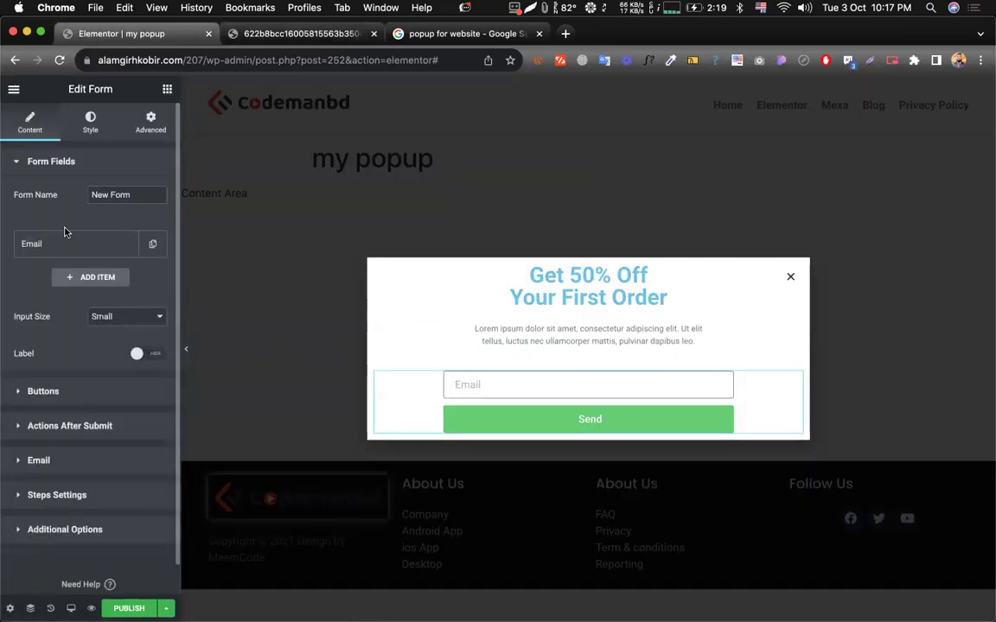
click(43, 391)
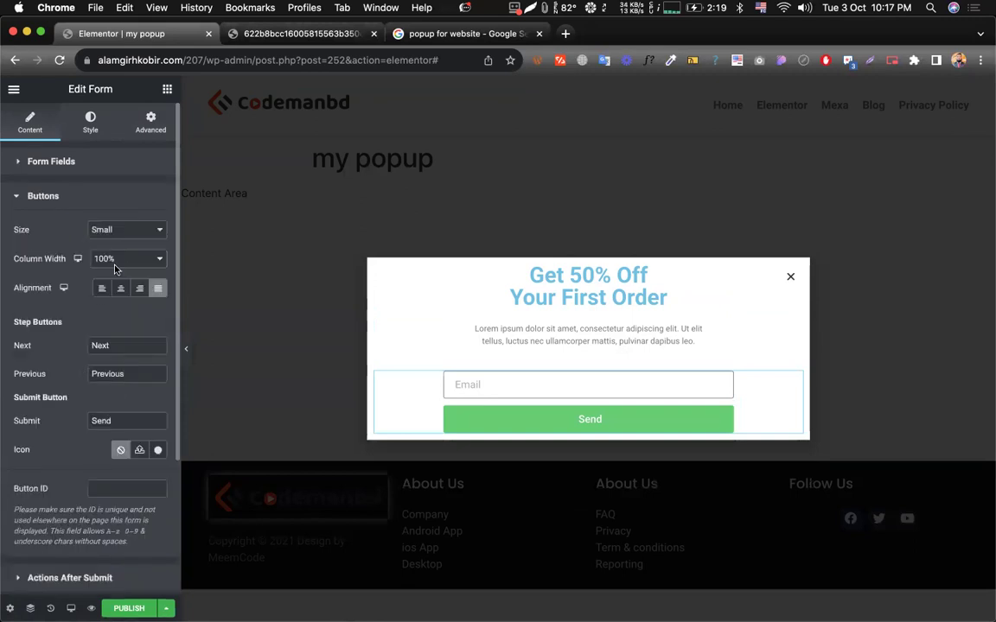
double_click(105, 419)
text(Get 50)
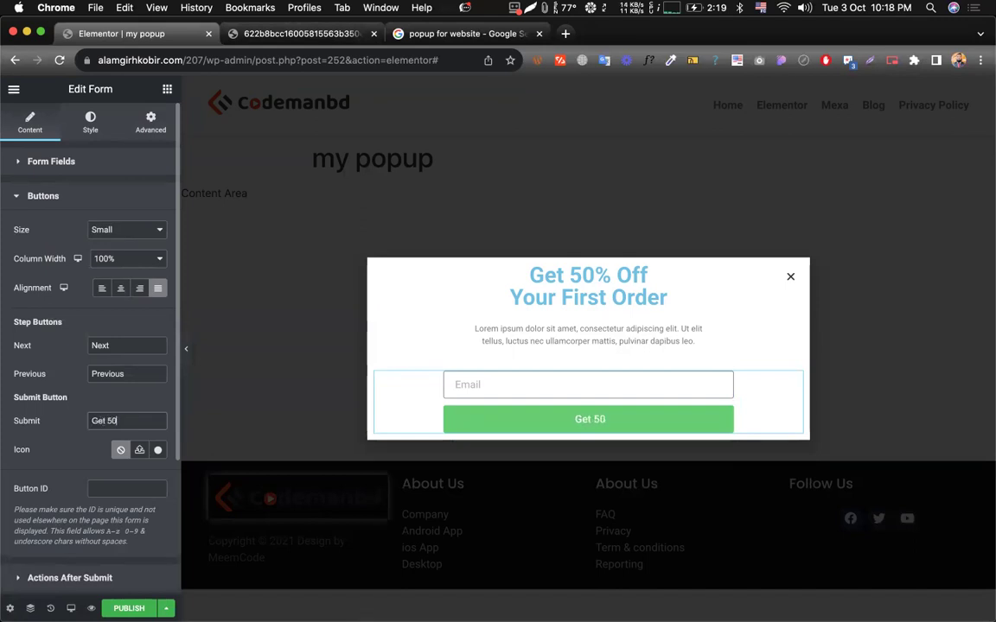
text(% Off)
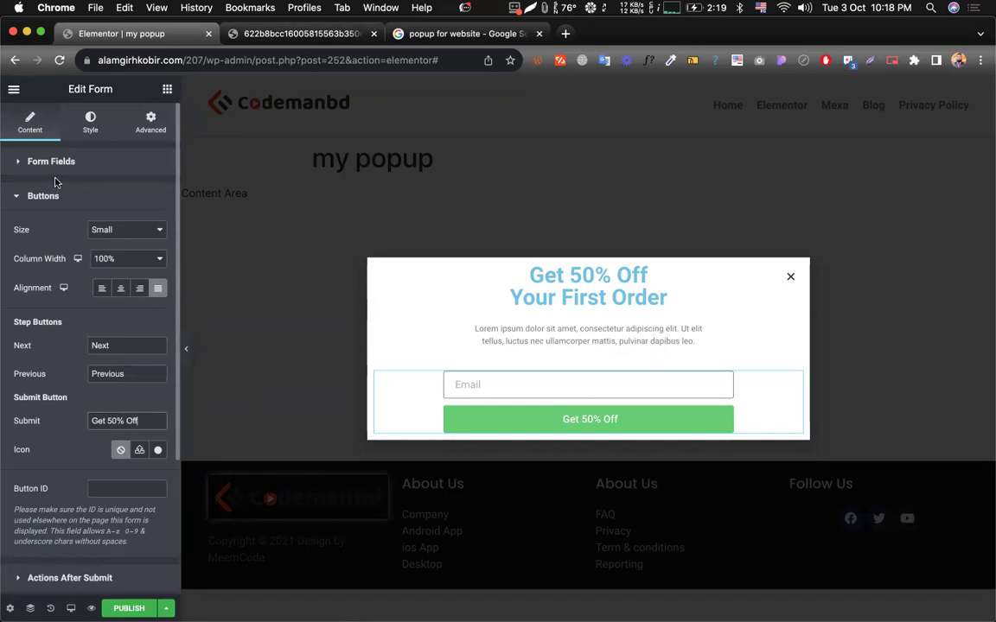
- Centre-align the form's submit button, trying a 66% column width before setting it to 100%
click(116, 259)
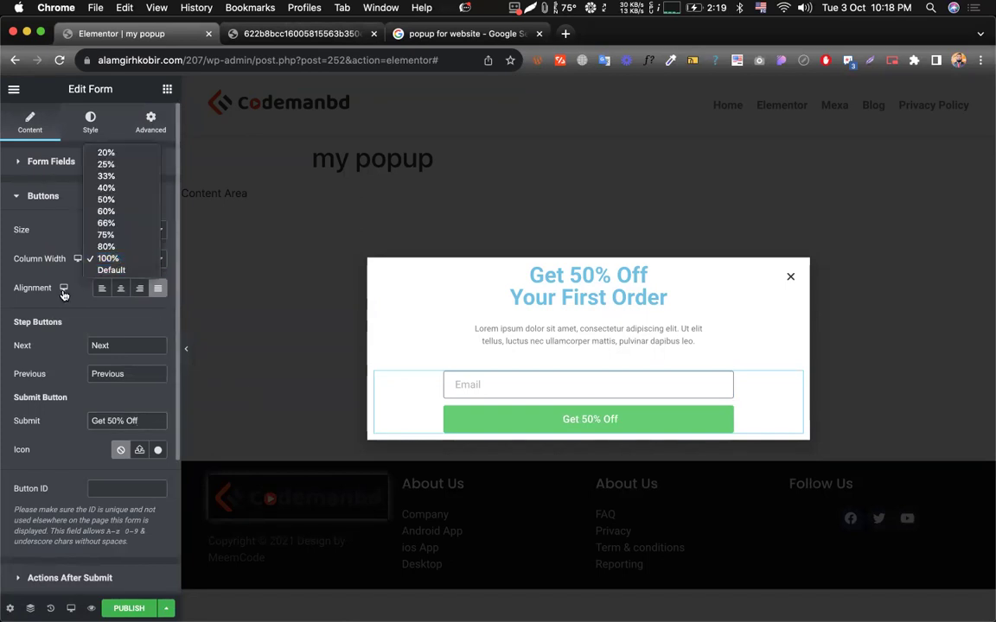
click(107, 224)
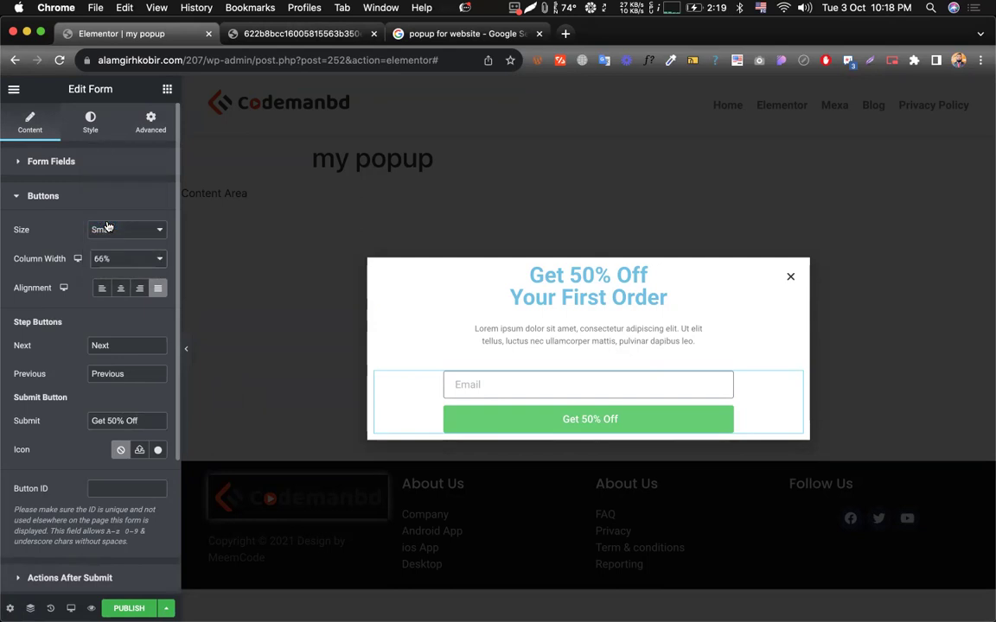
click(121, 291)
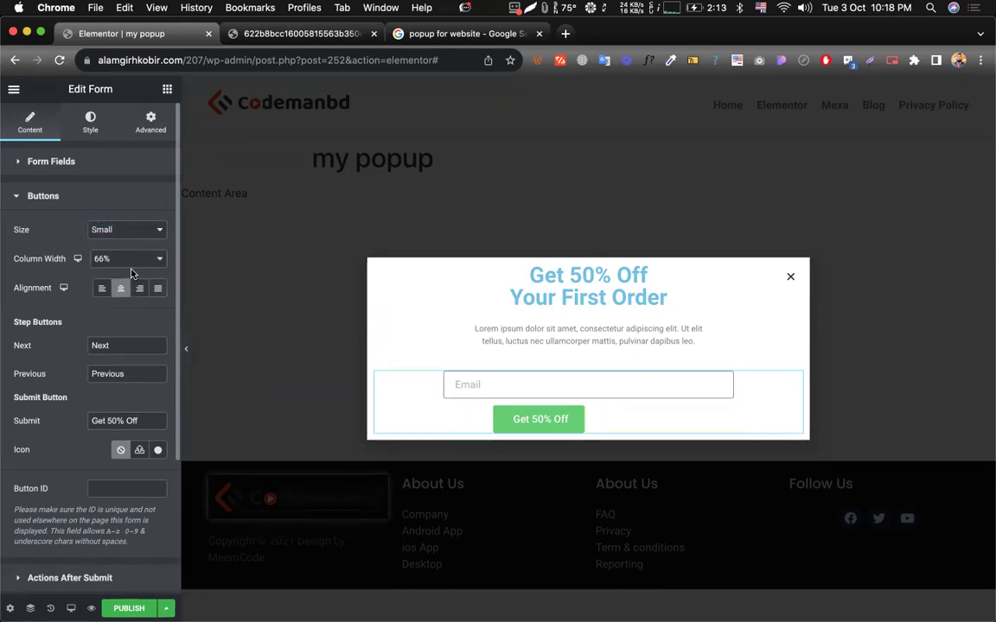
click(126, 262)
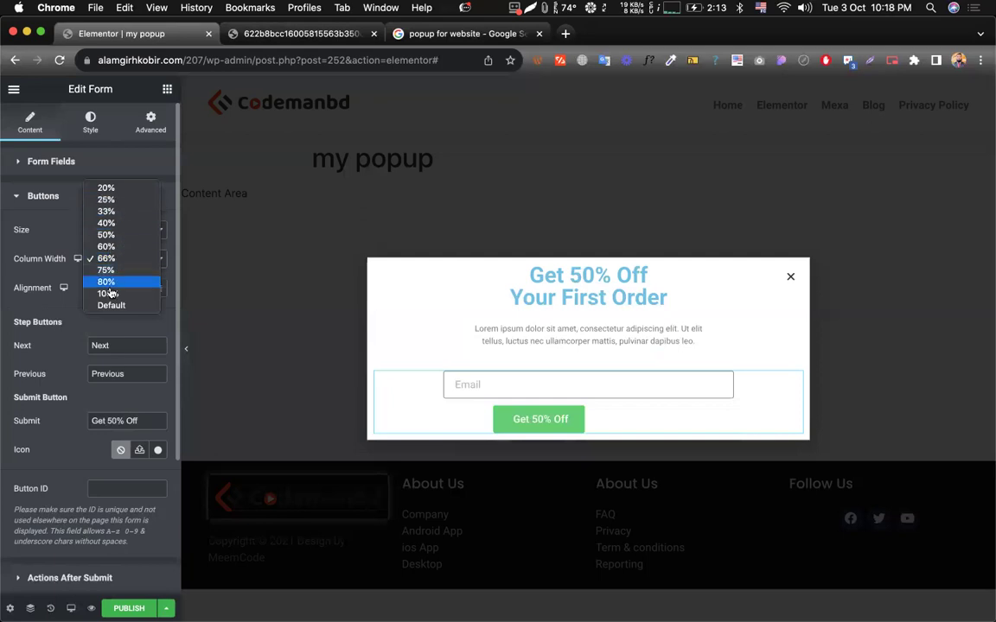
click(109, 295)
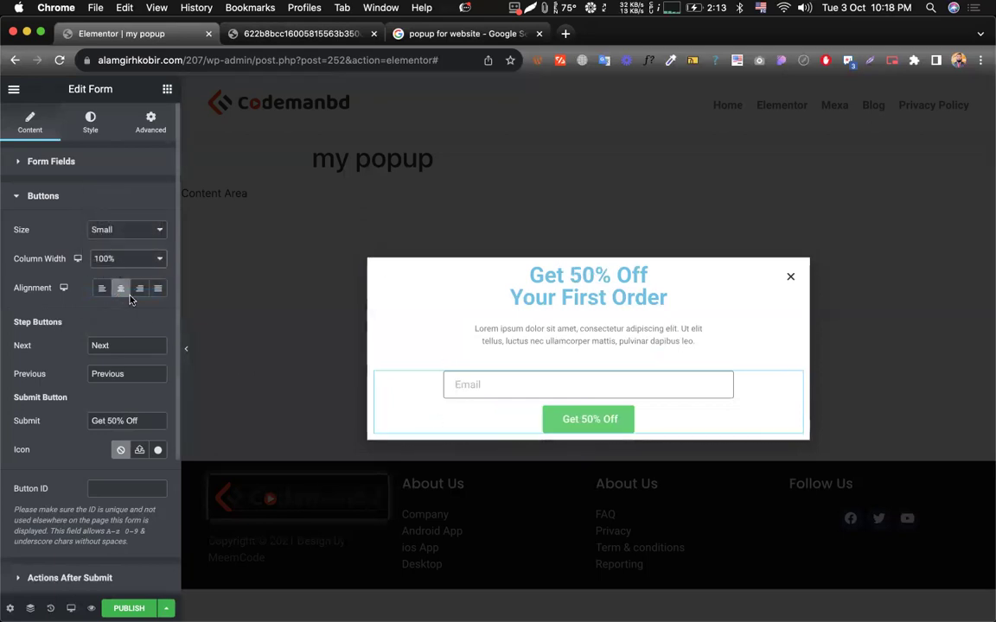
- Change the popup heading's text color to dark blue, #1730A7
click(91, 130)
click(767, 286)
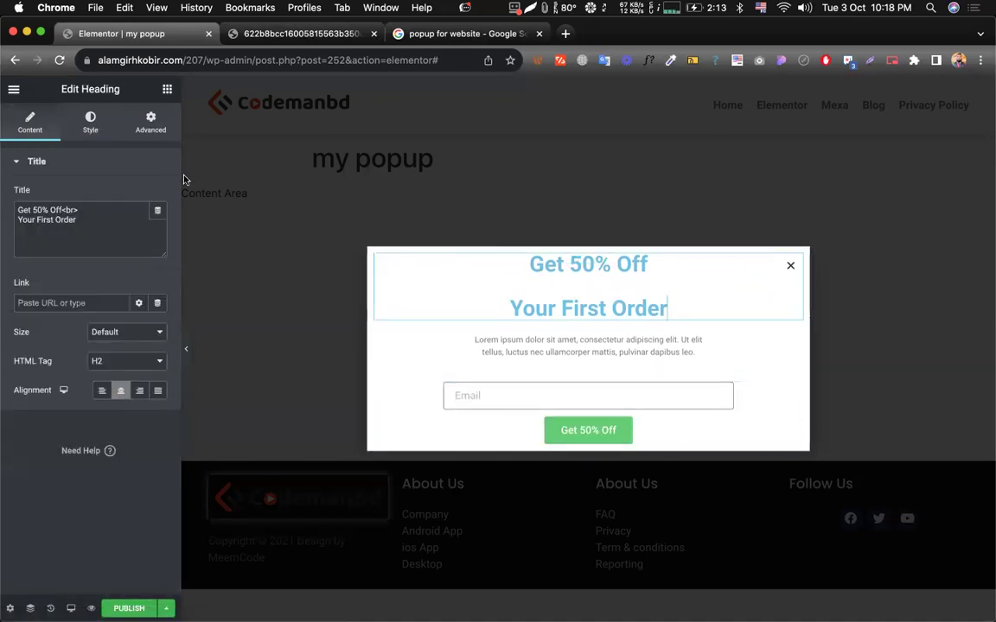
click(91, 125)
click(159, 196)
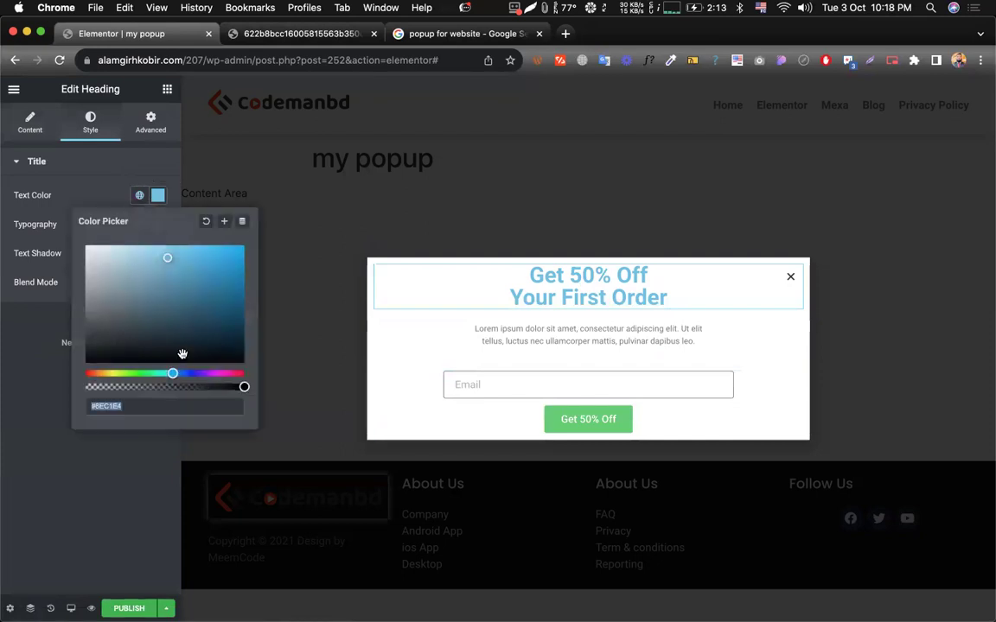
drag(174, 372, 184, 373)
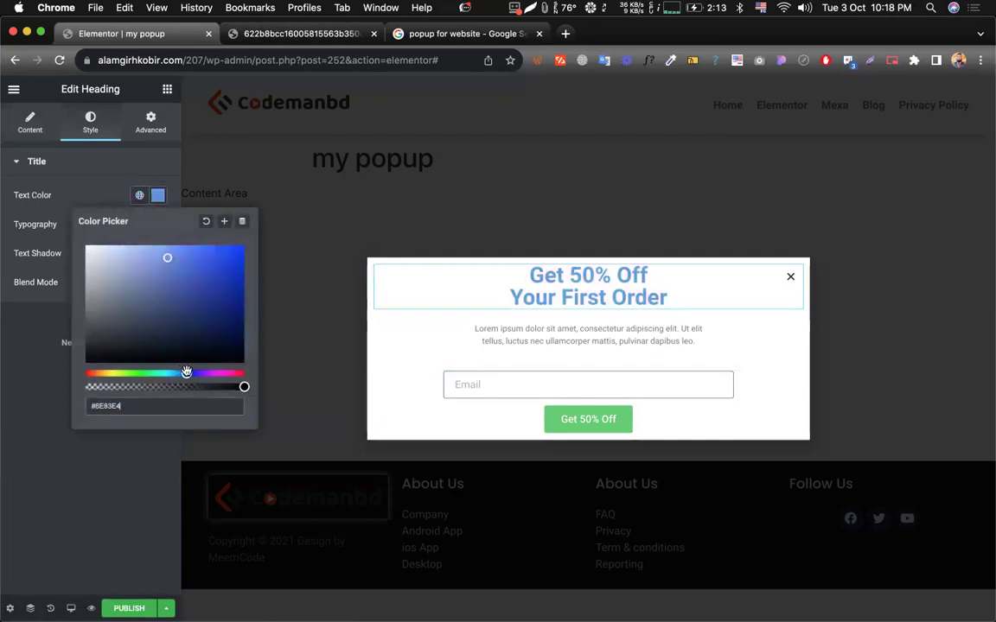
drag(214, 285, 223, 286)
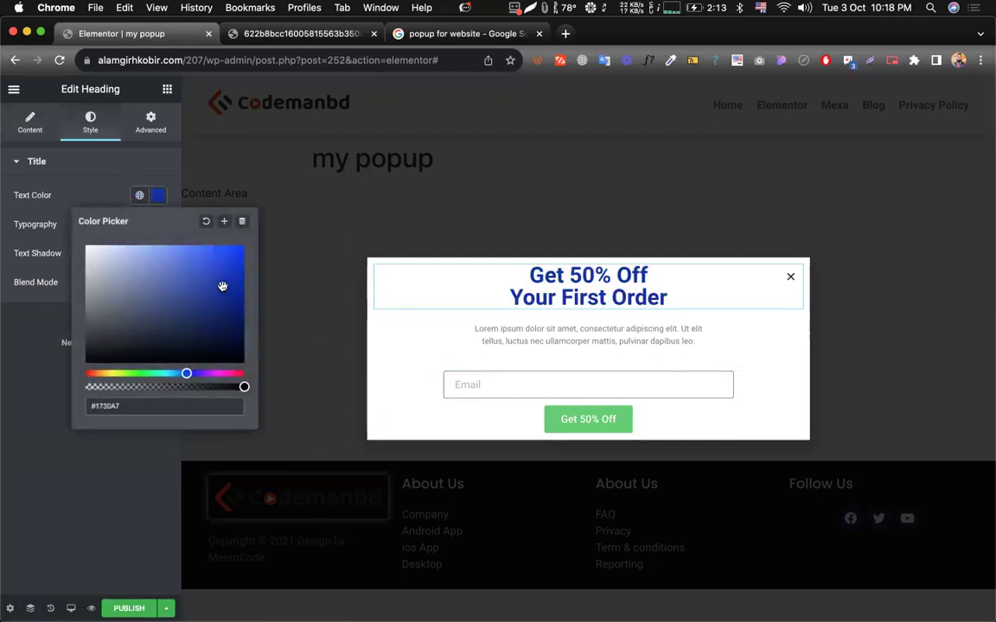
- Copy the heading's color code and apply it as the background color of the form's Next & Submit button
triple_click(121, 405)
click(493, 407)
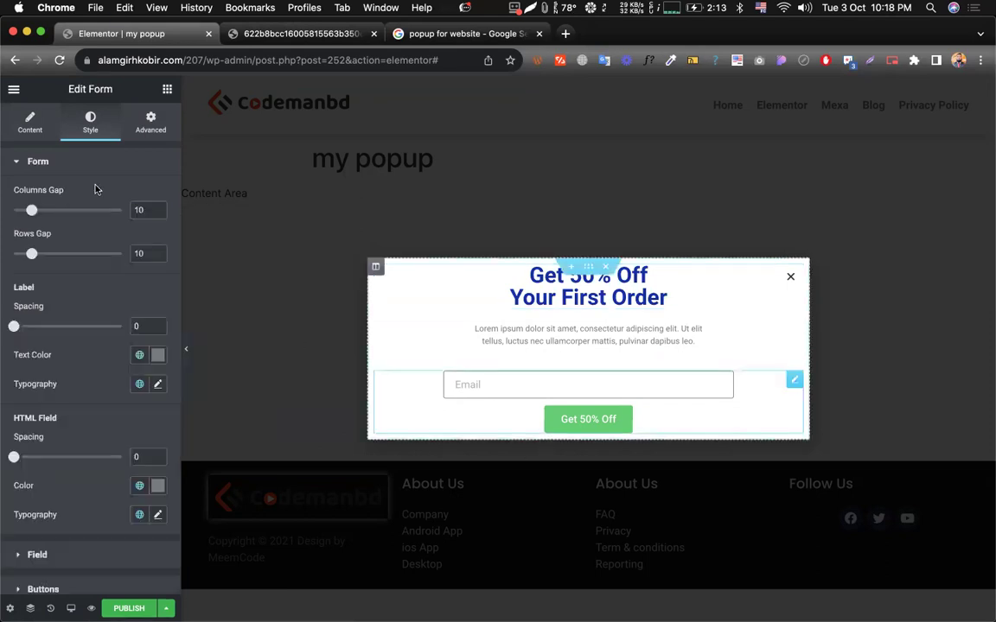
click(31, 126)
click(89, 121)
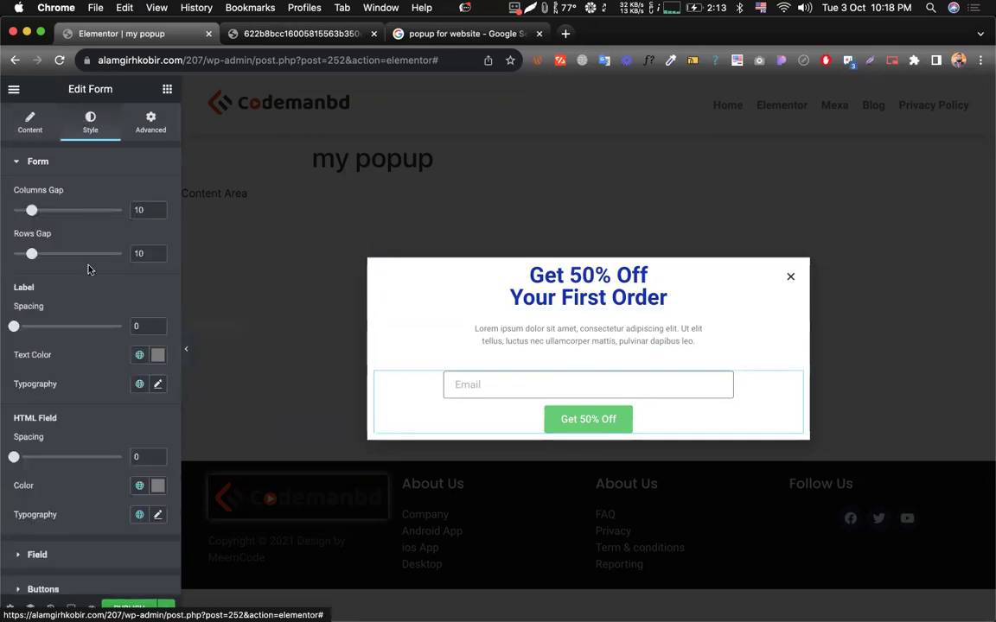
scroll(57, 499, down, 5)
click(43, 427)
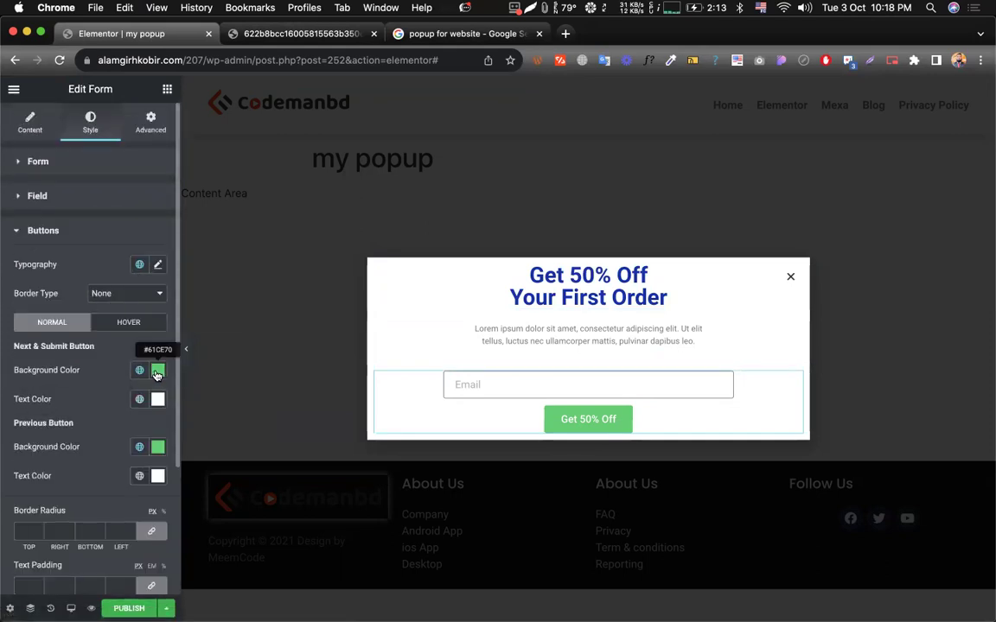
click(157, 372)
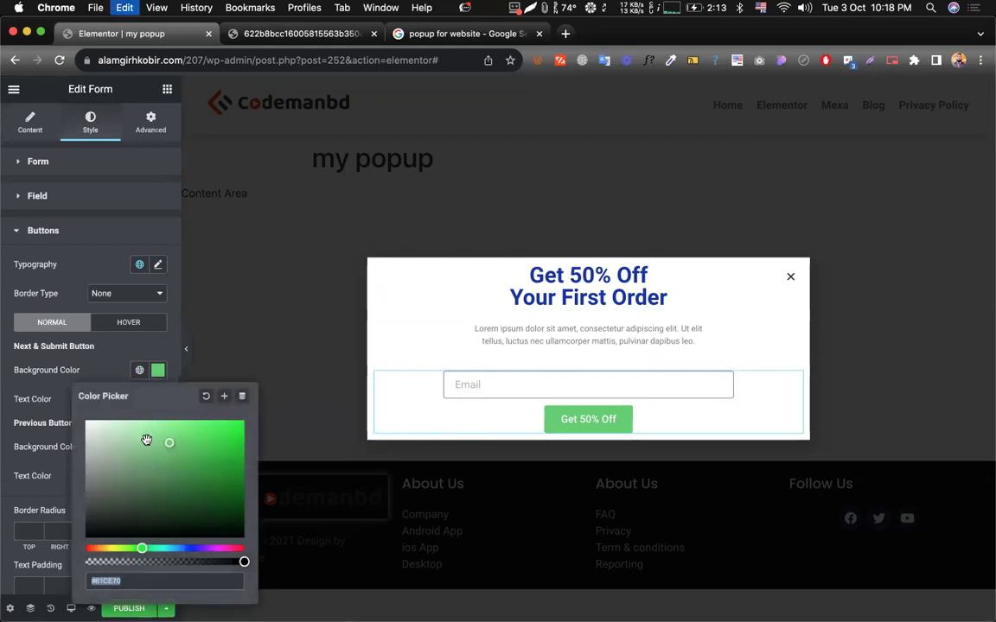
click(60, 364)
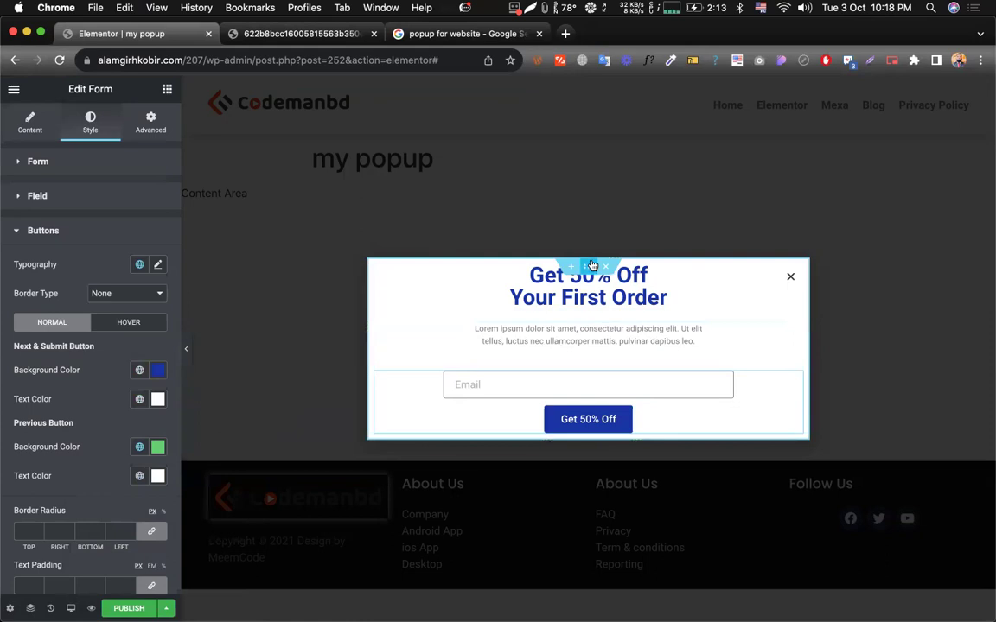
- Unlink the popup section's padding values and set its top and bottom padding to 50 px each
click(592, 266)
click(150, 121)
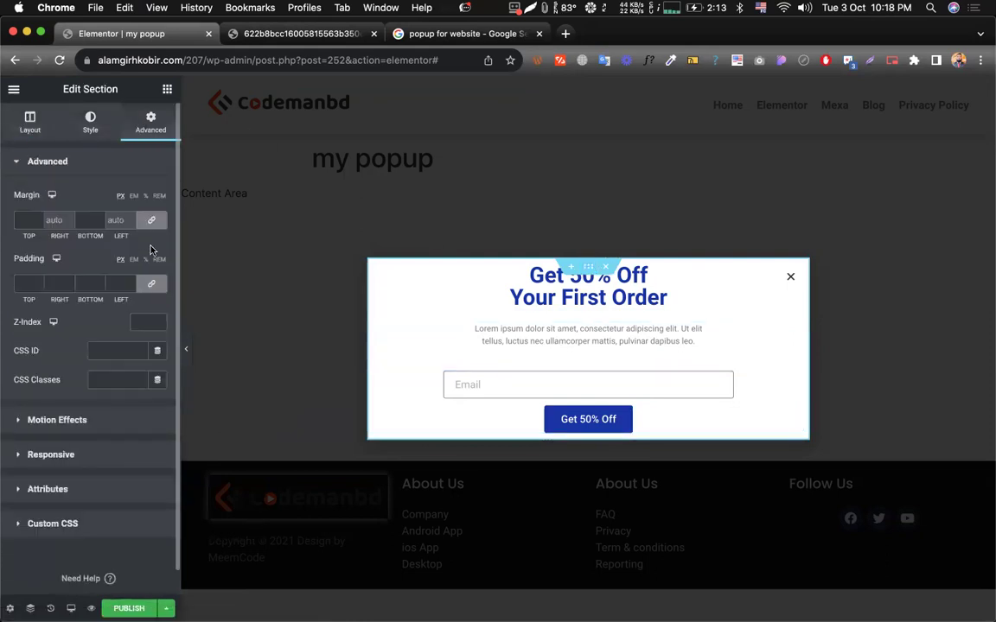
click(151, 284)
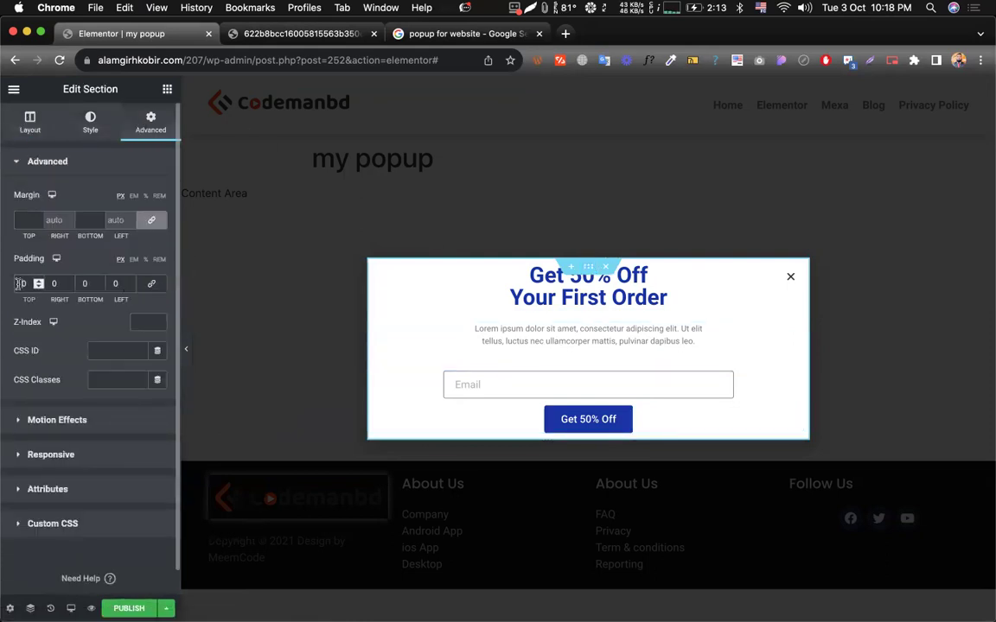
click(34, 284)
text(50)
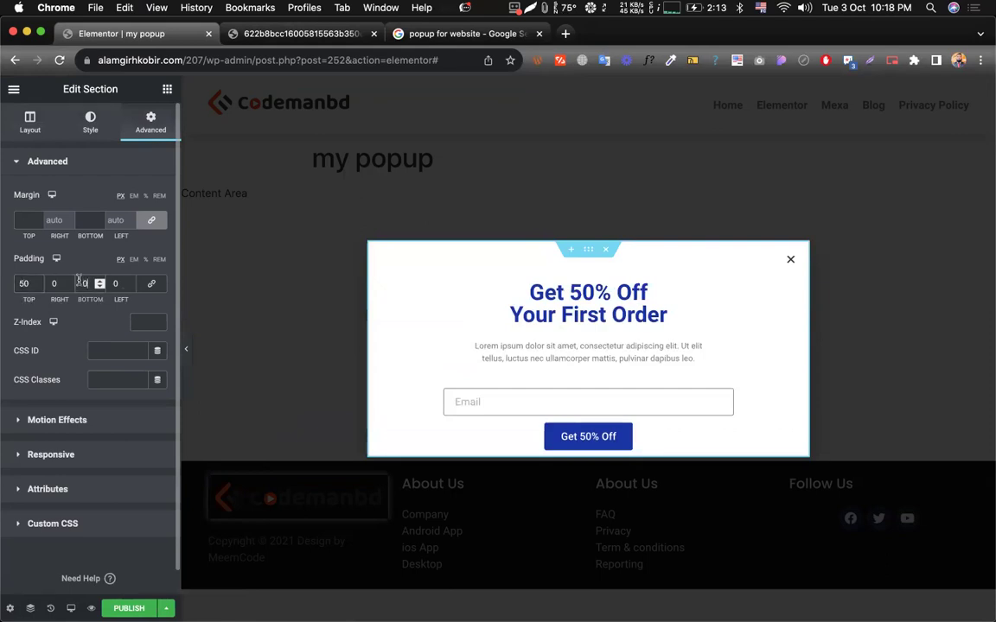
click(84, 283)
text(50)
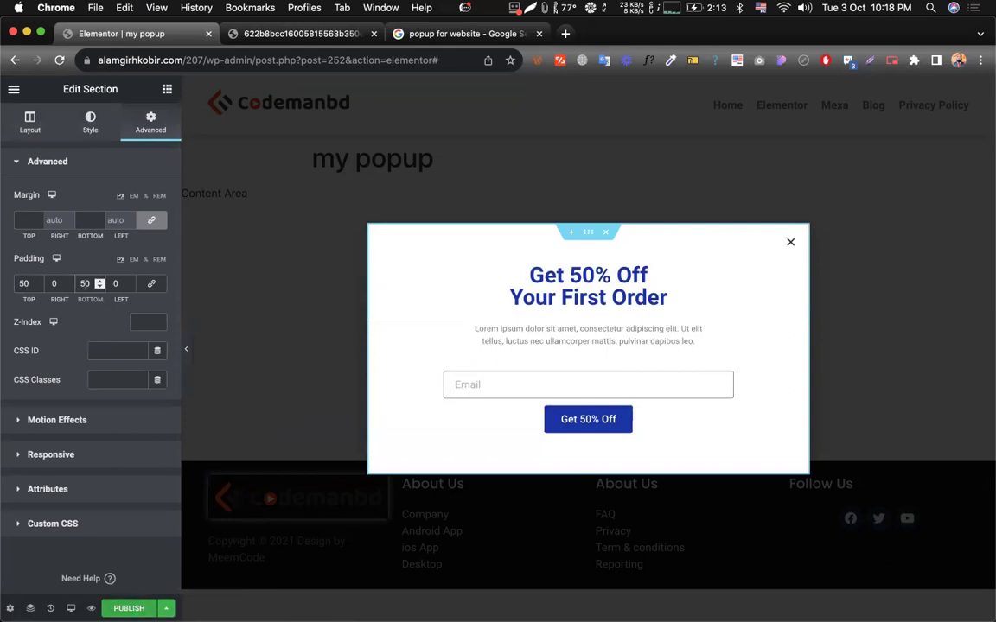
- Publish the popup with a display condition that includes the entire site, then save and close the publish settings
key(super+s)
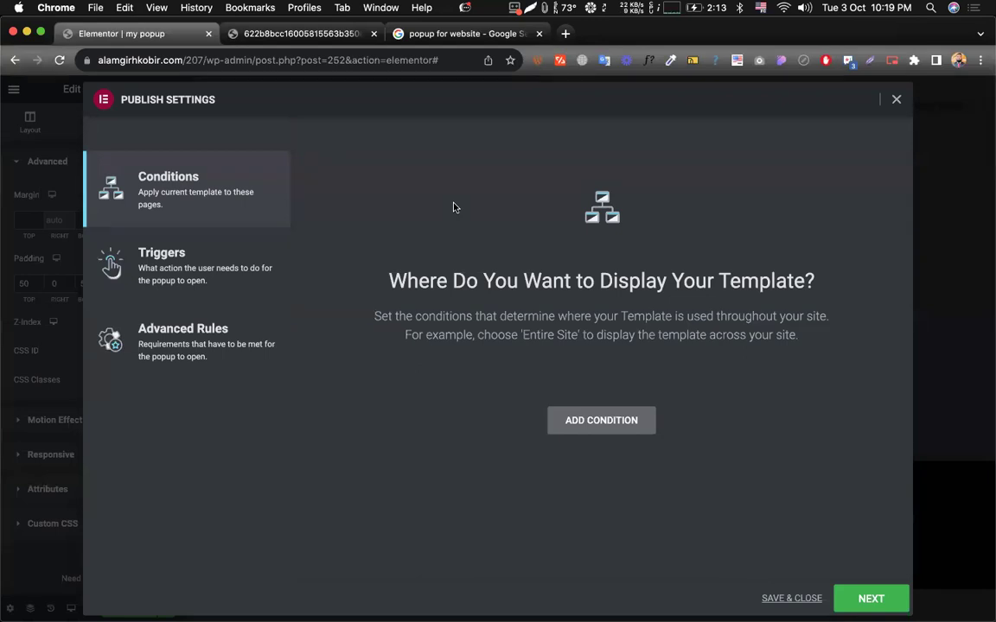
click(610, 422)
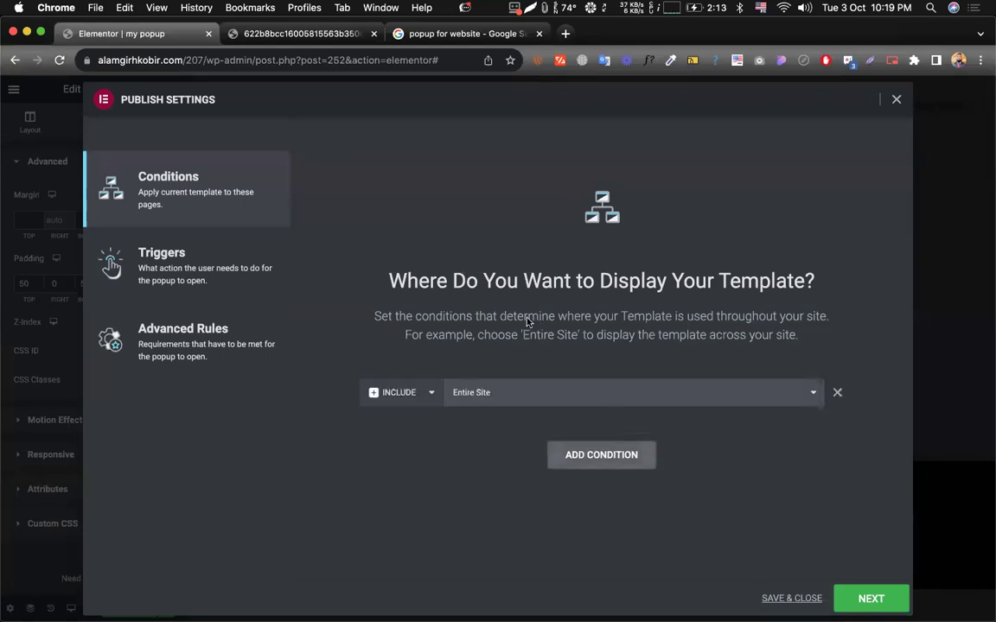
click(475, 395)
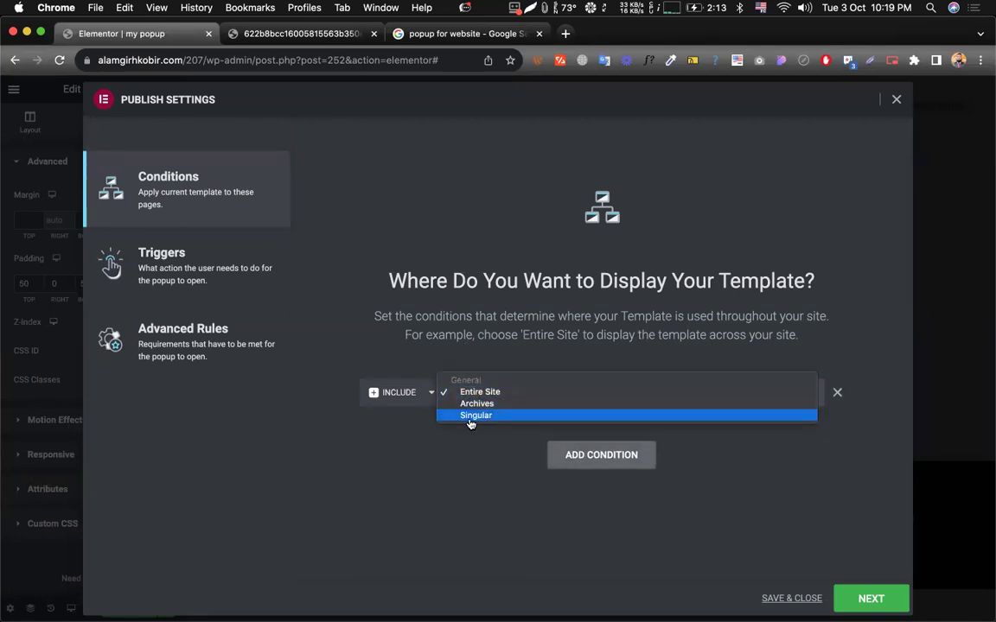
click(484, 430)
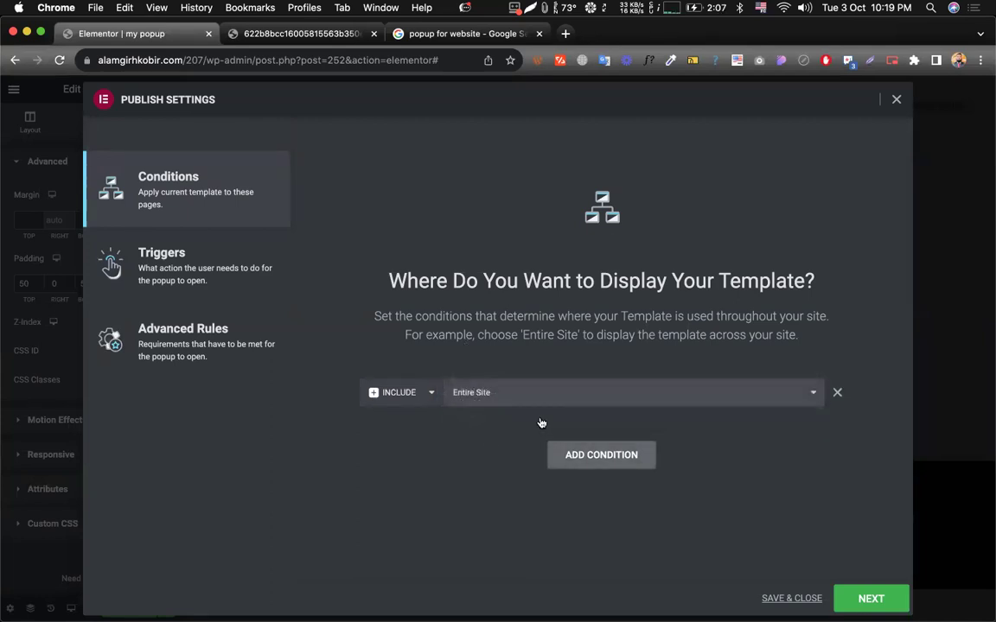
click(414, 396)
click(430, 423)
click(811, 598)
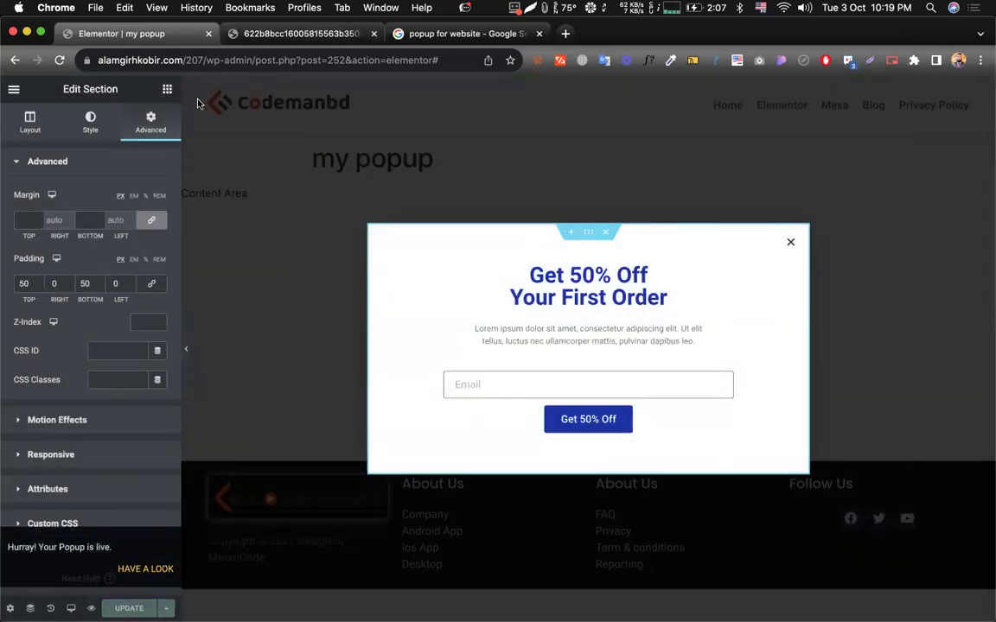
- Load the site's front page at path /207 in the Google Images tab and place that tab beside the editor tab
drag(203, 59, 62, 67)
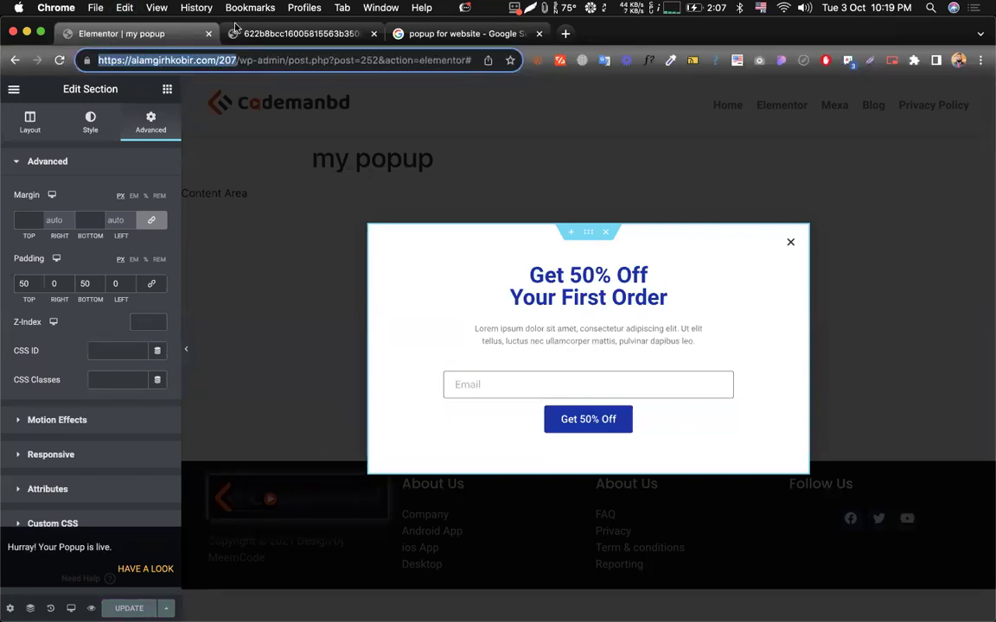
click(441, 33)
click(421, 62)
text(alamgirhkobir.com/207)
key(Return)
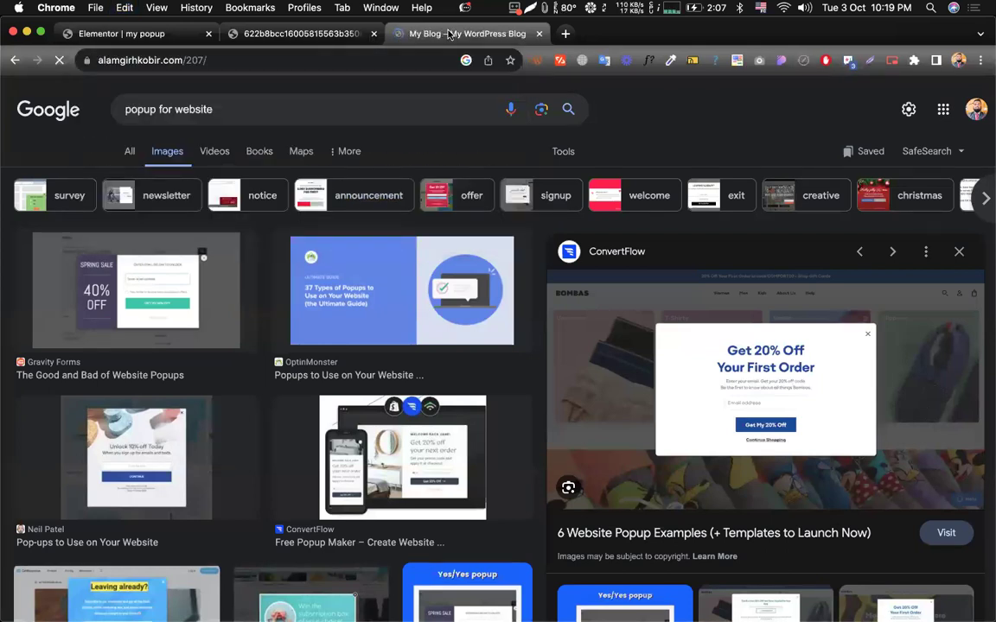
drag(415, 33, 304, 35)
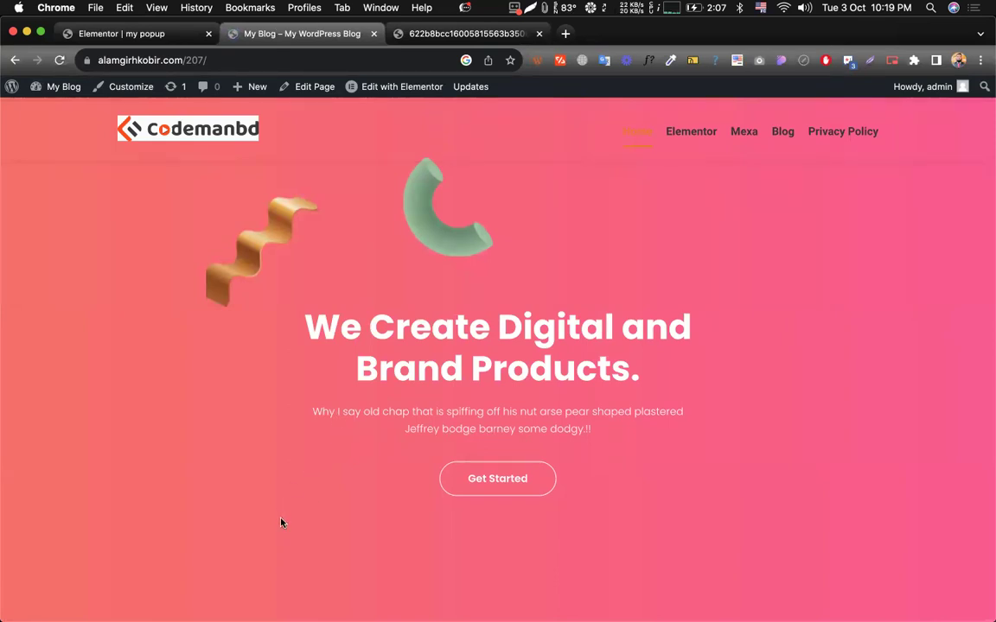
- Look through the live home page from top to bottom to check whether the popup is displayed
scroll(519, 303, down, 1)
scroll(533, 286, up, 1)
scroll(533, 288, down, 15)
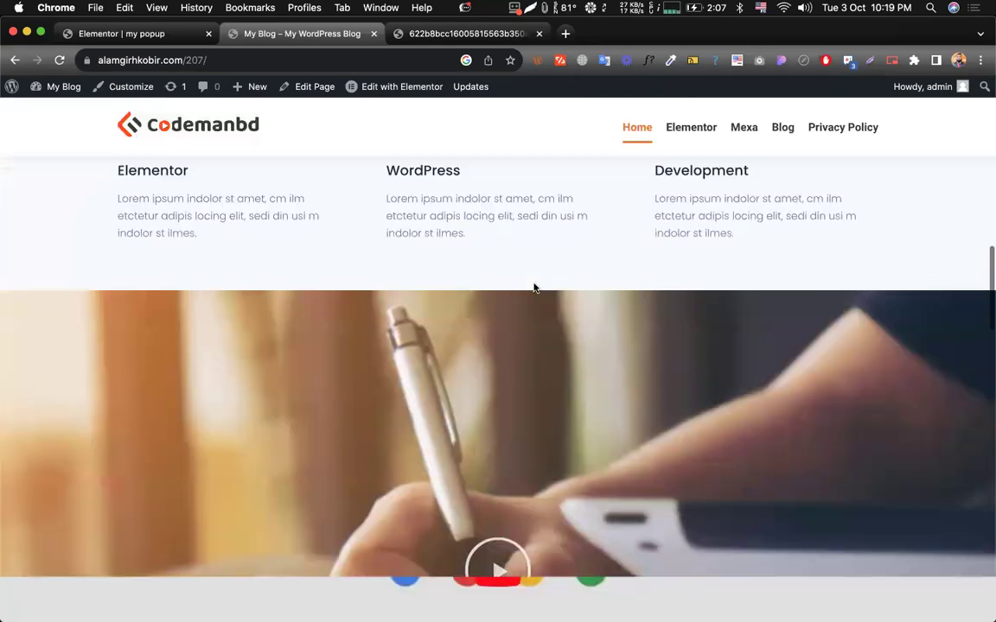
scroll(533, 288, up, 15)
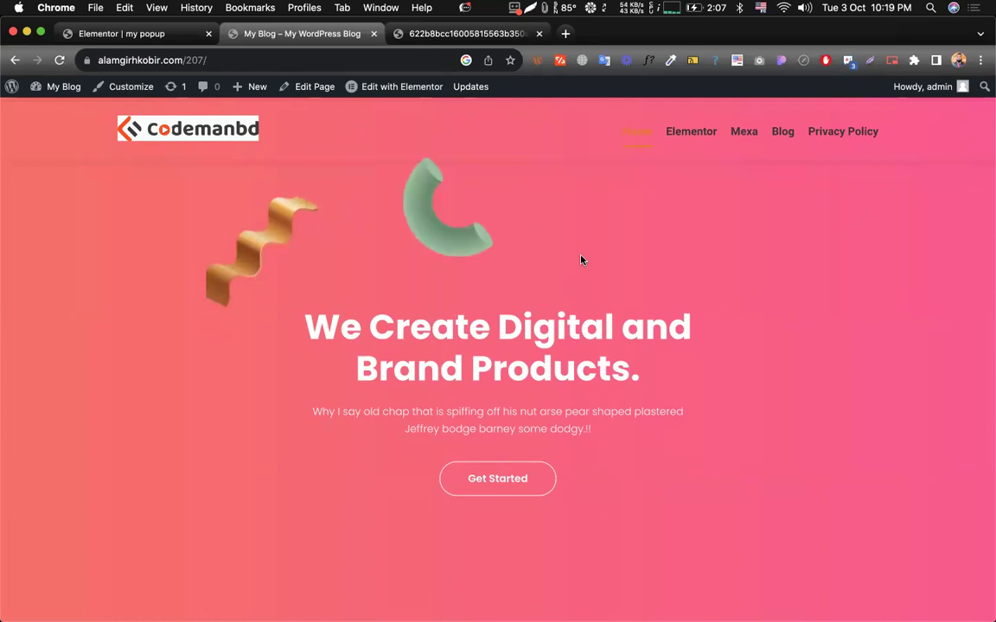
scroll(564, 252, down, 5)
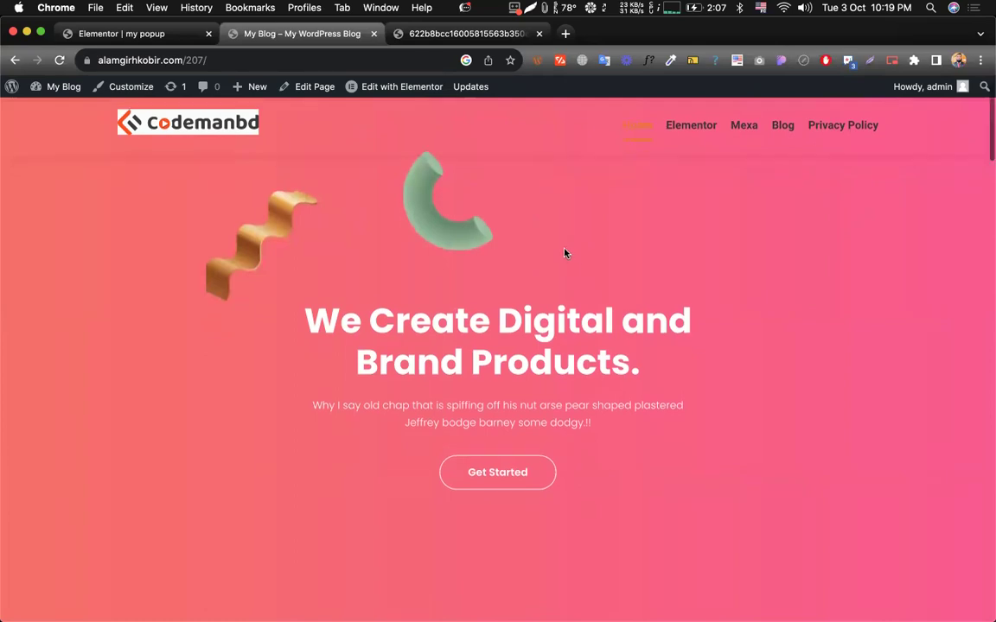
scroll(564, 252, up, 6)
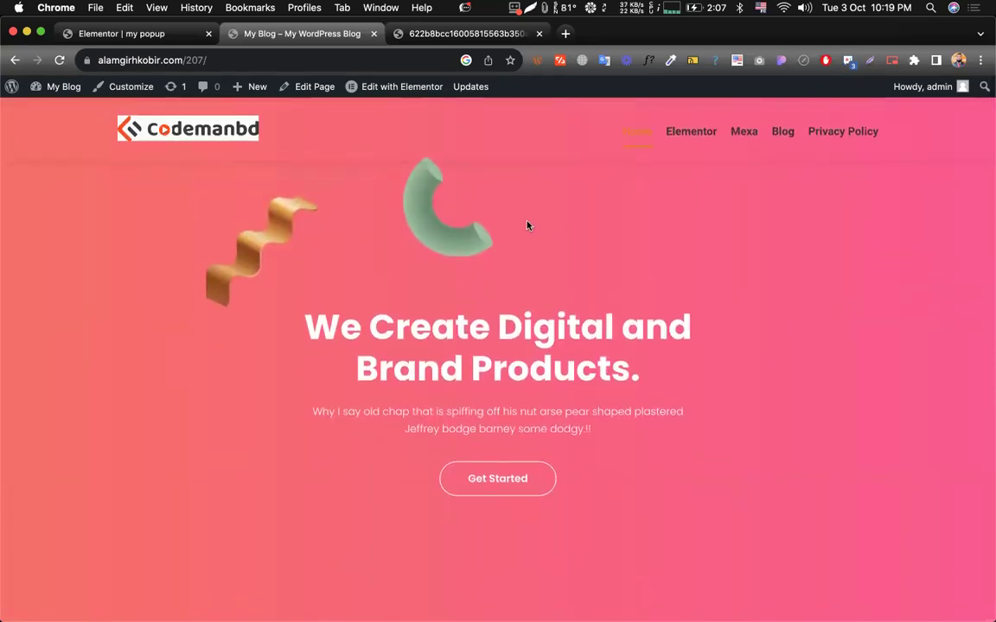
- Check the live home page's hero and About Us sections again for the popup
scroll(525, 224, down, 8)
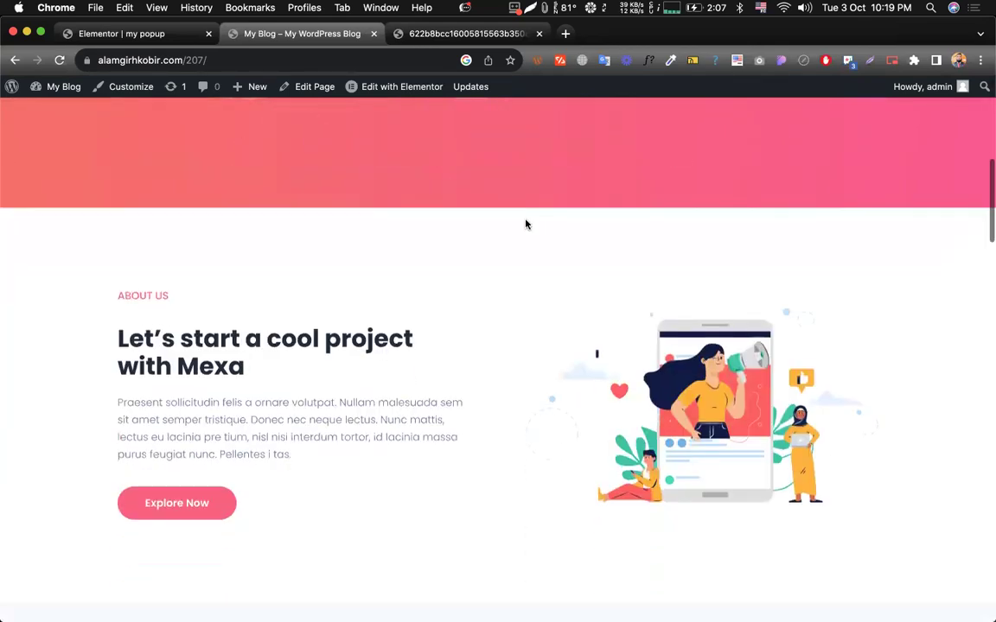
scroll(527, 223, down, 6)
scroll(526, 225, up, 10)
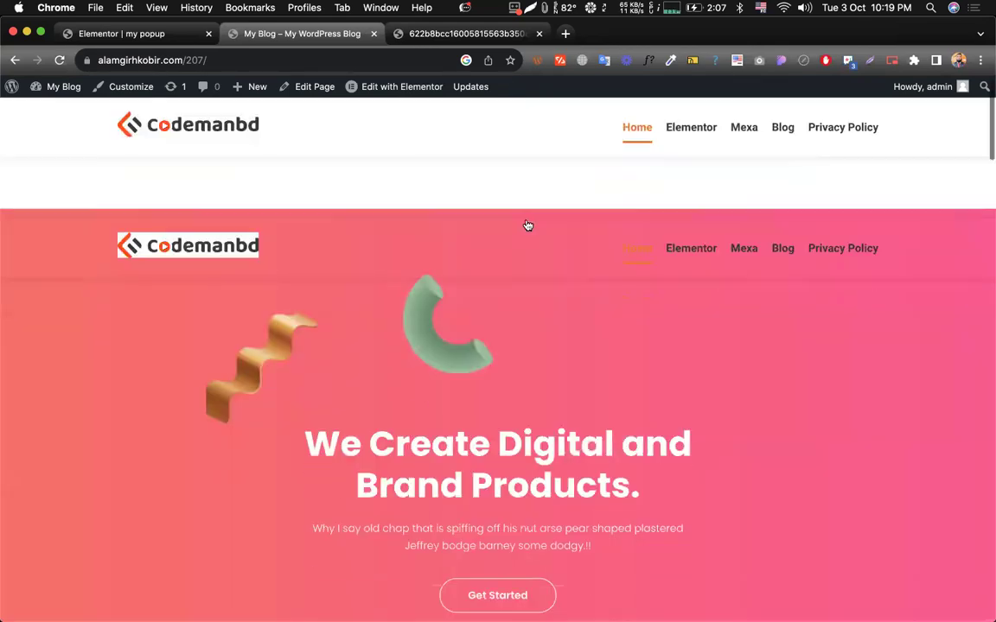
- Return to the popup editor, switch the text widget's drop cap on and back off, and update the popup
click(172, 34)
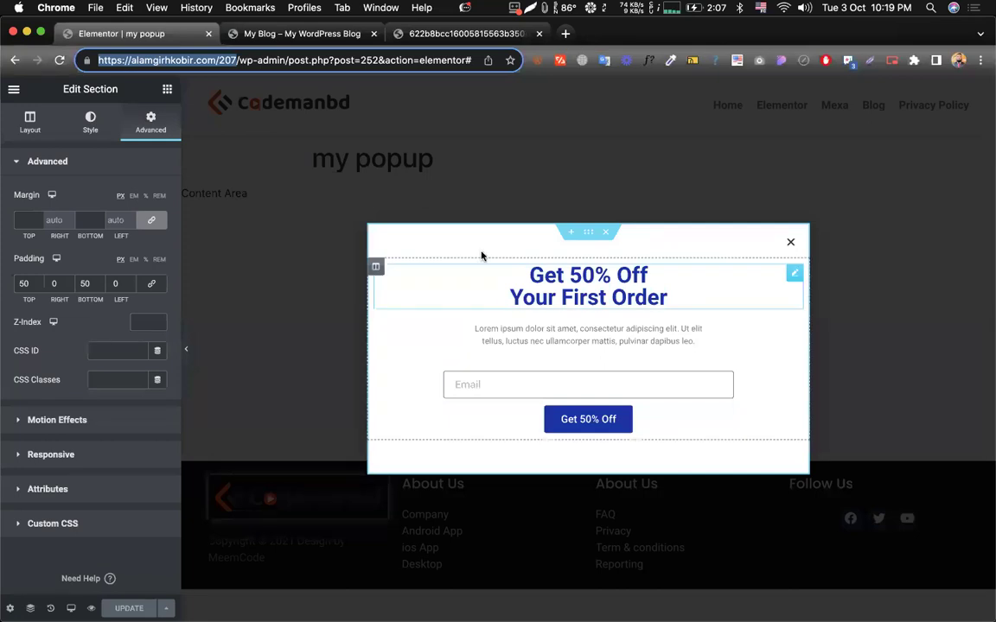
click(30, 121)
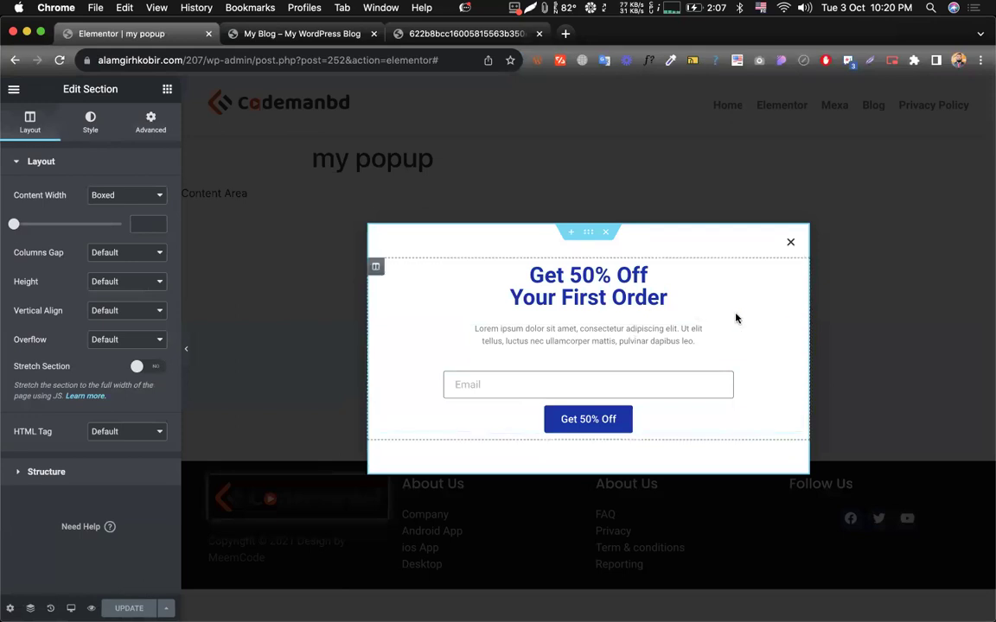
click(796, 333)
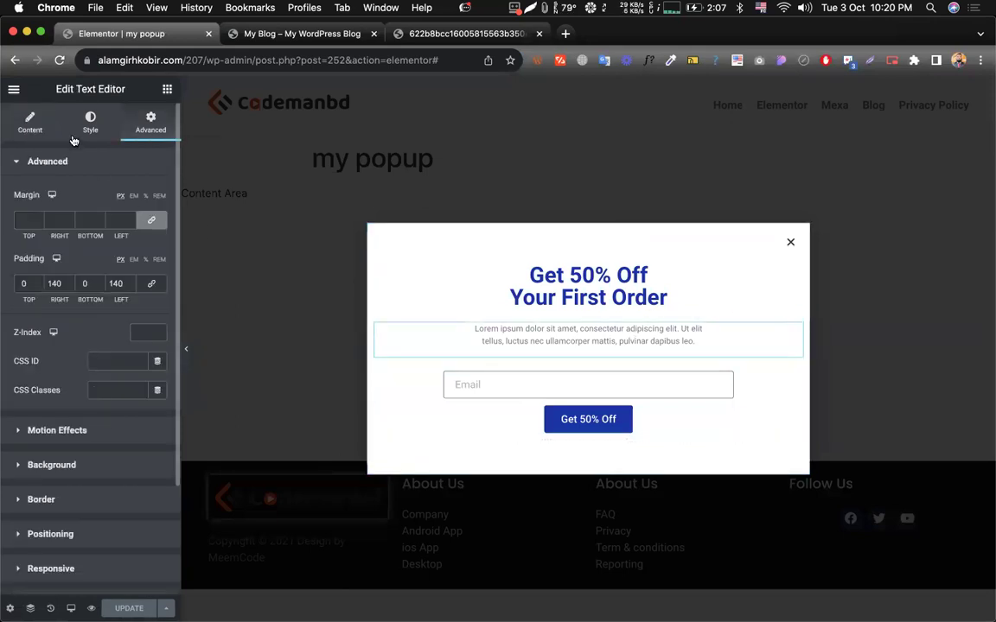
click(30, 123)
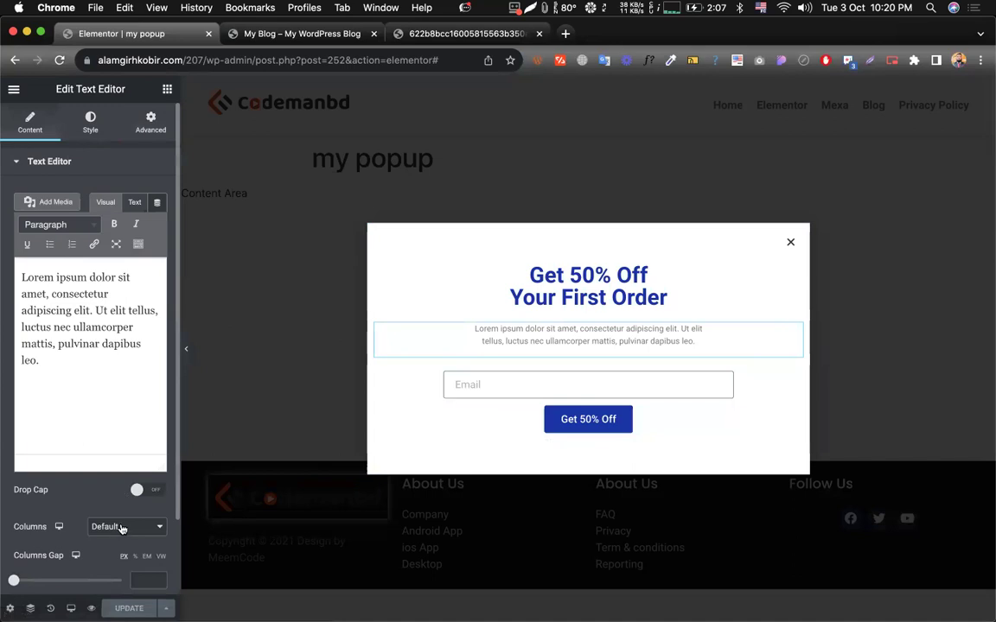
click(144, 490)
click(144, 490)
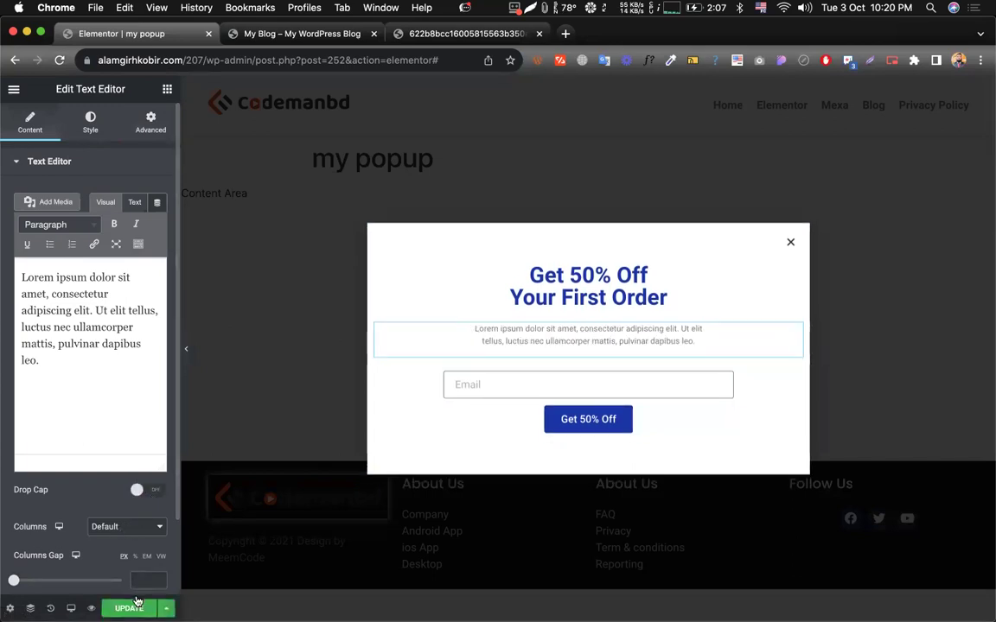
click(129, 608)
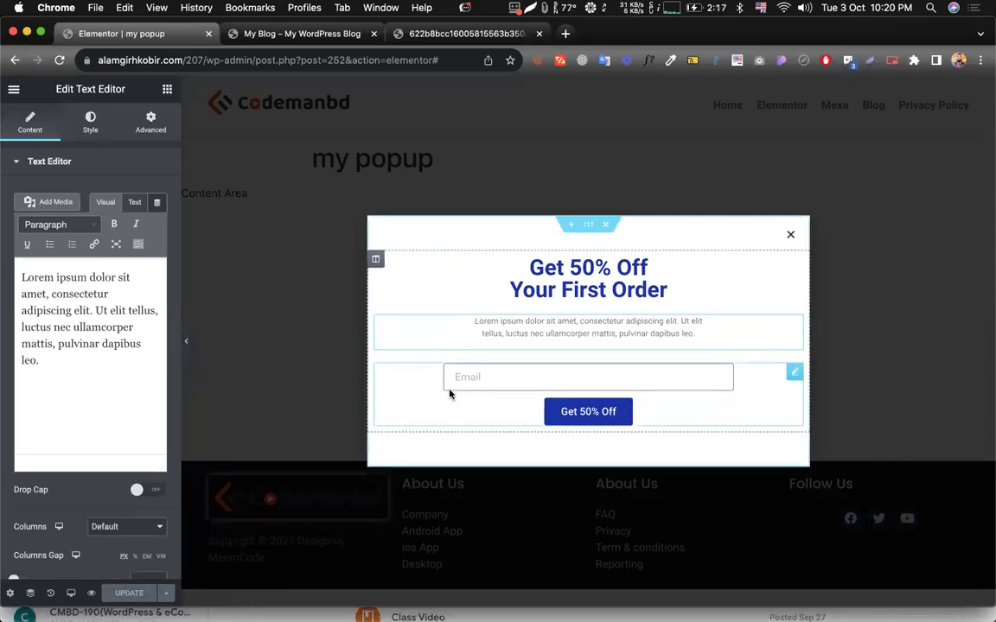
- Enable the popup's On Page Load trigger with a 5-second delay, then save and close the publish settings
click(166, 595)
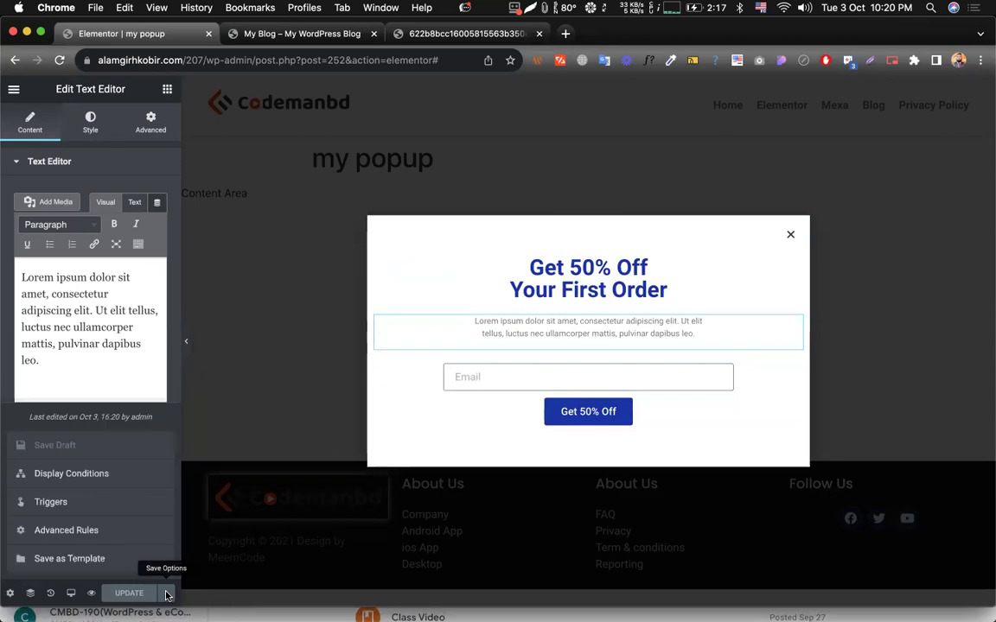
click(47, 472)
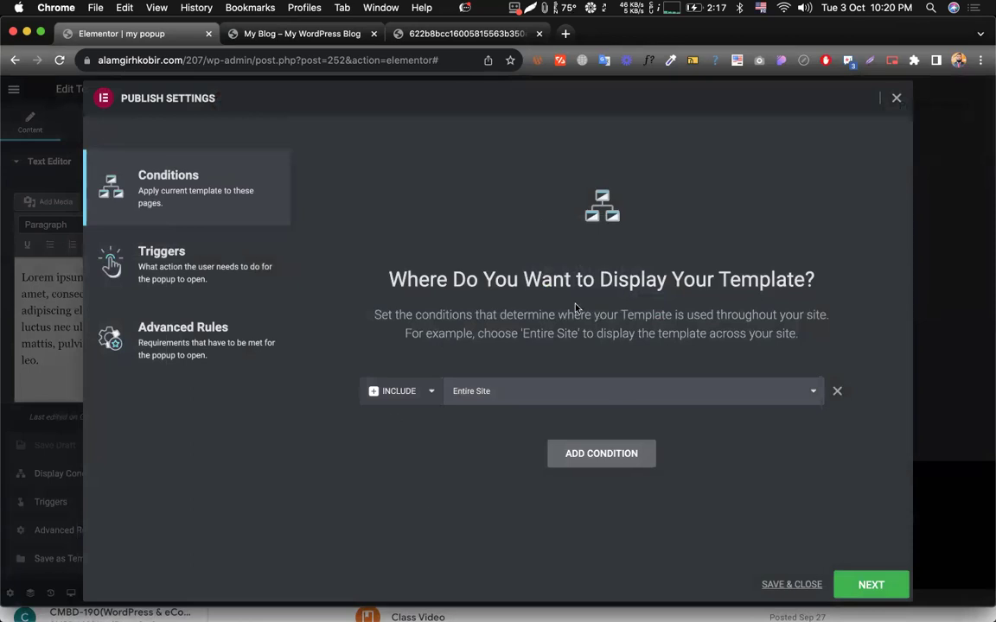
click(158, 266)
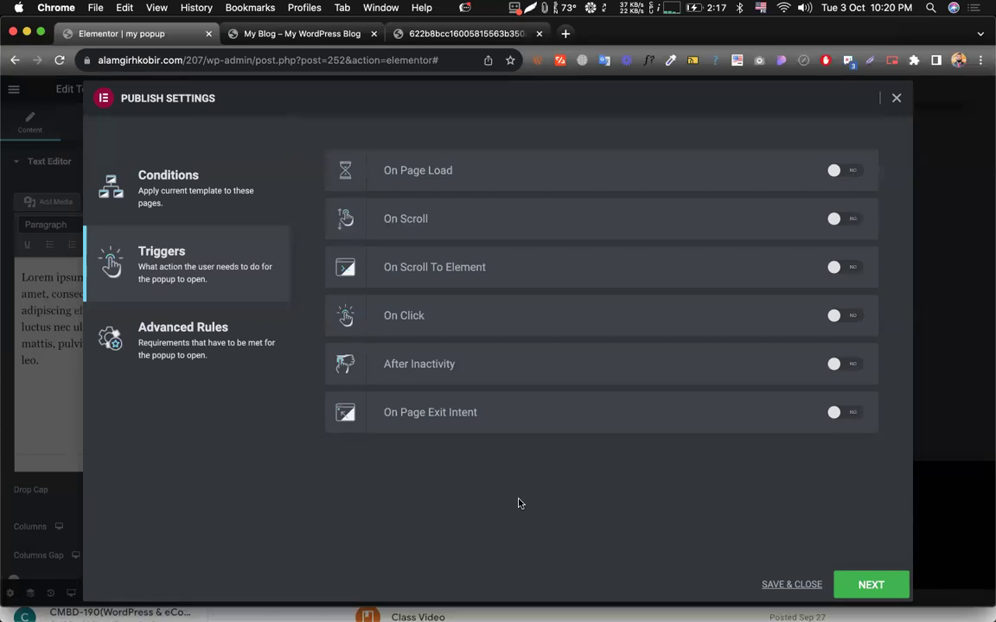
click(843, 172)
click(629, 171)
double_click(623, 170)
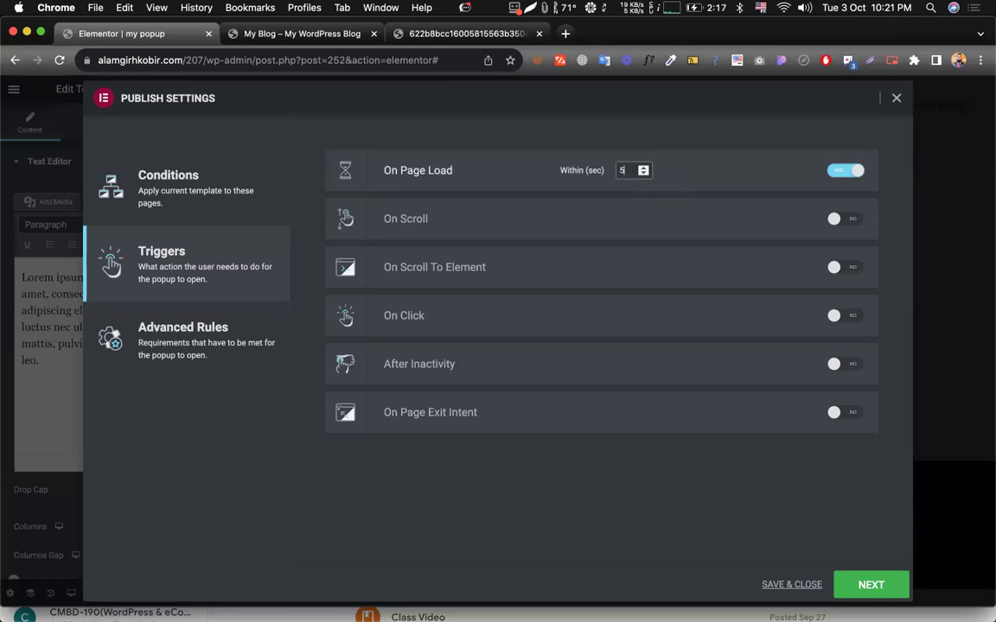
click(789, 585)
- Reload the live home page to test the page-load trigger, and dismiss the popup
click(262, 34)
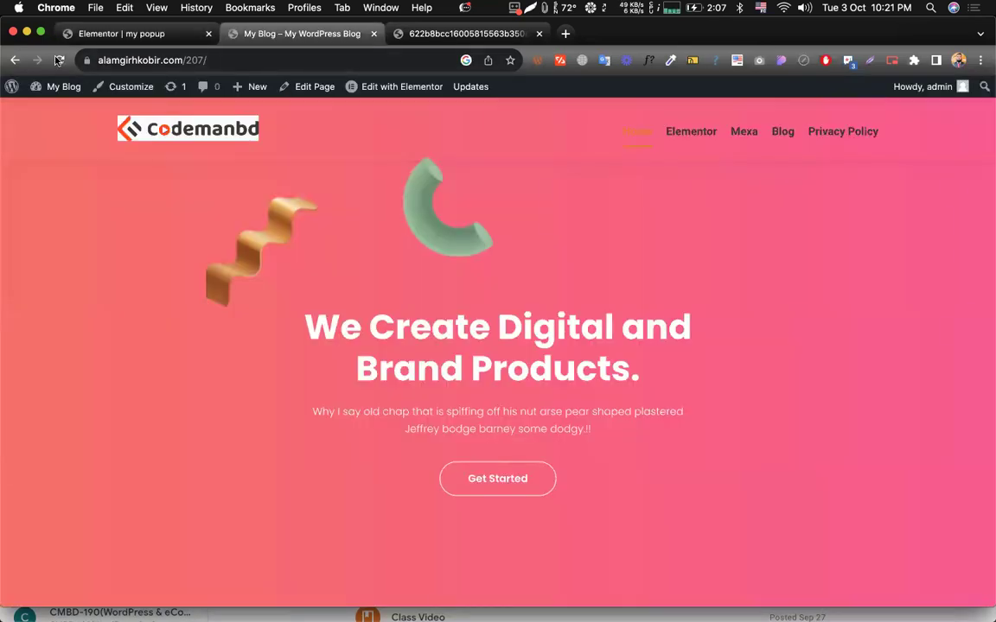
click(58, 60)
scroll(493, 273, down, 1)
scroll(493, 273, up, 1)
scroll(536, 273, down, 3)
scroll(536, 273, up, 3)
click(173, 34)
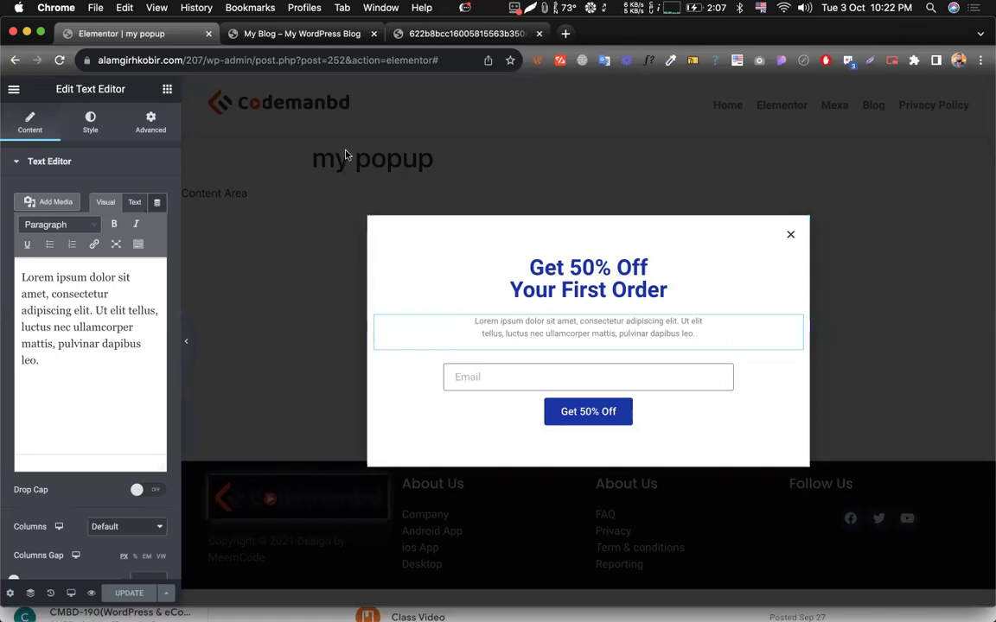
click(276, 35)
click(256, 60)
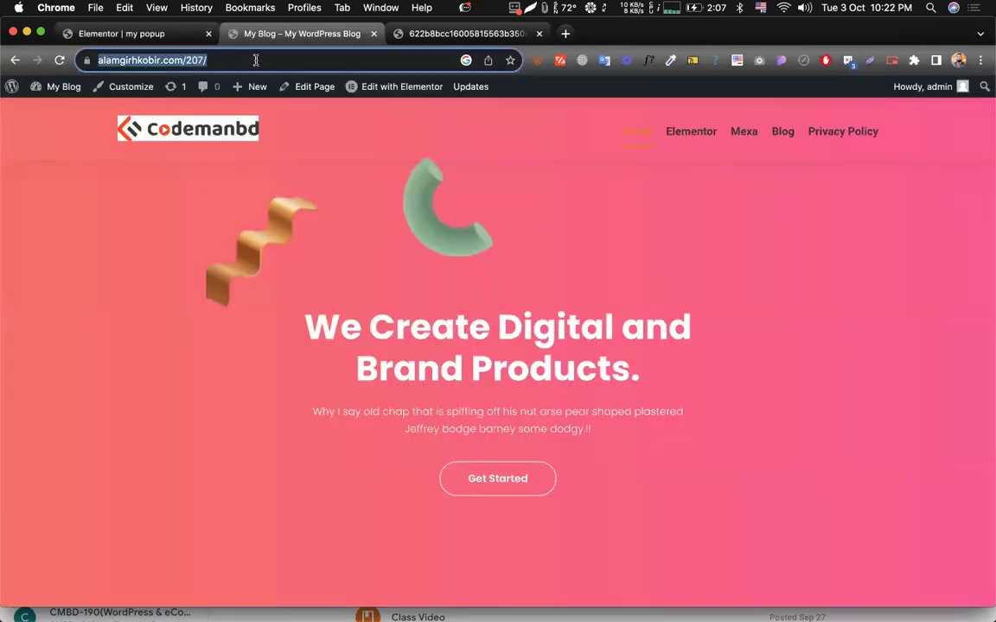
key(Return)
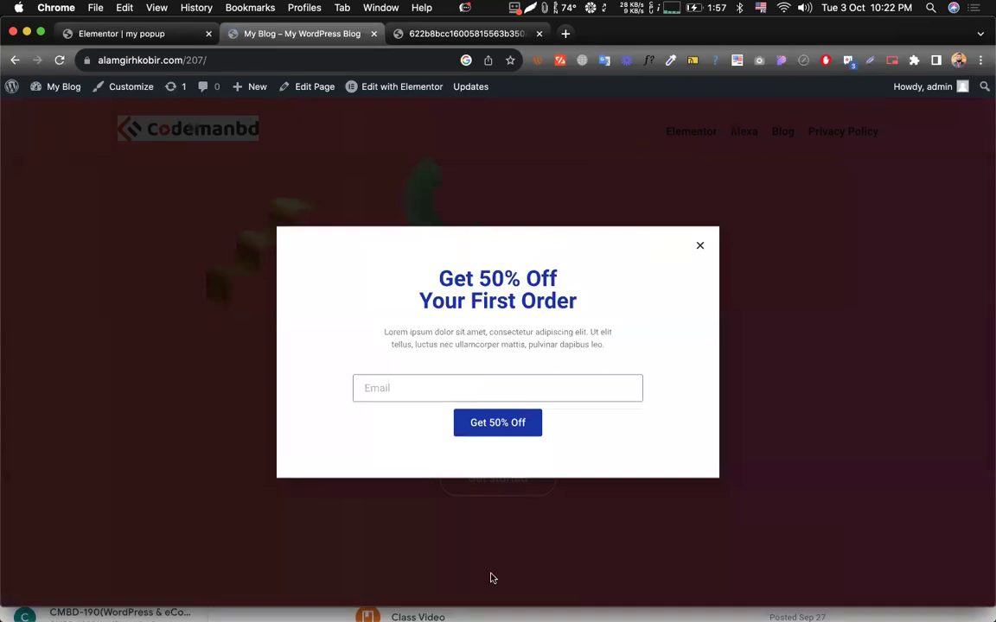
click(700, 247)
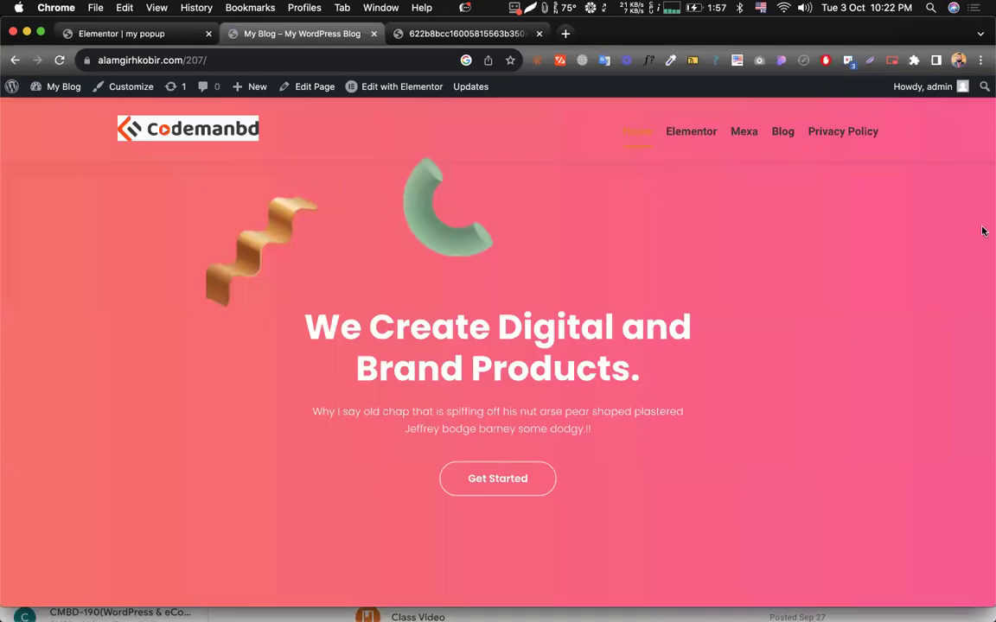
- Reopen the popup's trigger settings, disable On Page Load and enable On Scroll with the direction Down
click(112, 34)
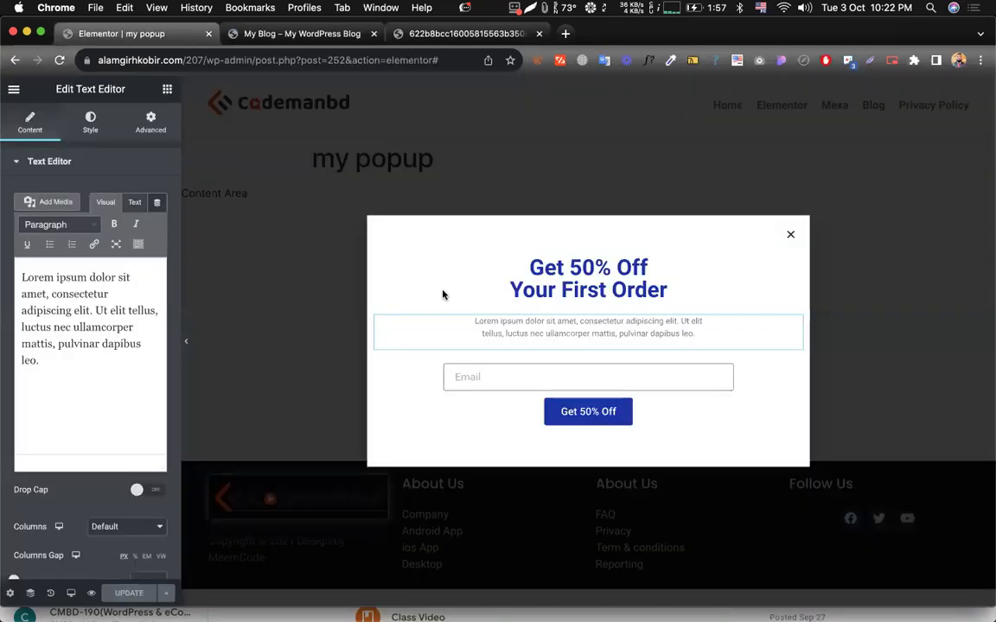
click(166, 593)
click(71, 474)
click(192, 264)
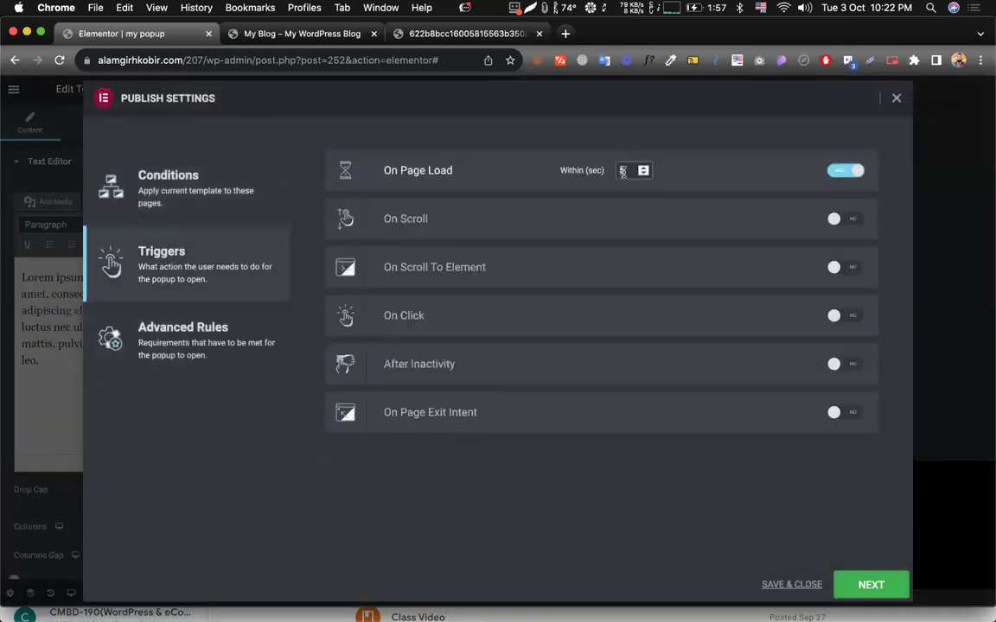
click(843, 170)
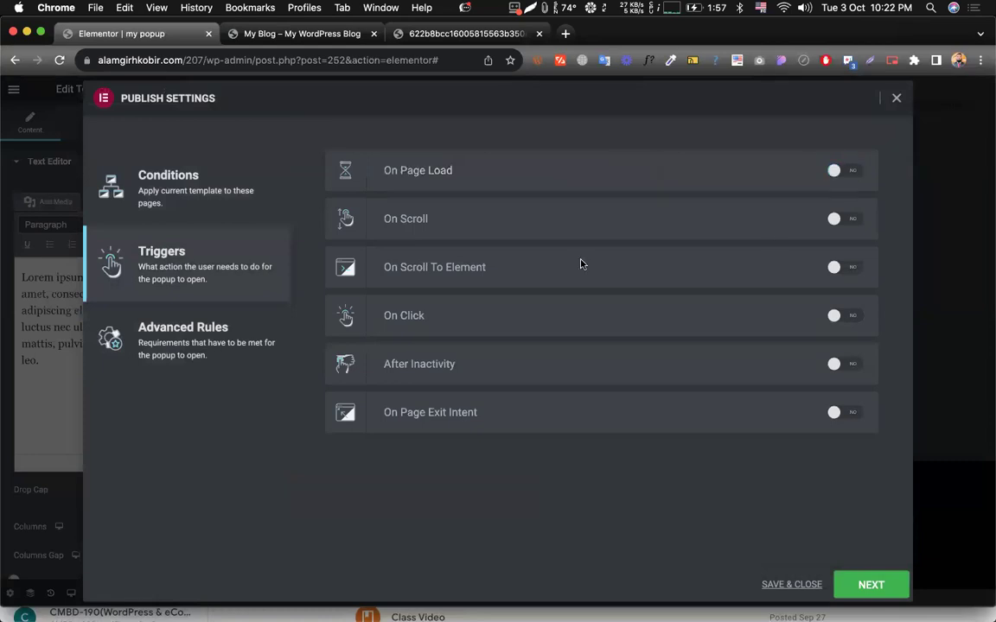
click(846, 221)
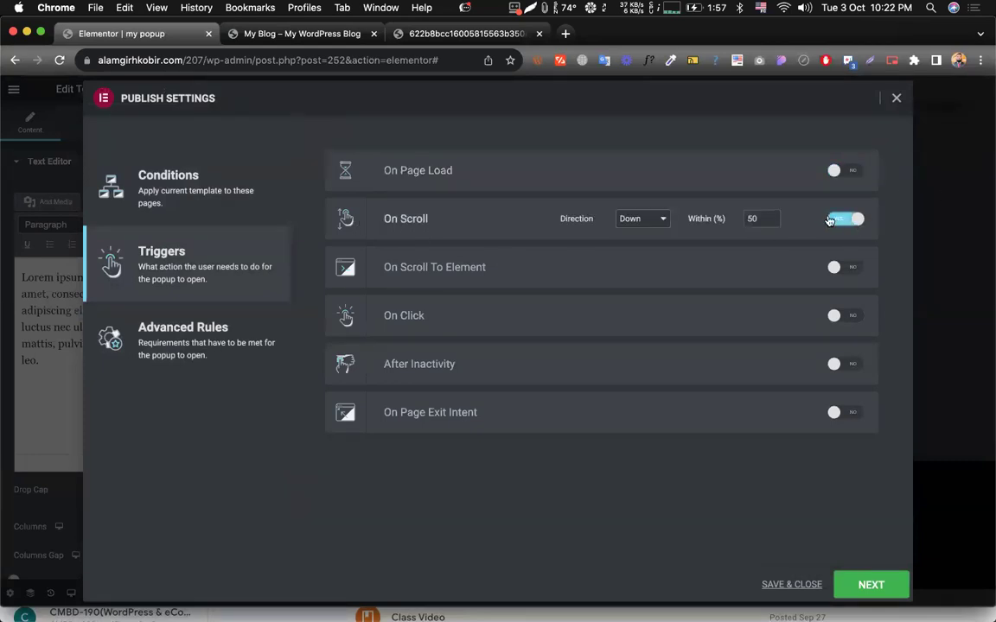
click(641, 222)
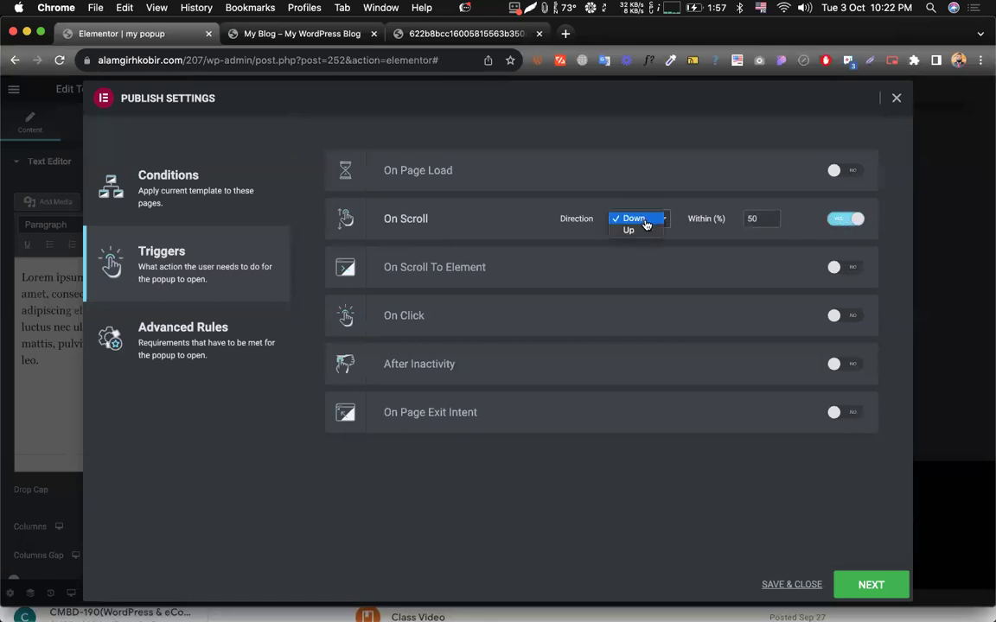
click(296, 35)
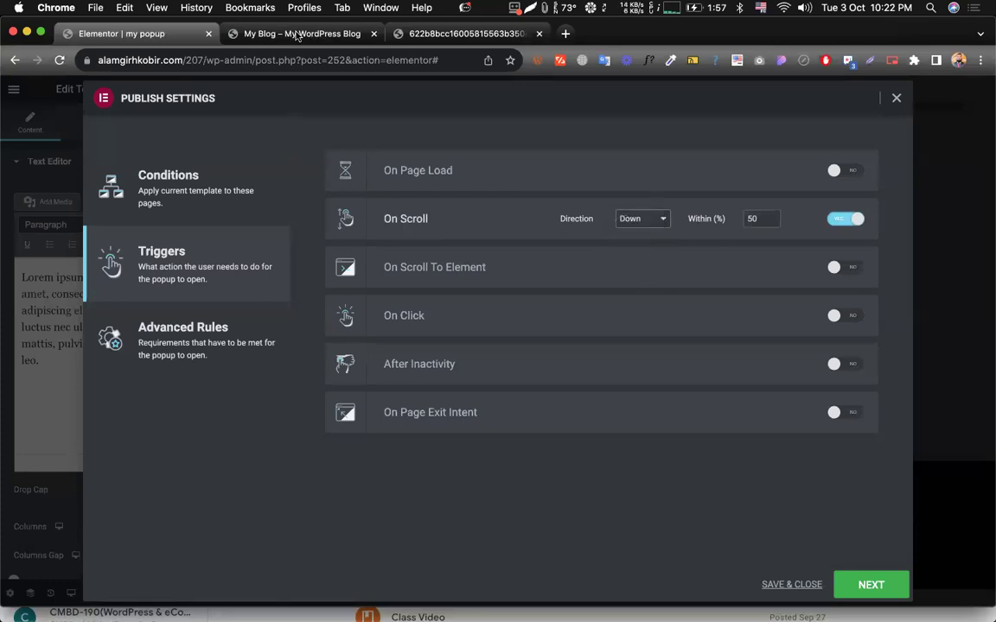
- Look over the live home page in both scroll directions to see how a scroll trigger would apply
click(296, 36)
scroll(458, 231, down, 1)
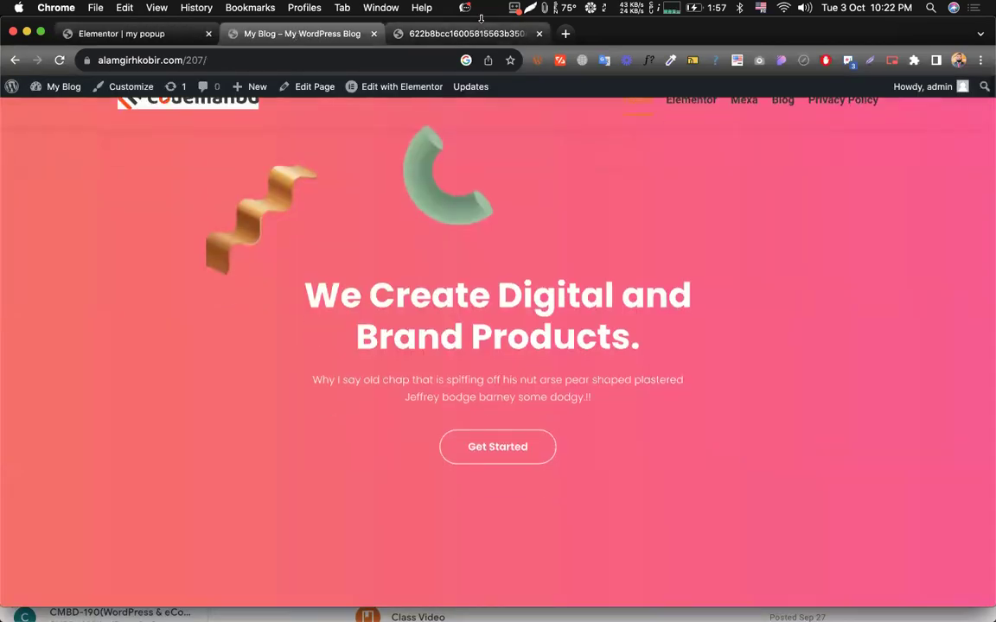
scroll(481, 217, down, 5)
scroll(481, 217, down, 10)
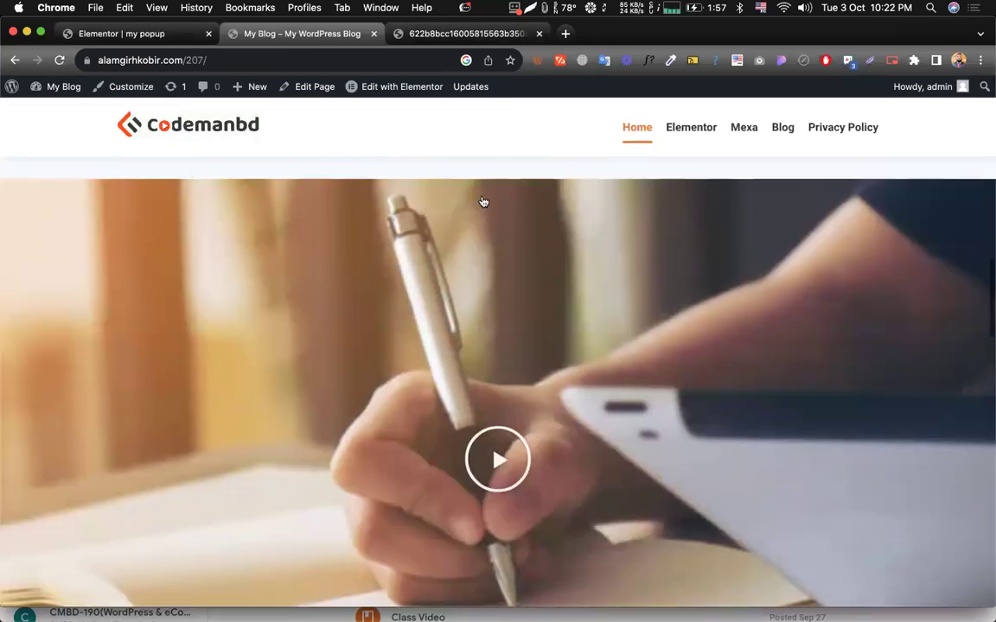
scroll(483, 202, up, 5)
scroll(482, 201, up, 8)
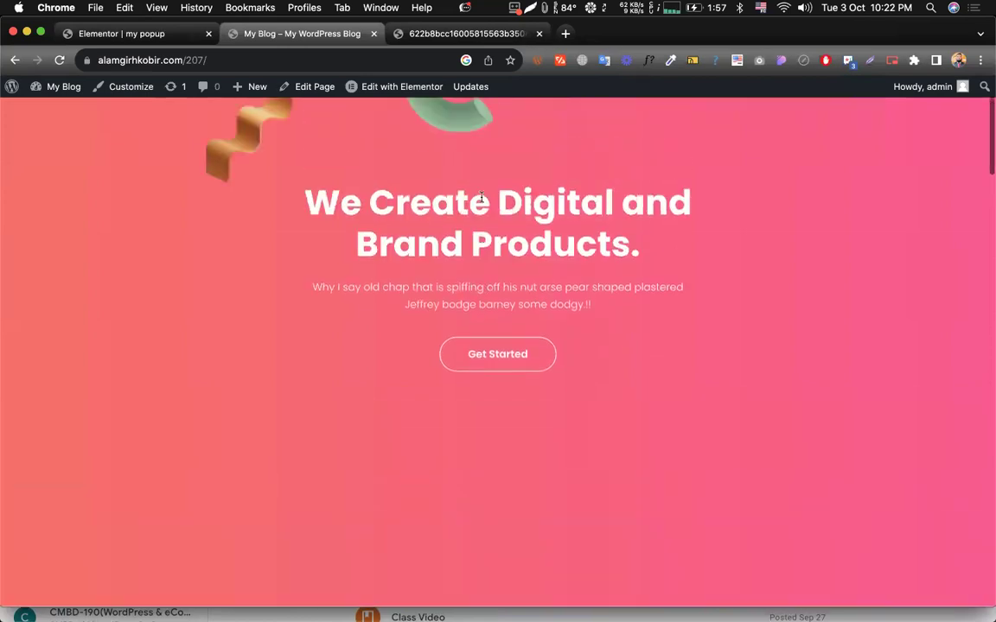
scroll(481, 198, down, 10)
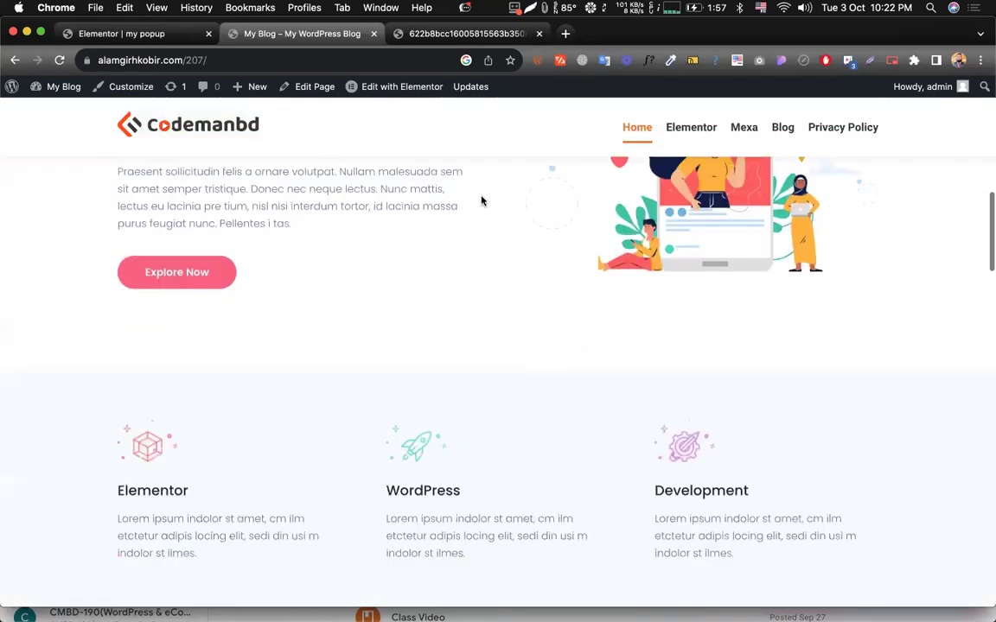
- Quit the RoboForm utility running in the background
click(529, 12)
click(555, 77)
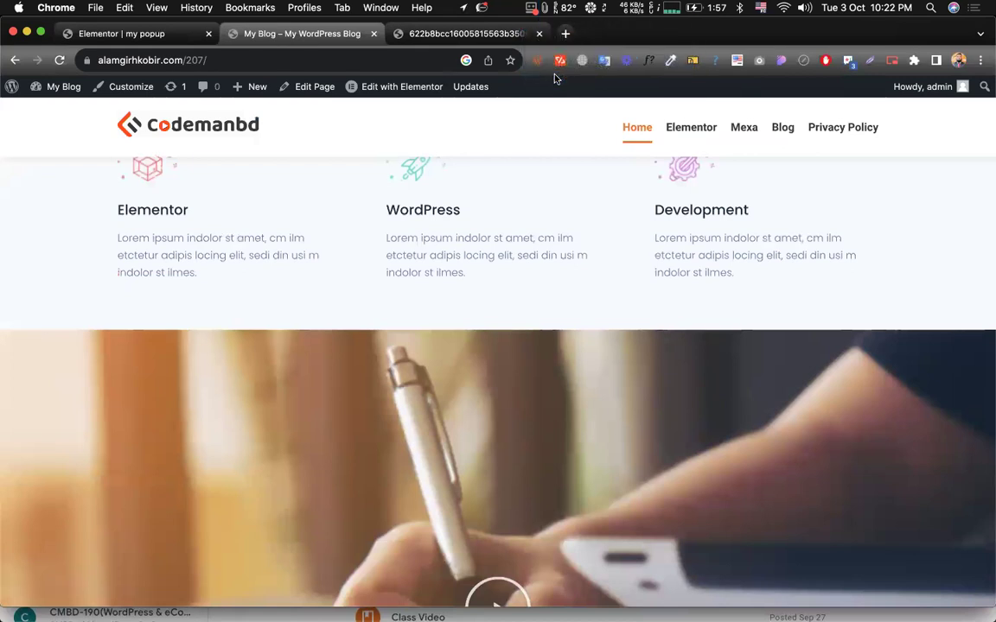
click(532, 10)
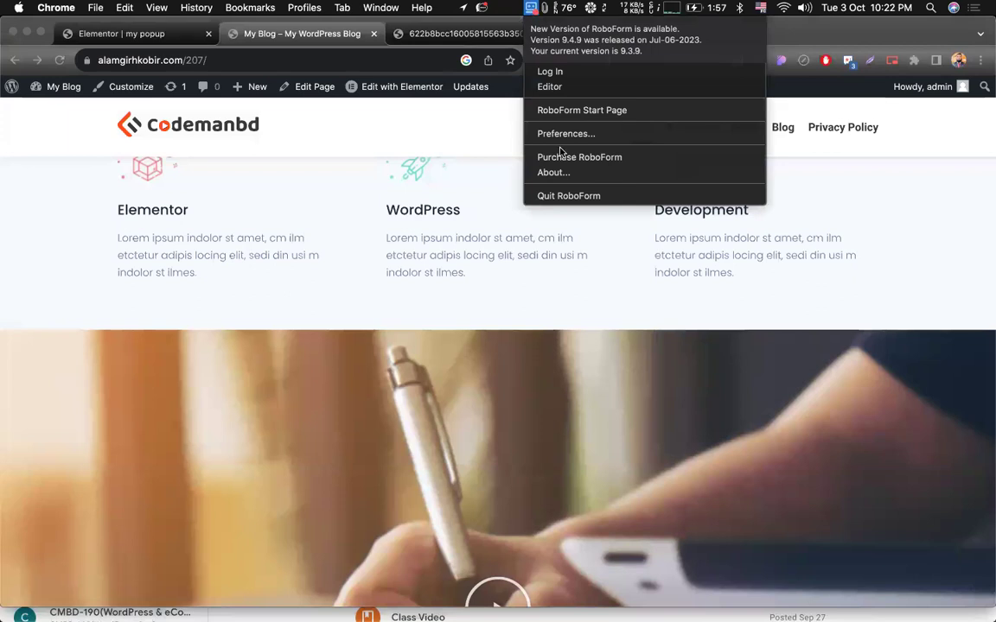
click(558, 196)
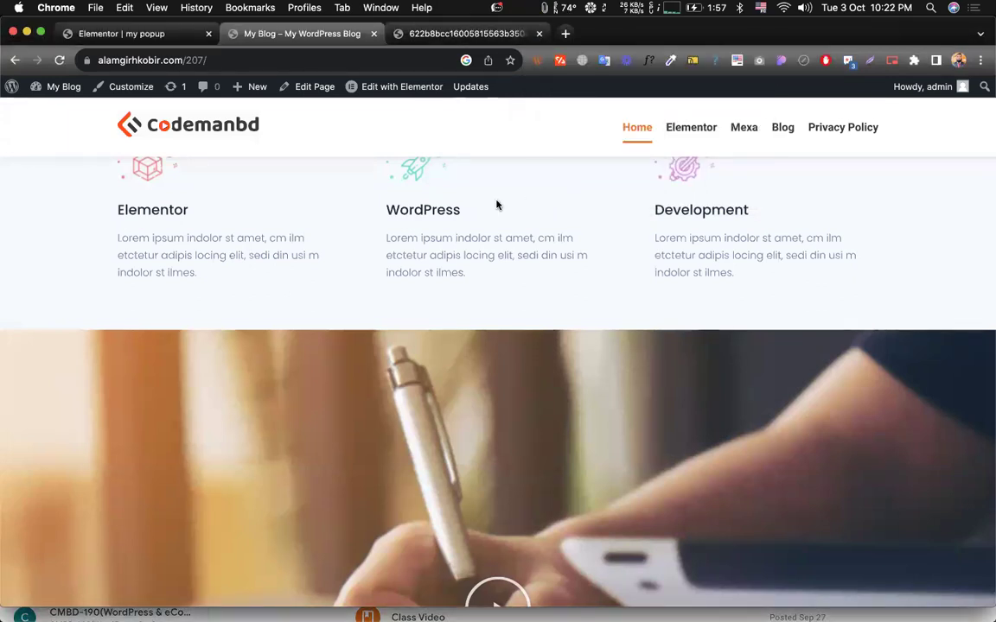
- Keep the On Scroll trigger at Down within 50%, save and close the publish settings, and return to the live home page
click(148, 39)
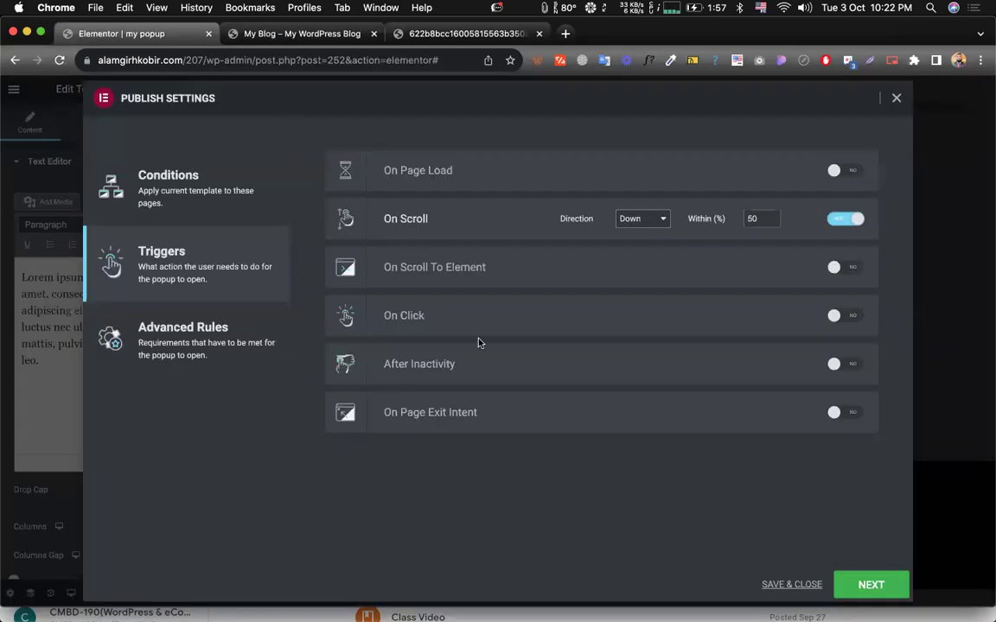
click(656, 223)
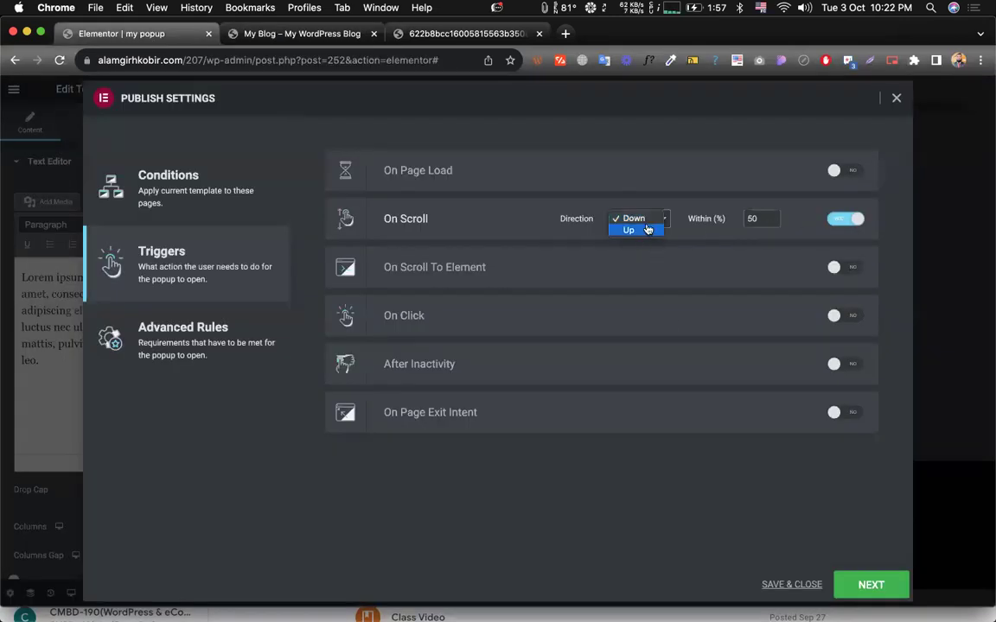
click(657, 226)
text(35)
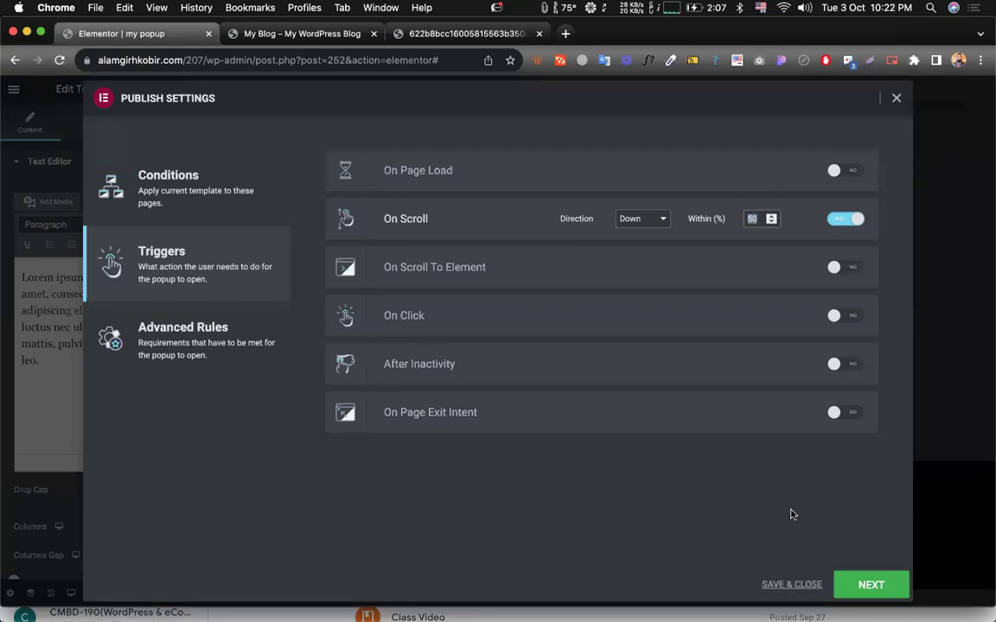
click(789, 584)
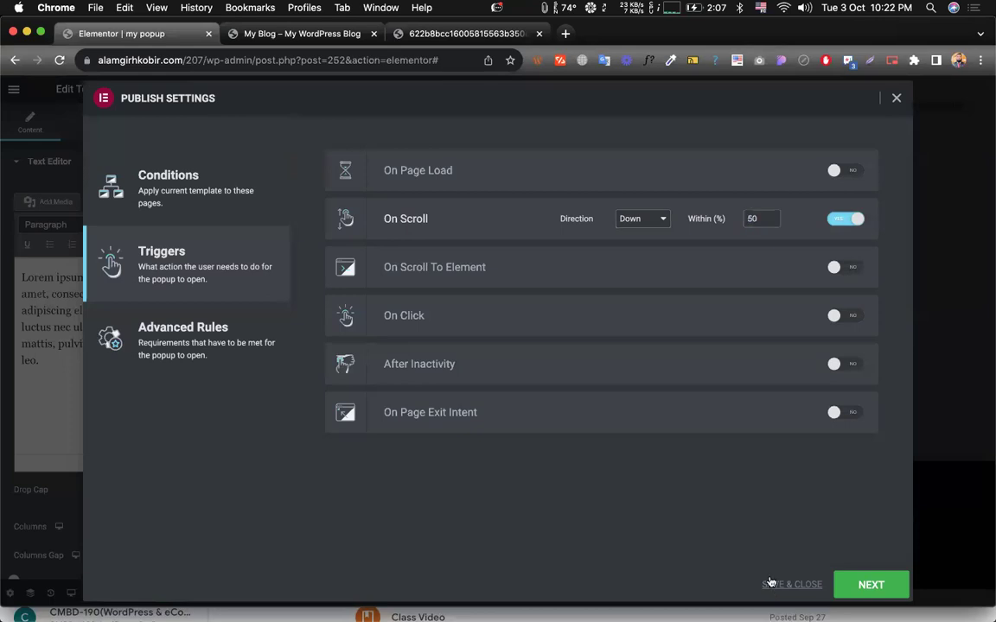
click(246, 33)
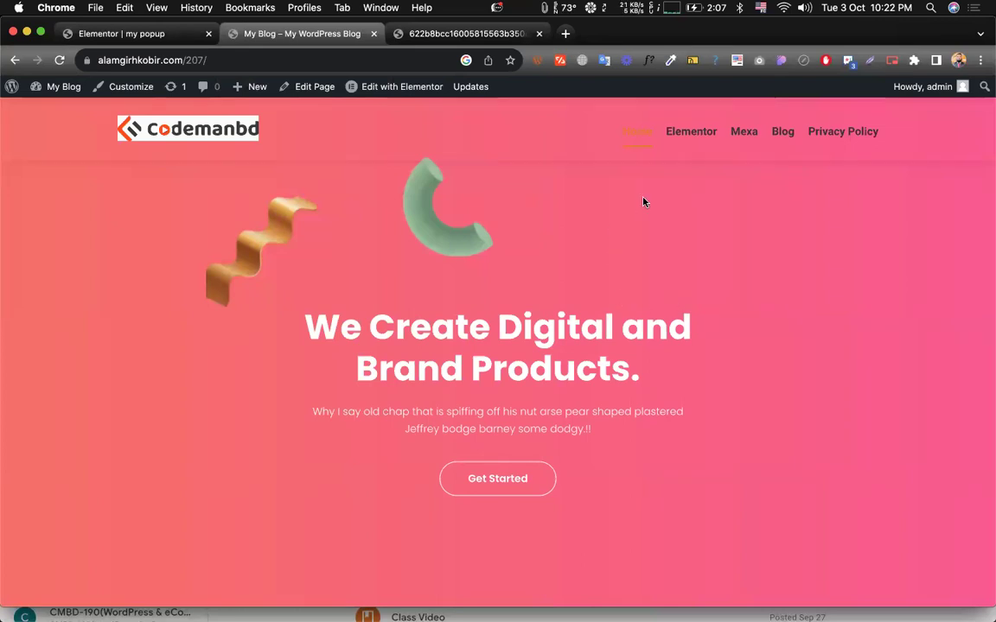
- Scroll down the live home page past its halfway point to test the popup's On Scroll trigger
scroll(724, 327, down, 10)
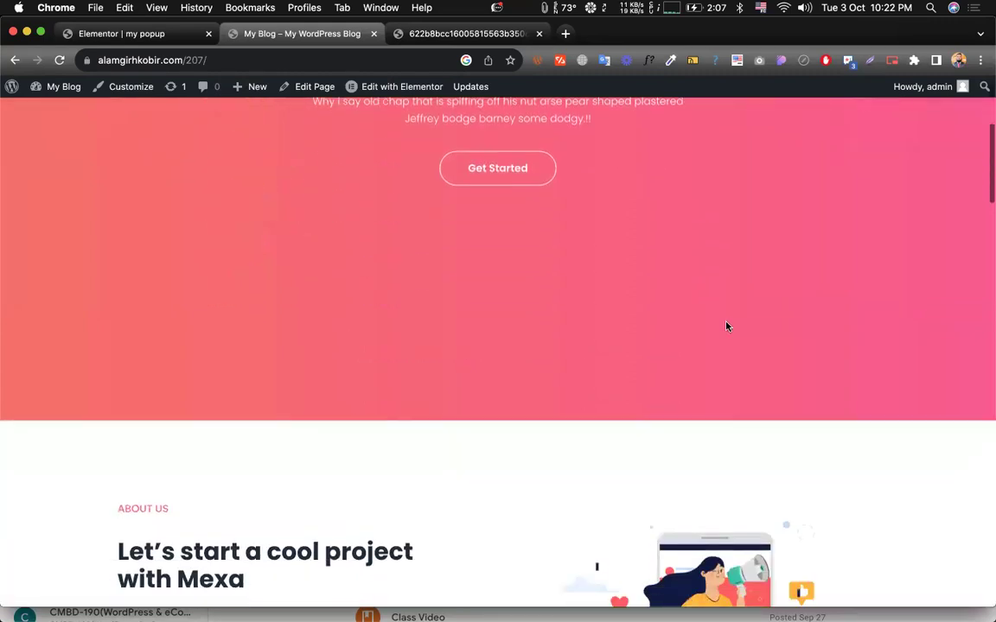
scroll(726, 327, down, 8)
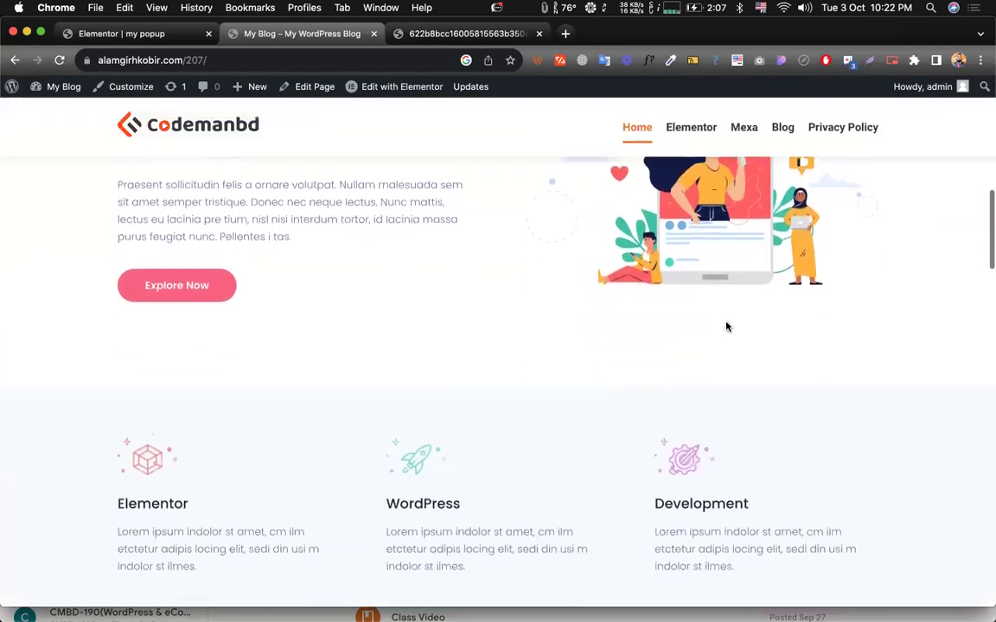
scroll(726, 327, down, 8)
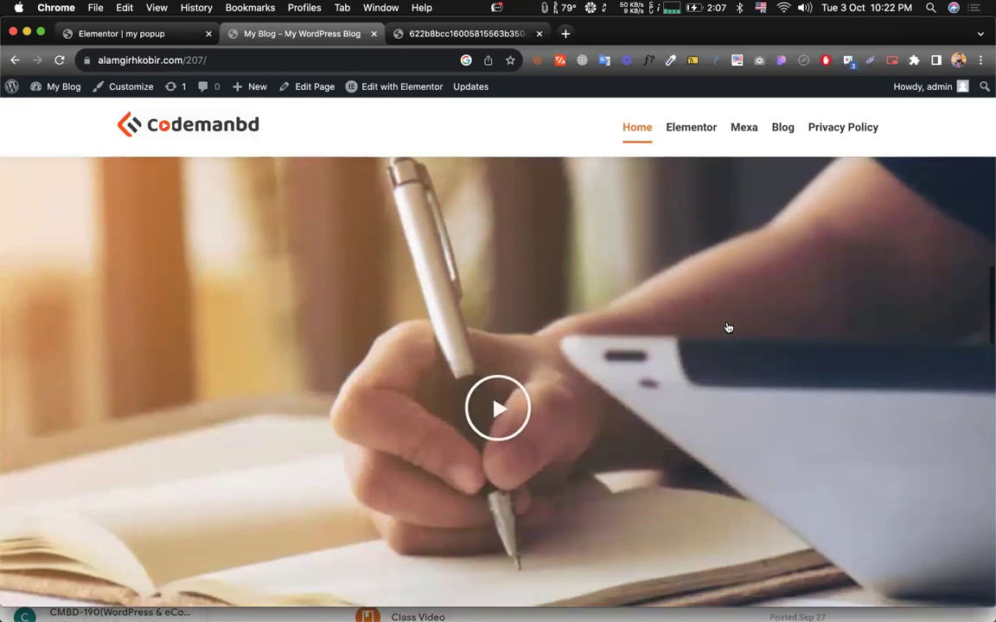
scroll(728, 328, down, 5)
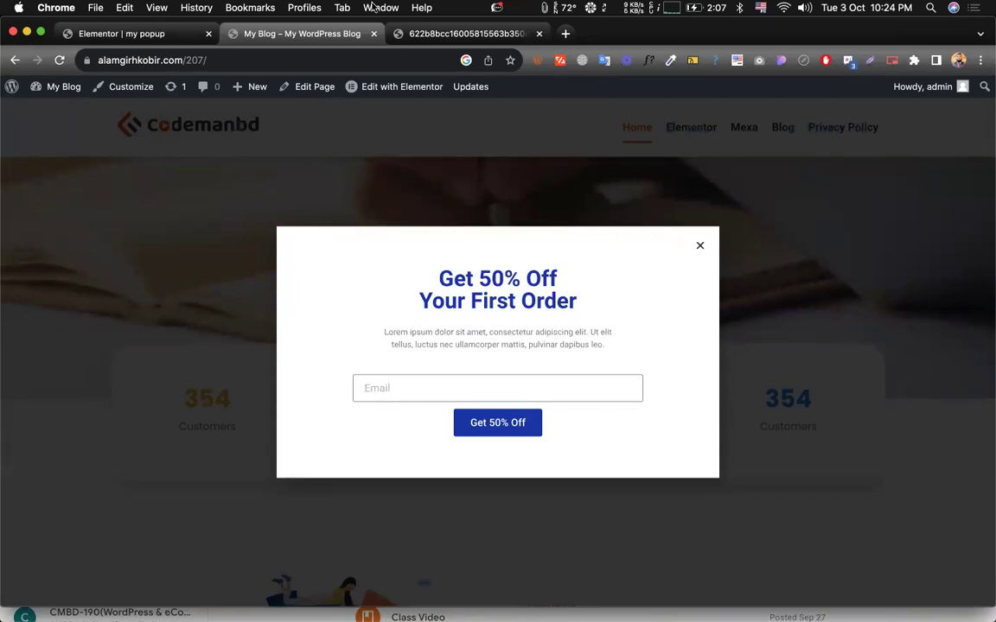
- Reopen the popup's trigger settings, disable On Scroll and enable On Scroll To Element
click(110, 34)
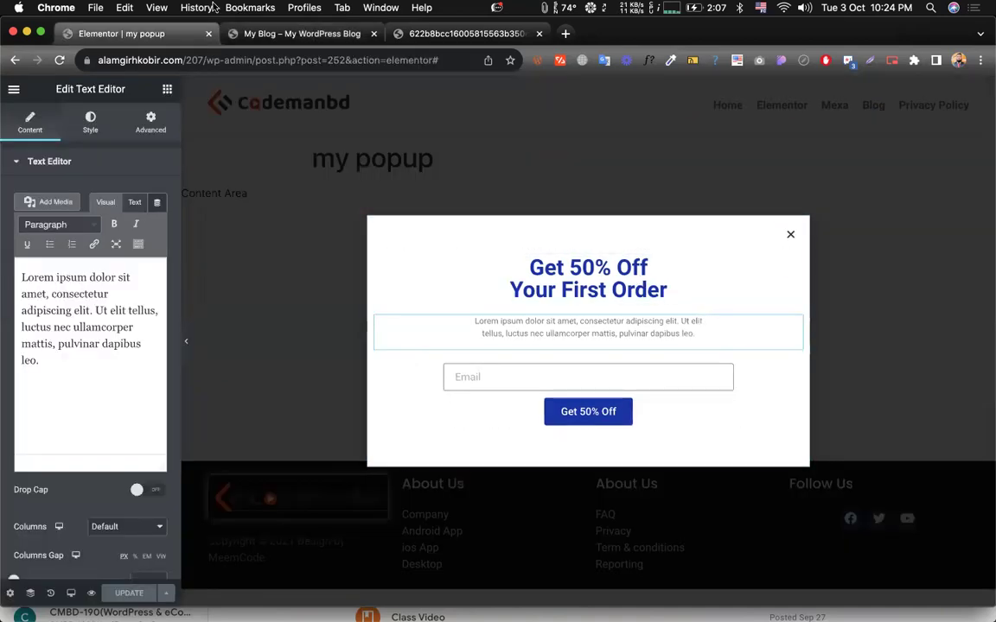
click(166, 593)
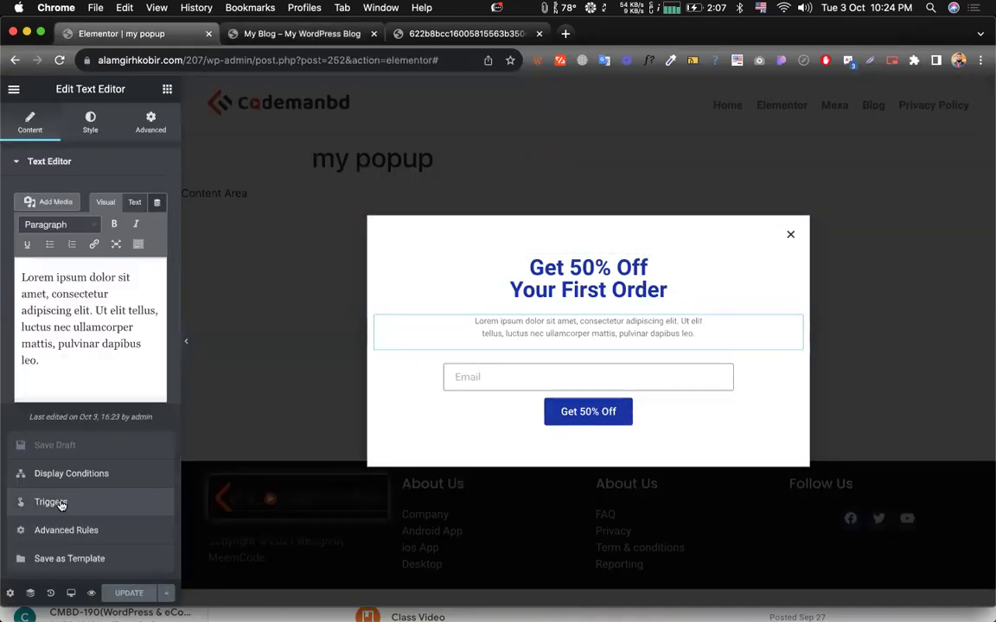
click(53, 502)
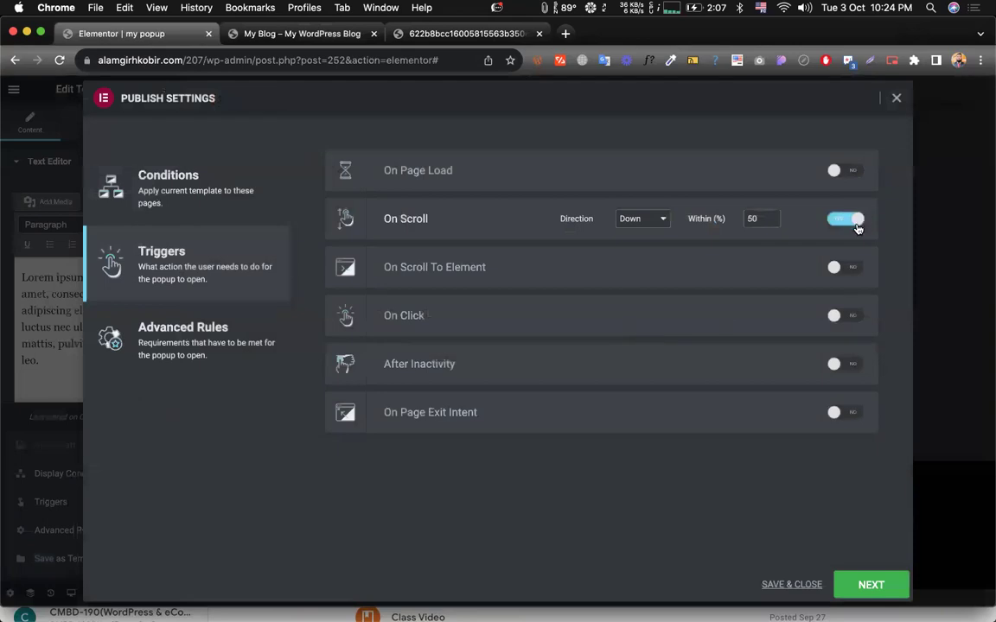
click(855, 220)
click(854, 270)
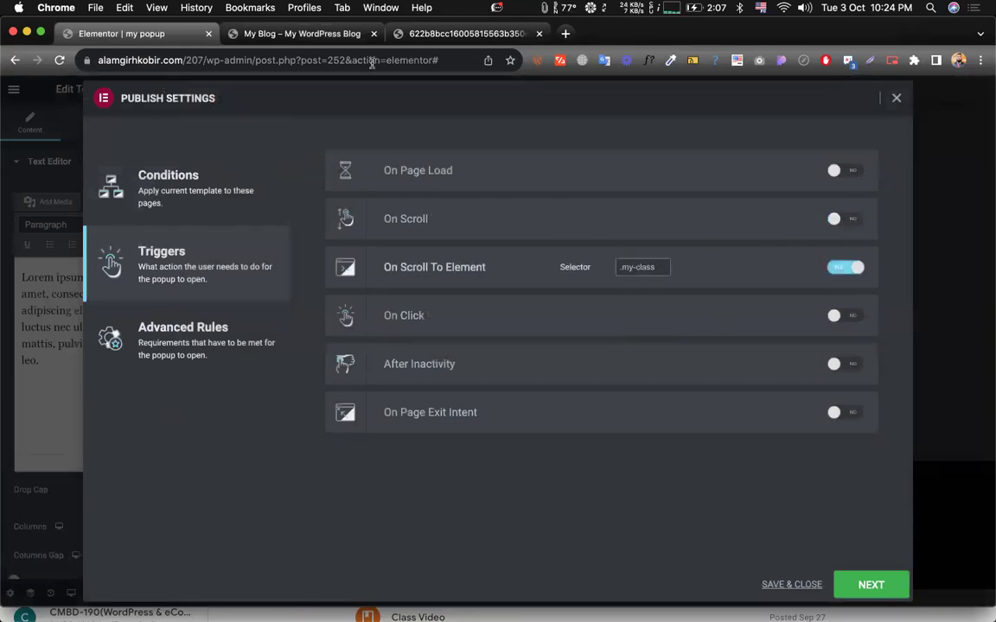
- Open the home page in Elementor, give the "Take a look Nice Portfolio" section the CSS class open-my-popup, and copy that class name
click(327, 34)
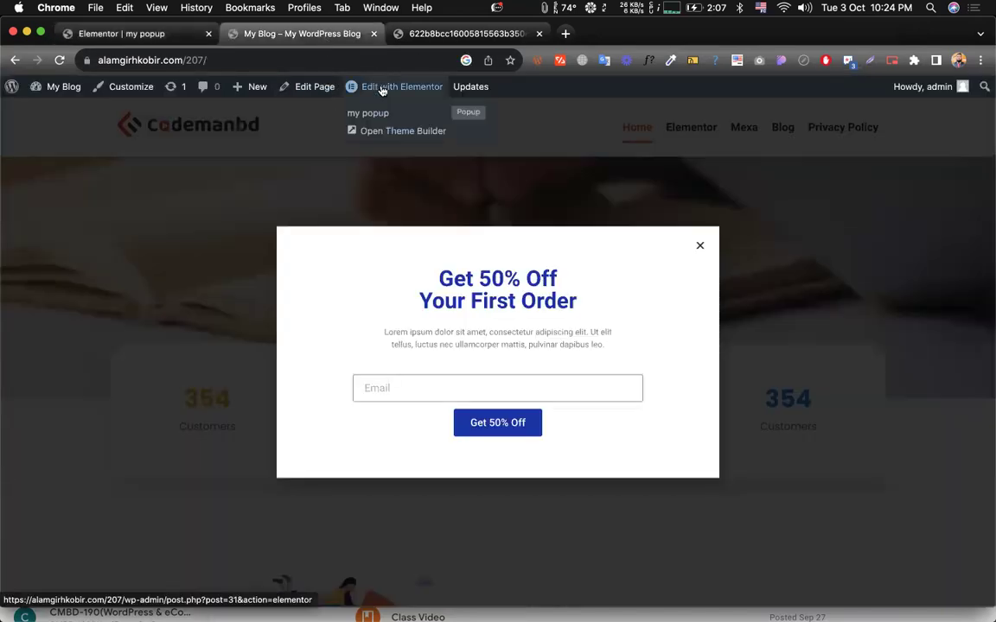
click(383, 90)
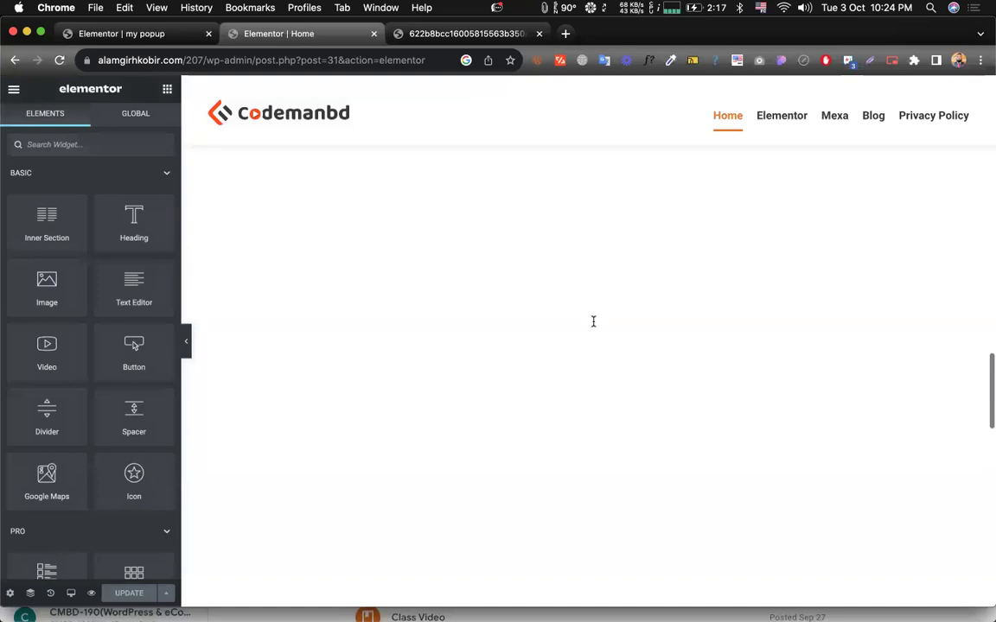
scroll(593, 325, down, 3)
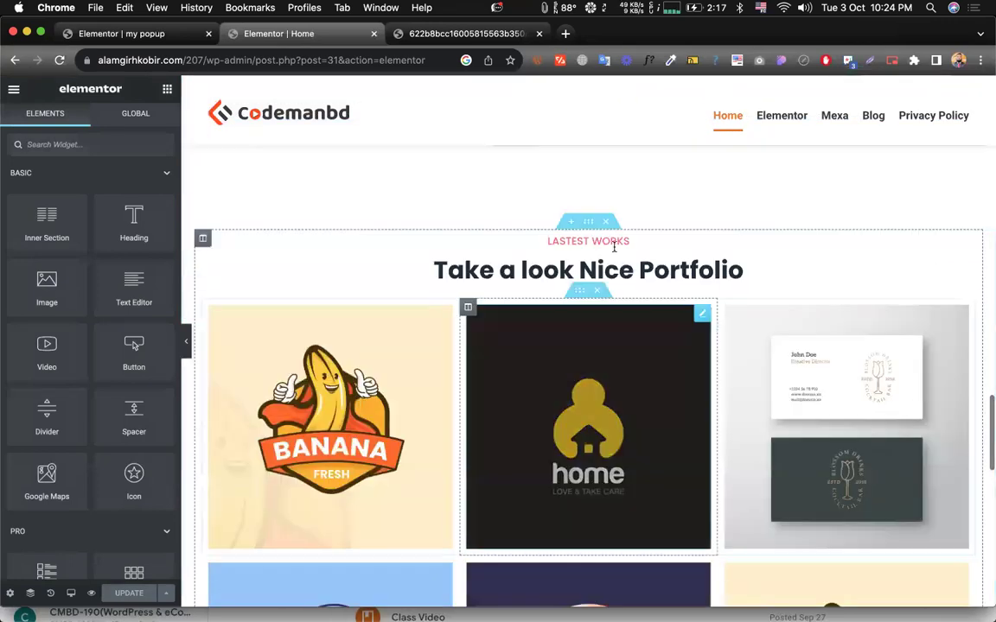
click(588, 223)
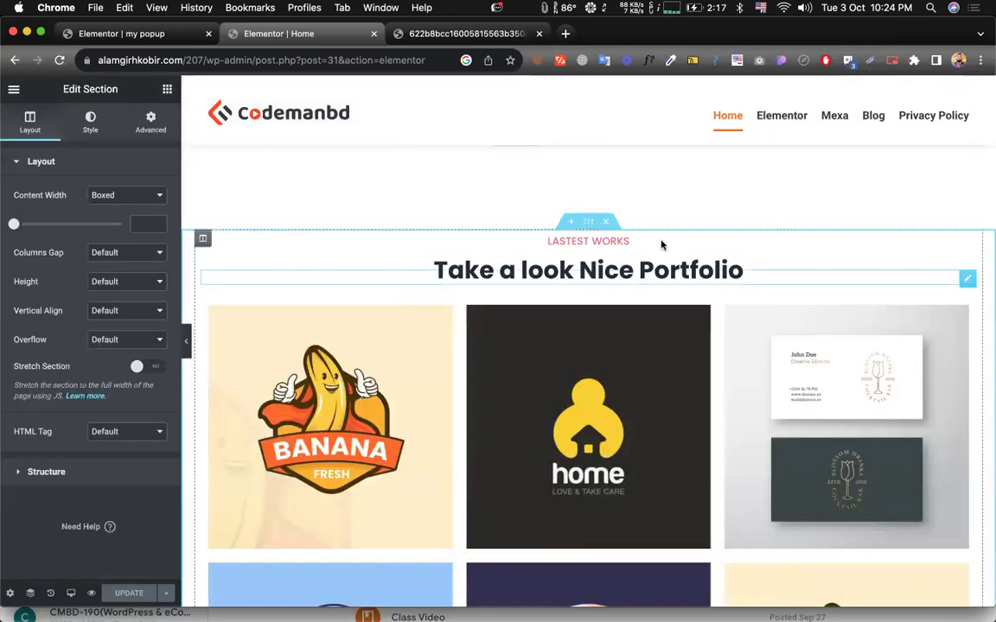
click(151, 122)
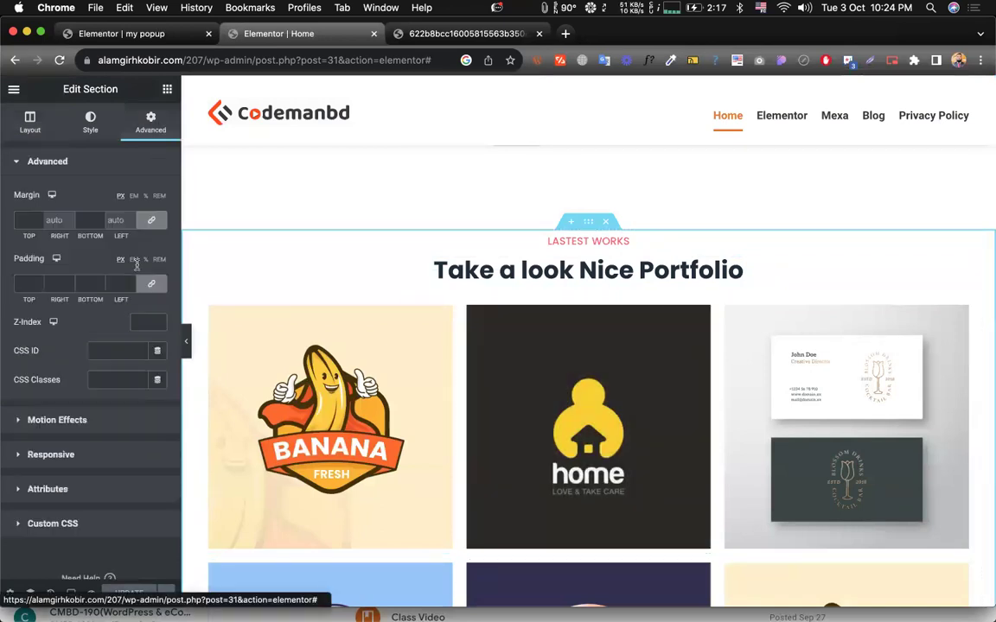
click(105, 382)
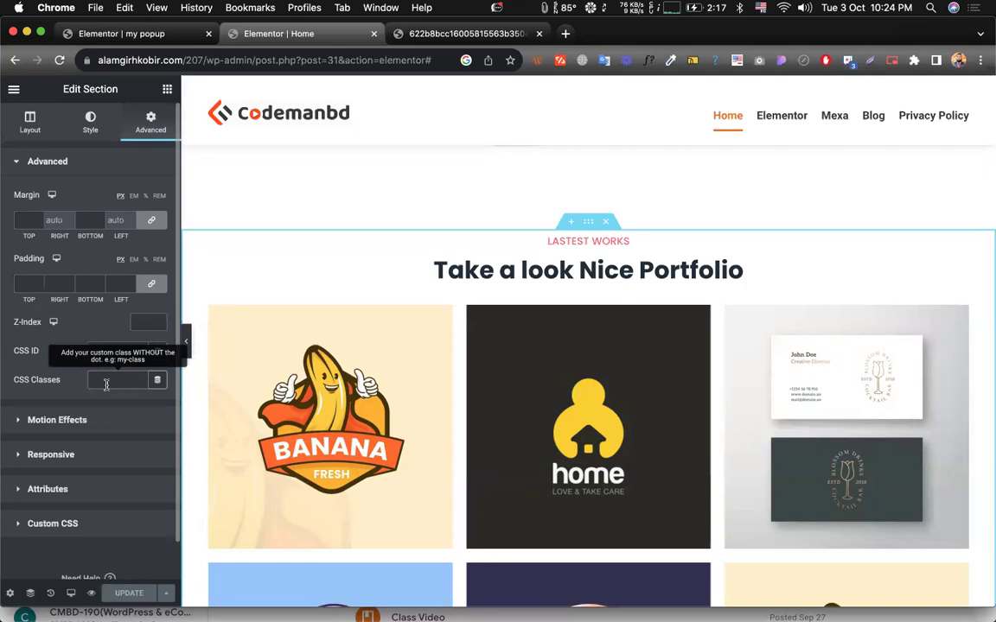
text(ope)
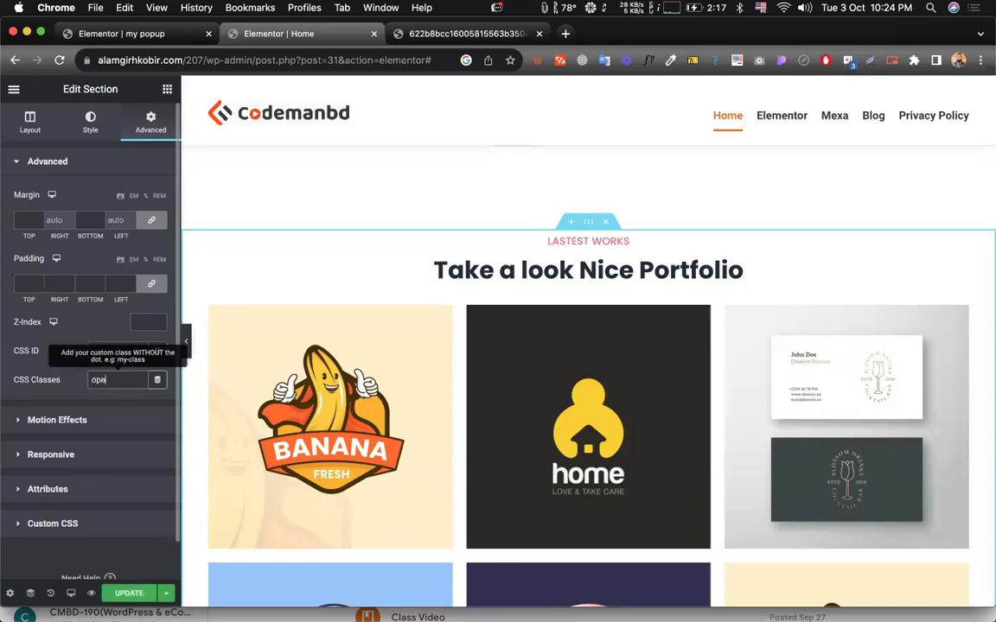
text(n-my-popup)
triple_click(121, 381)
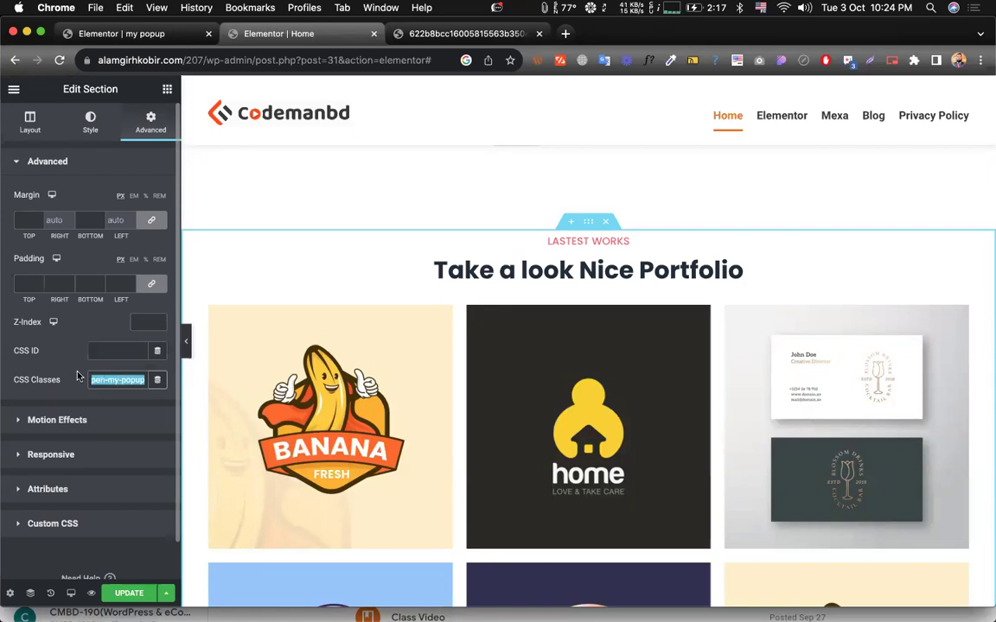
- Update the home page with the new section class and open its live view
click(130, 595)
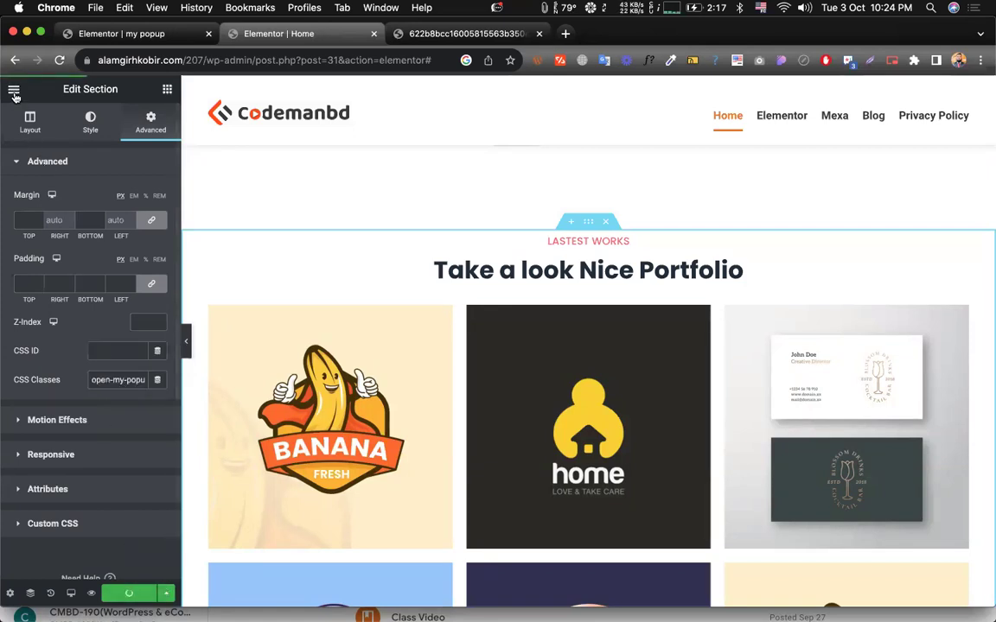
click(14, 89)
click(57, 301)
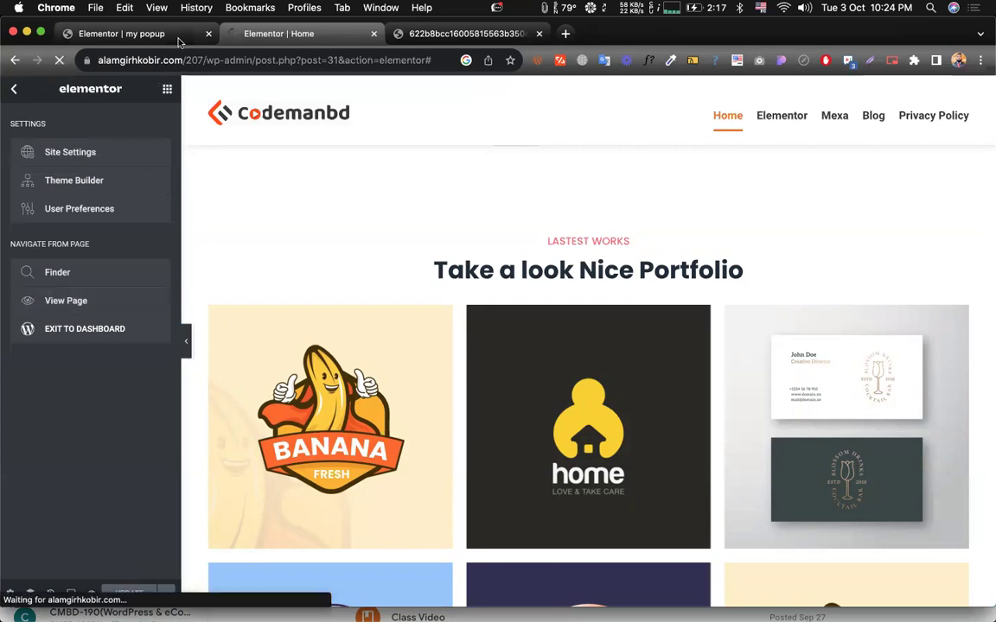
- Set the popup's On Scroll To Element selector to .open-my-popup, then save and close the publish settings
click(129, 34)
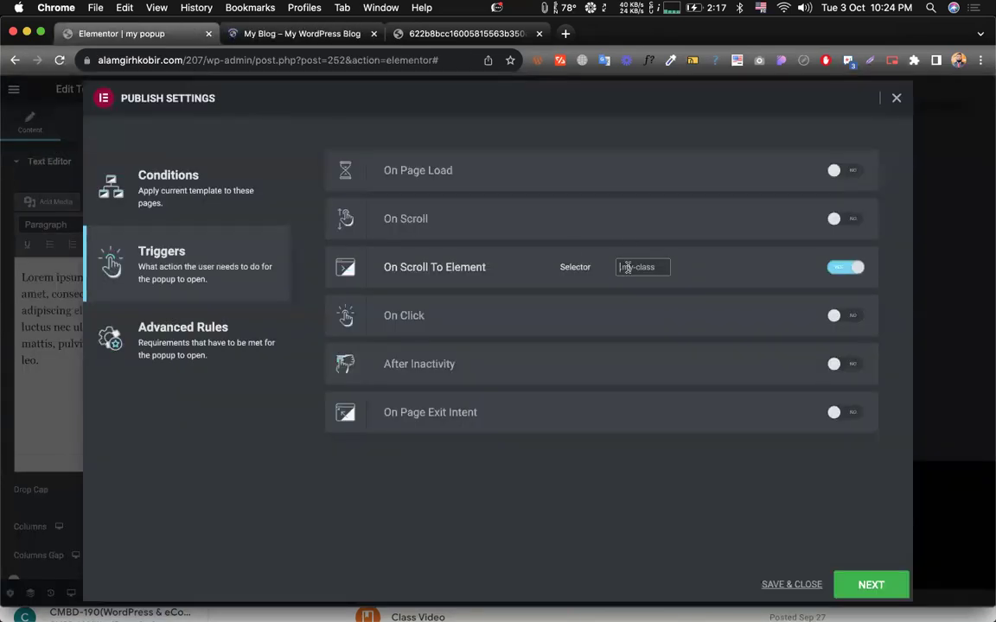
key(super+v)
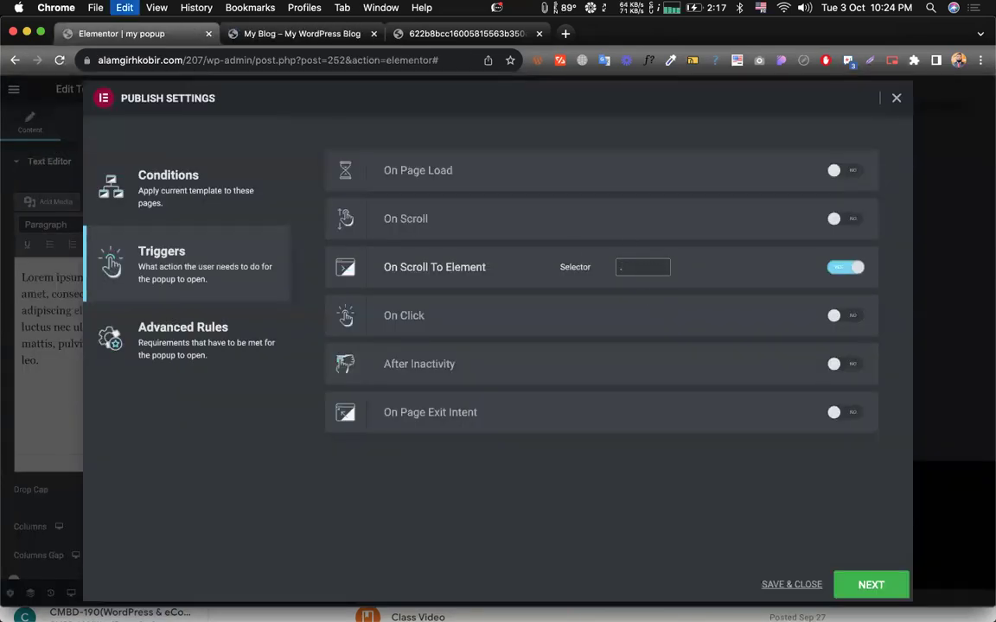
click(811, 583)
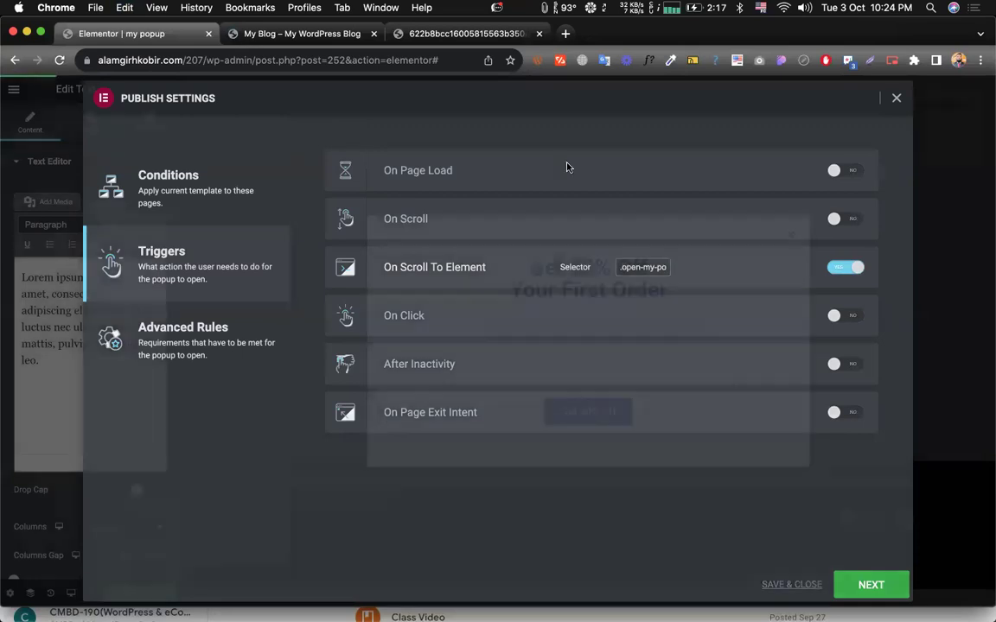
- Reload the live home page and scroll down to the portfolio section to test the On Scroll To Element trigger
click(259, 36)
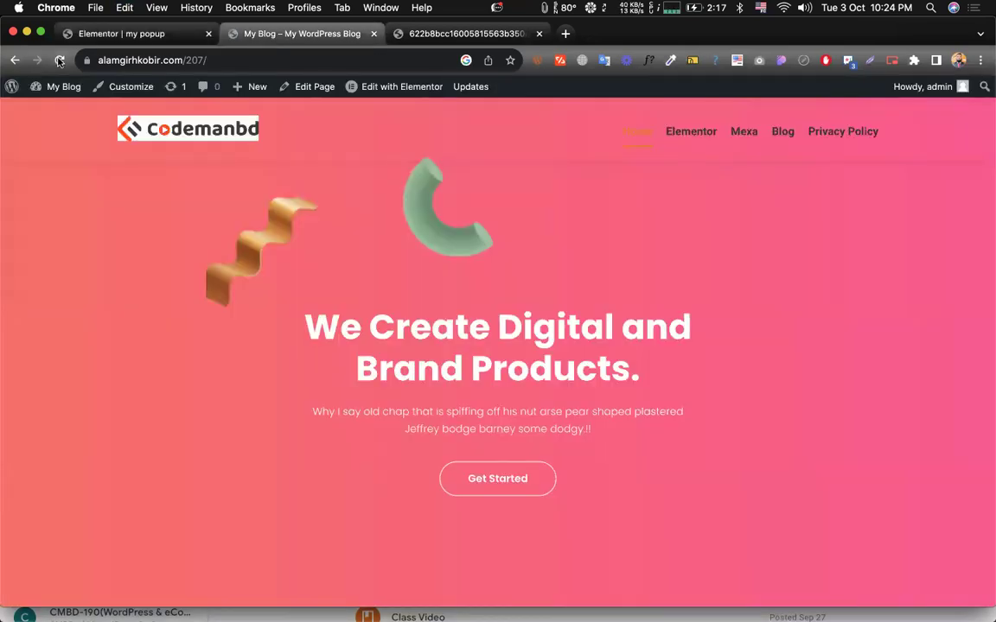
click(59, 60)
scroll(485, 341, down, 6)
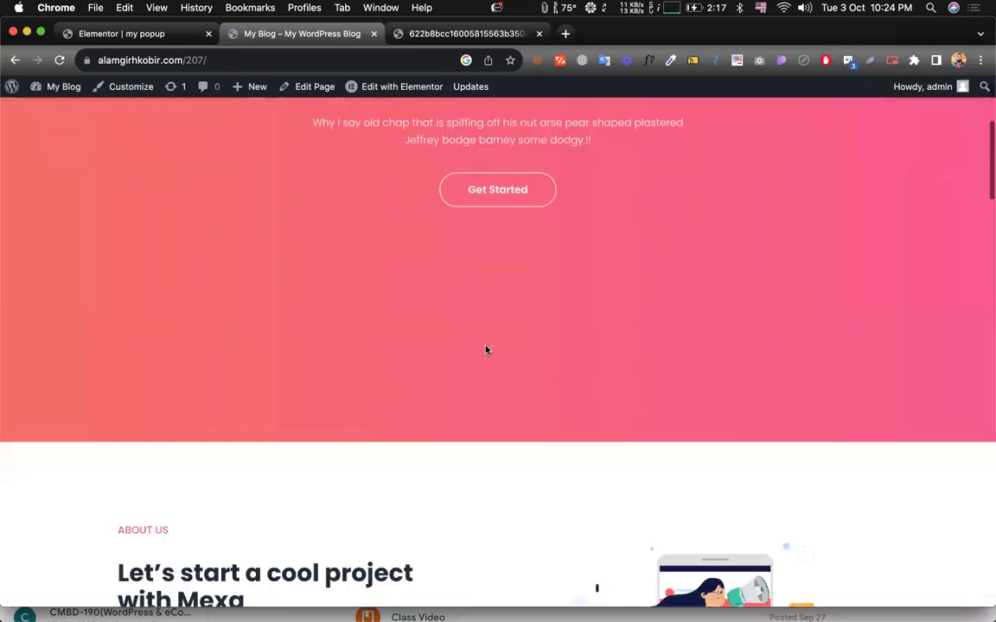
scroll(484, 350, down, 10)
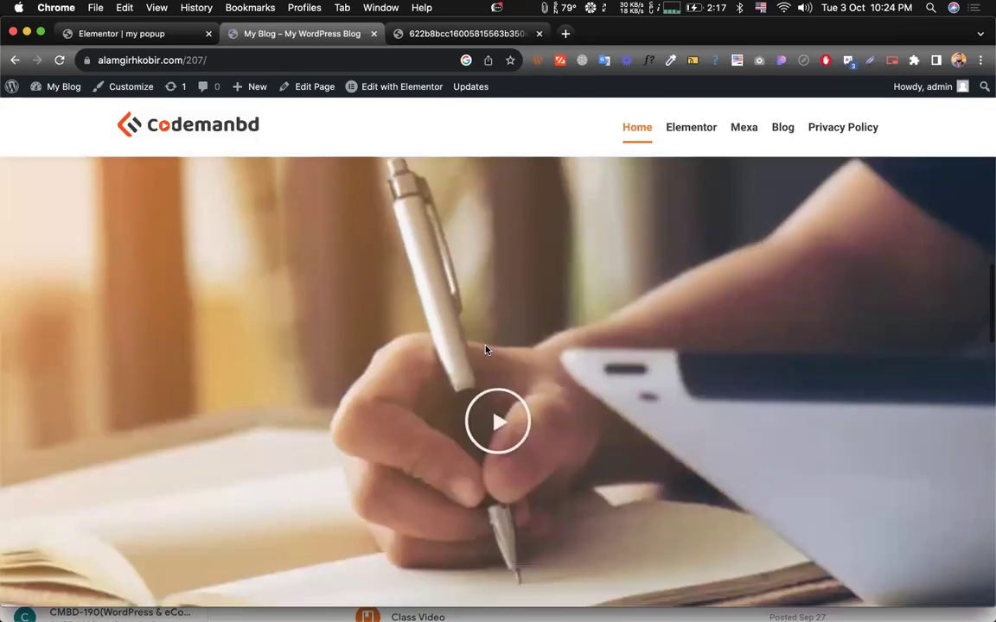
scroll(485, 350, down, 6)
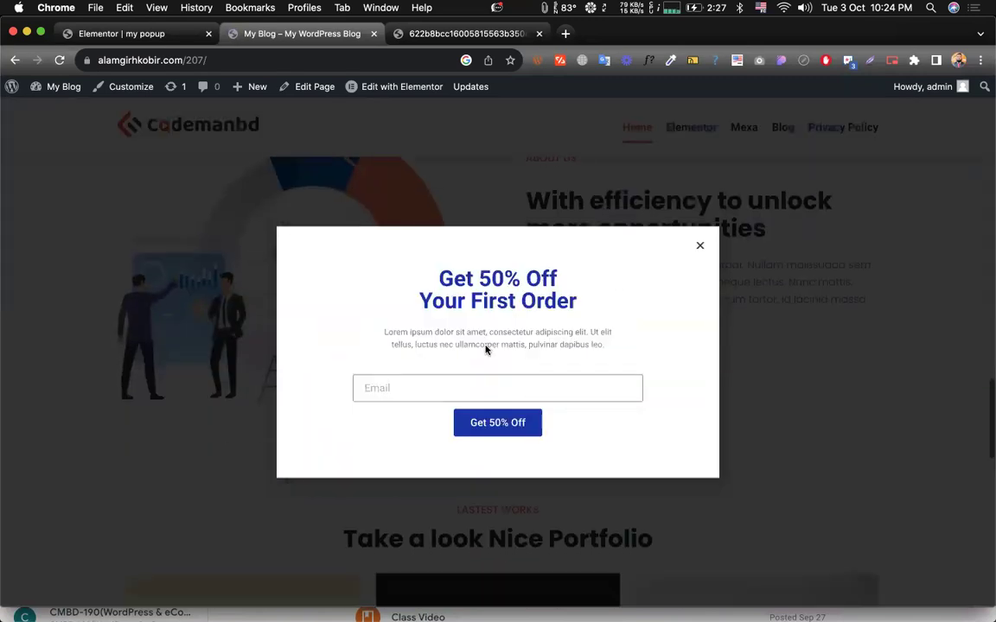
scroll(486, 349, down, 2)
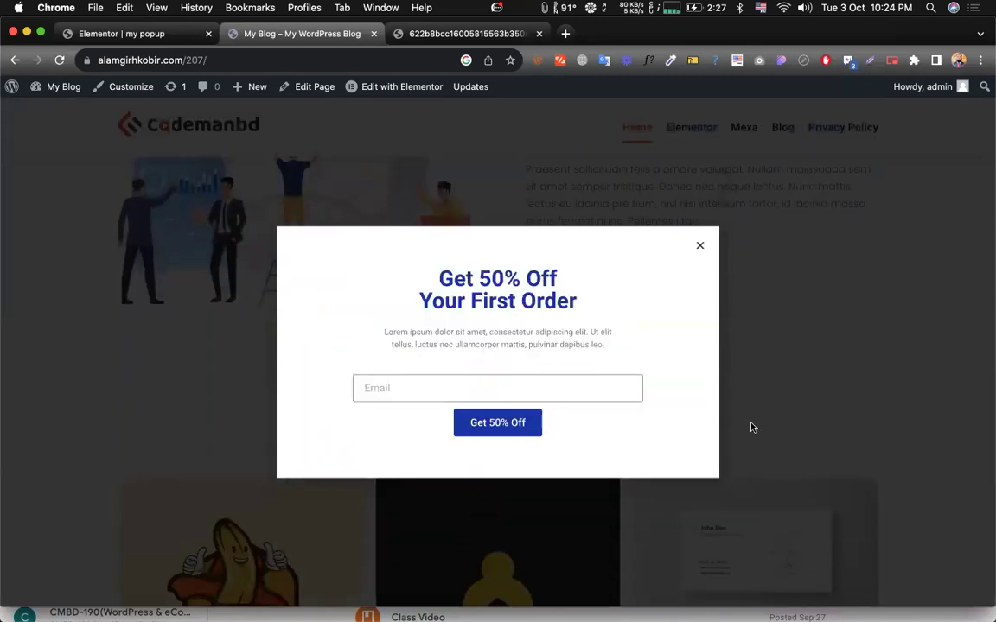
scroll(776, 446, down, 5)
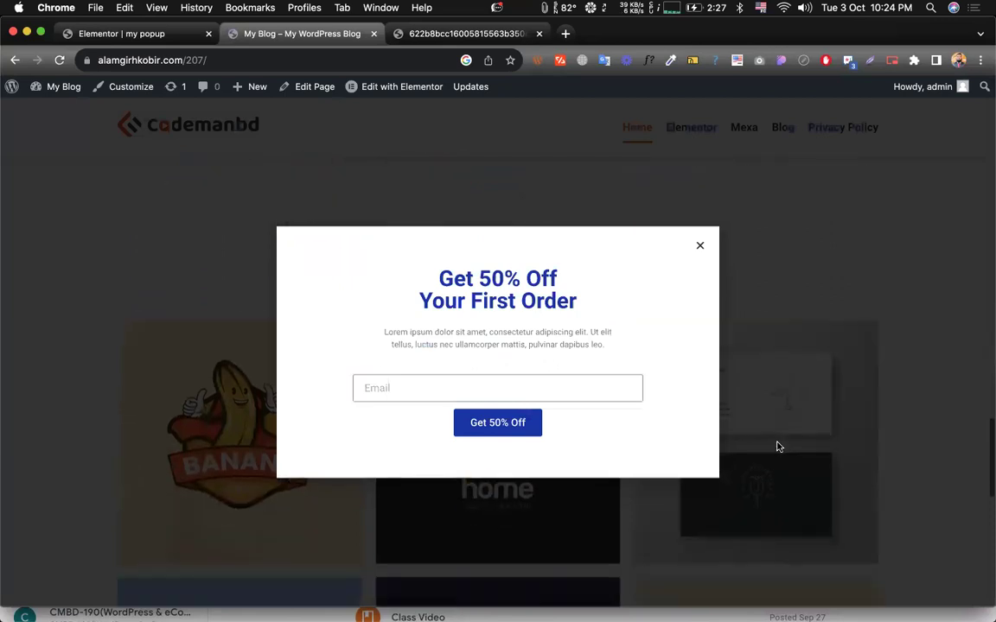
scroll(776, 444, up, 3)
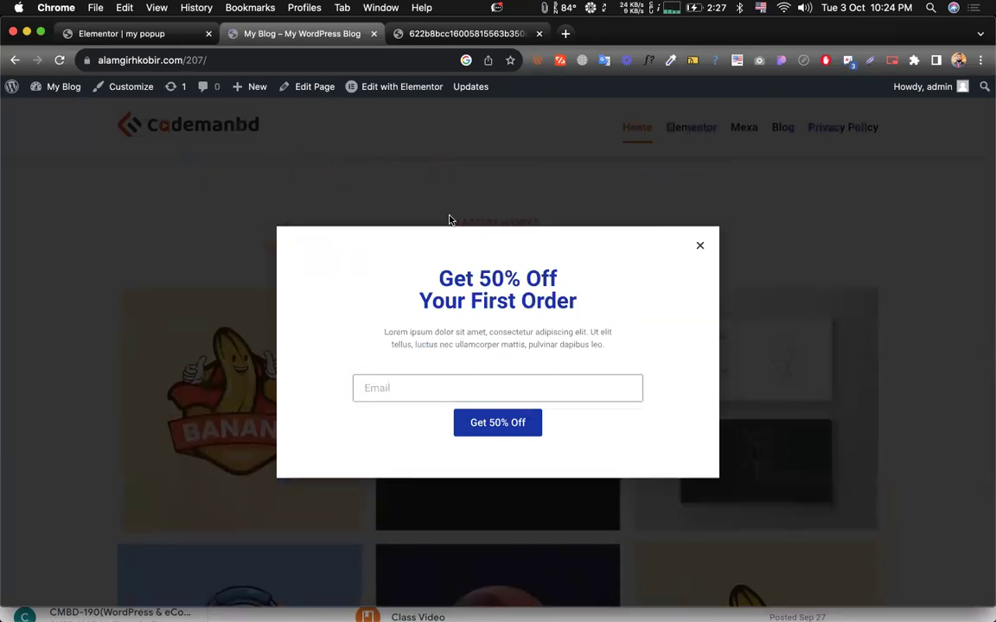
- Reopen the popup's trigger settings, disable On Scroll To Element and enable On Click
click(144, 35)
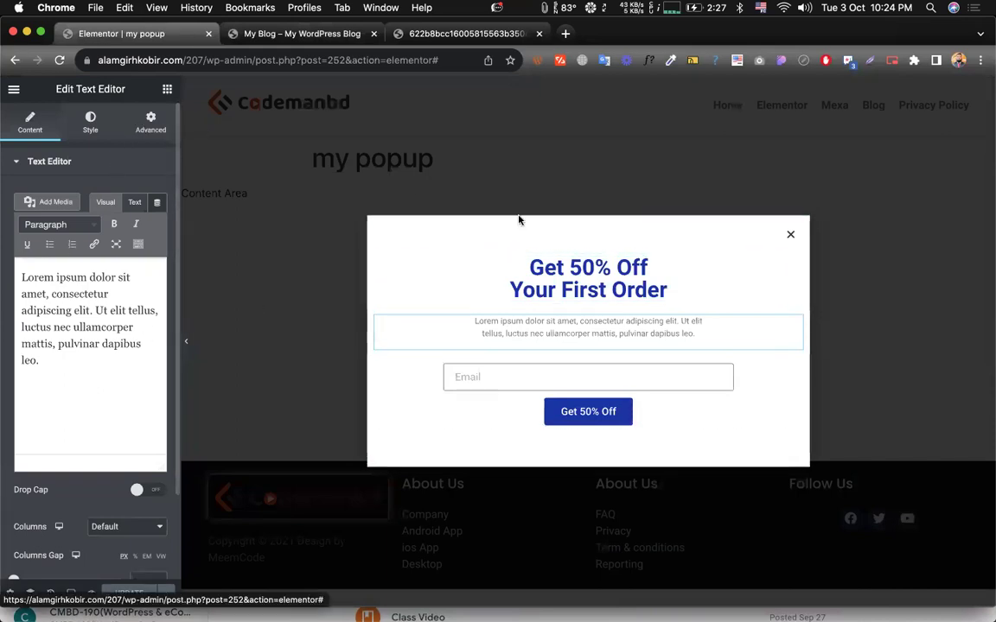
click(164, 594)
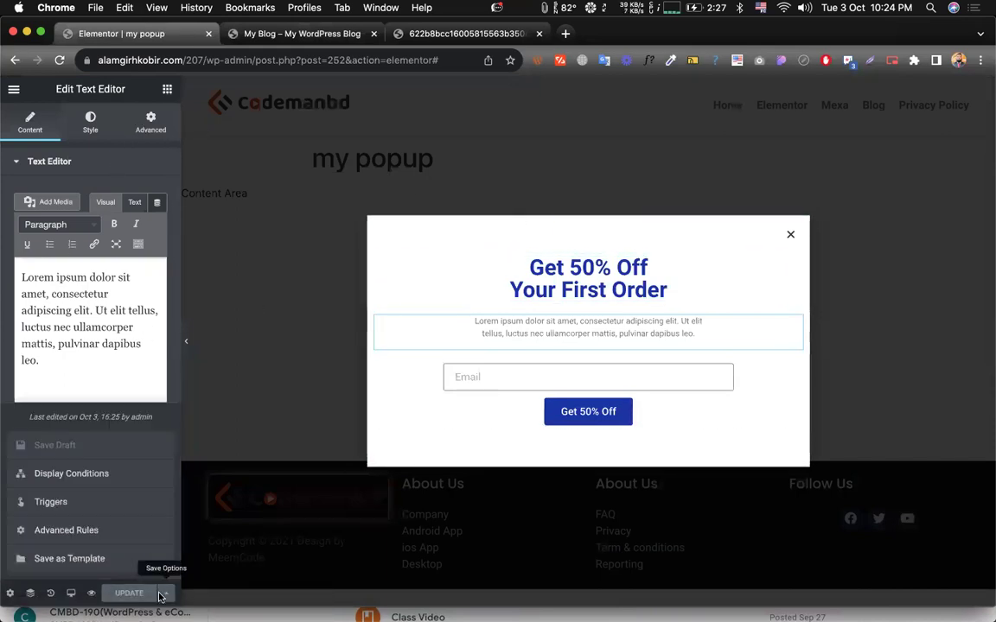
click(51, 502)
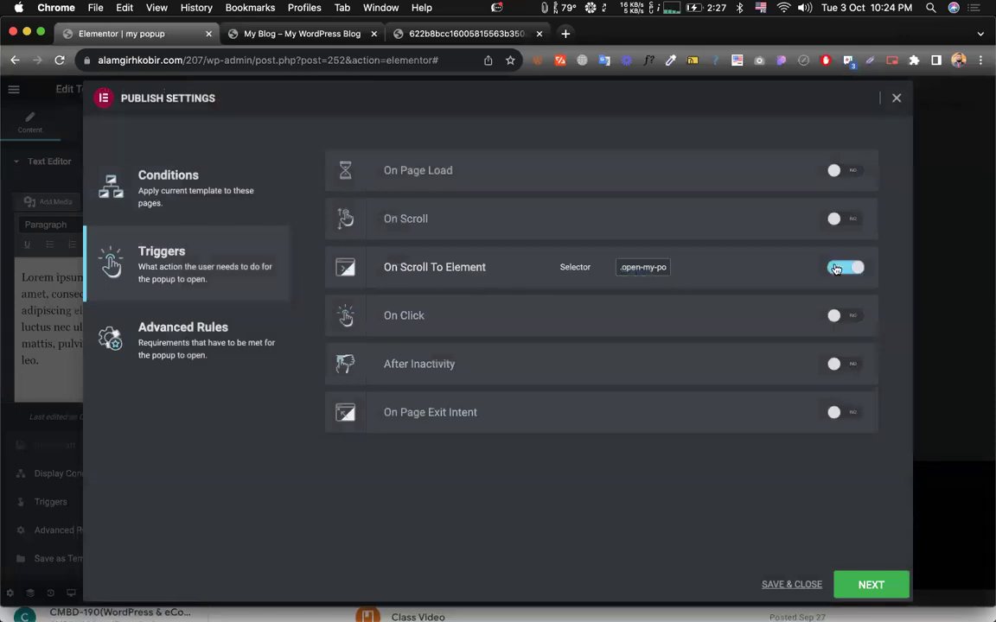
click(836, 269)
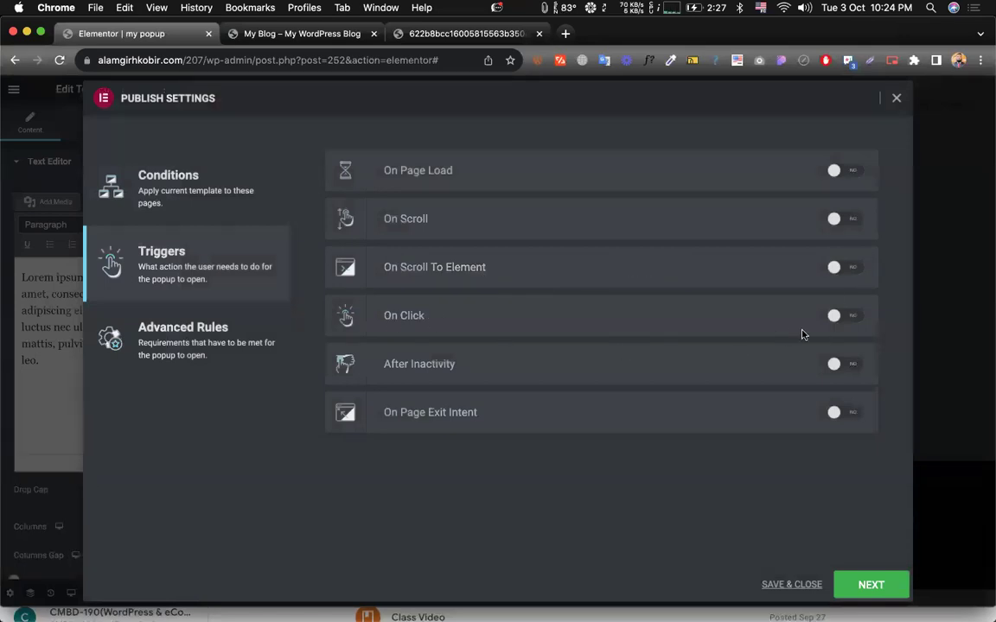
click(837, 316)
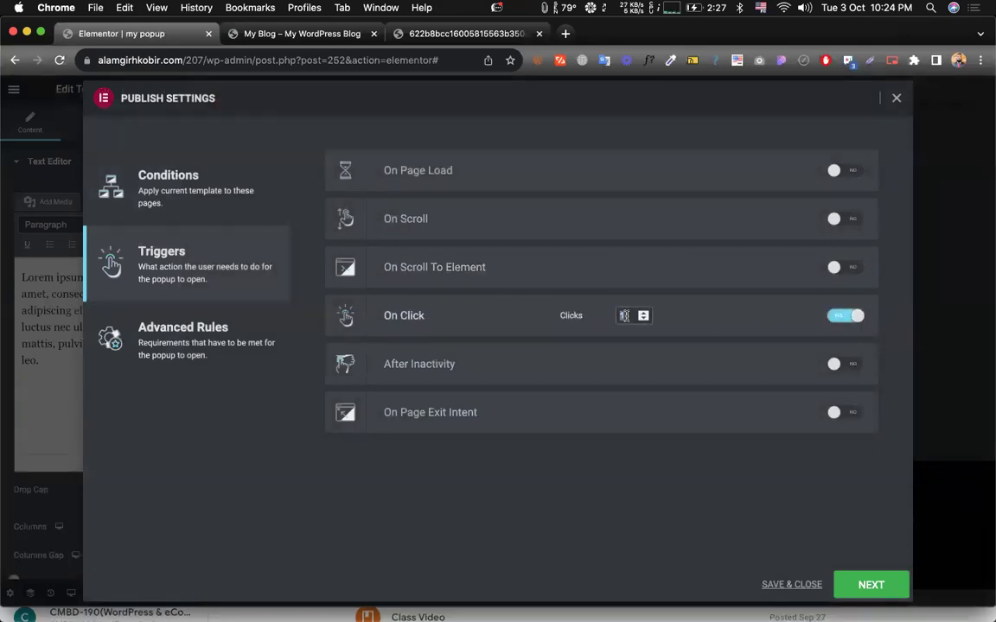
- Set the On Click trigger to 3 clicks, save and close the publish settings, and return to the live home page
double_click(629, 317)
text(3)
click(775, 582)
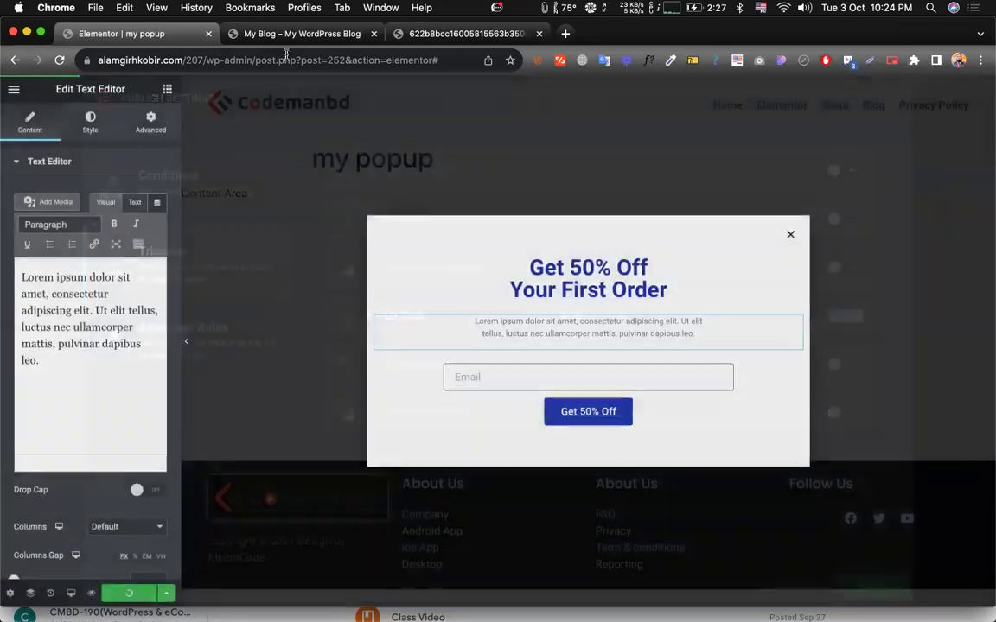
click(273, 40)
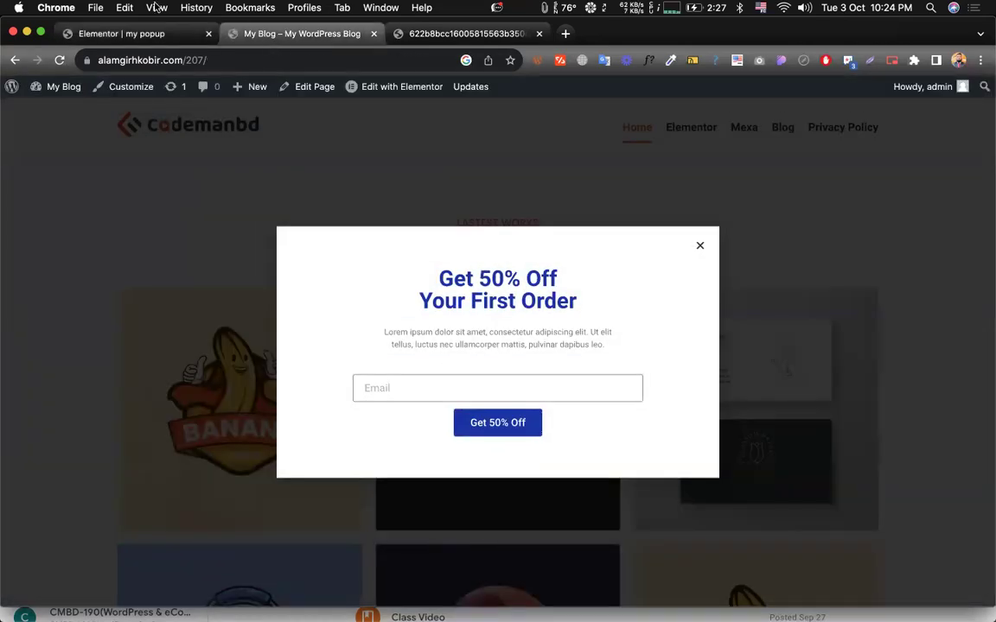
- Reload the live home page and follow the Explore Now and Elementor links, returning from the Elementor page, to test the On Click trigger
click(59, 59)
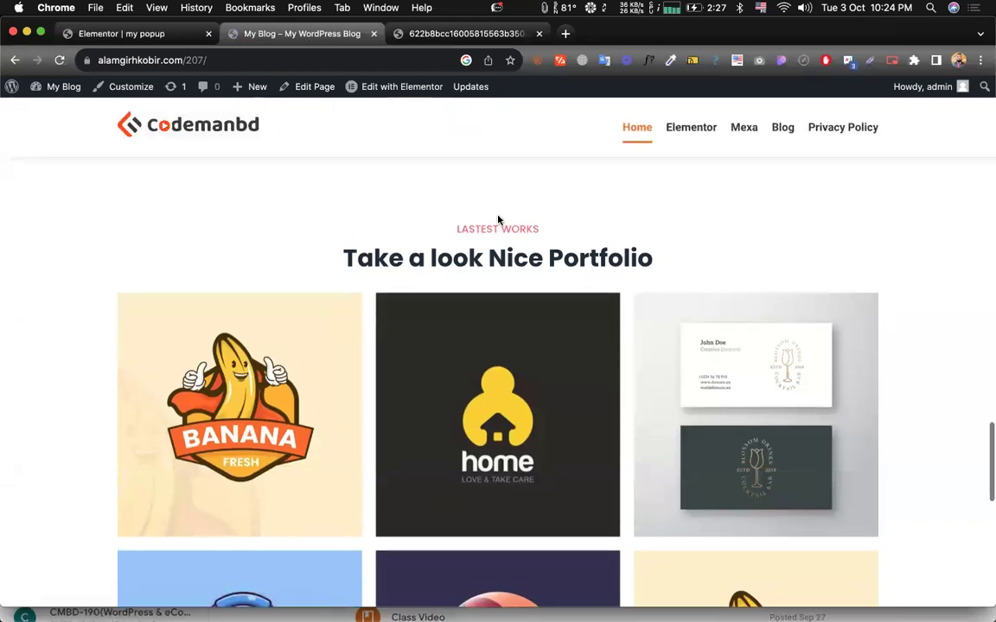
scroll(584, 237, up, 10)
scroll(584, 241, down, 5)
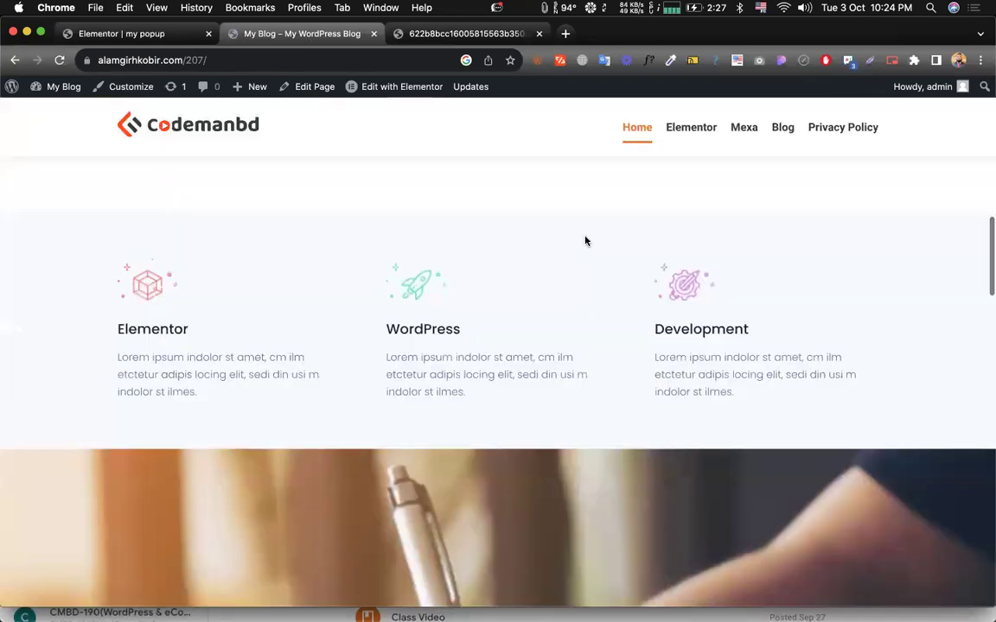
scroll(584, 241, down, 3)
scroll(726, 245, down, 10)
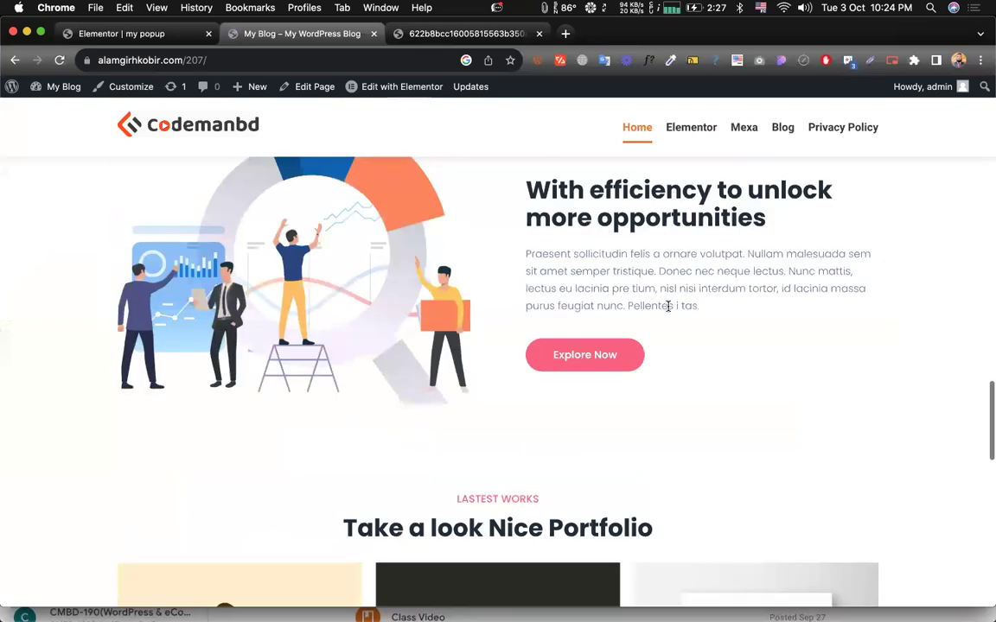
click(599, 359)
scroll(596, 360, down, 3)
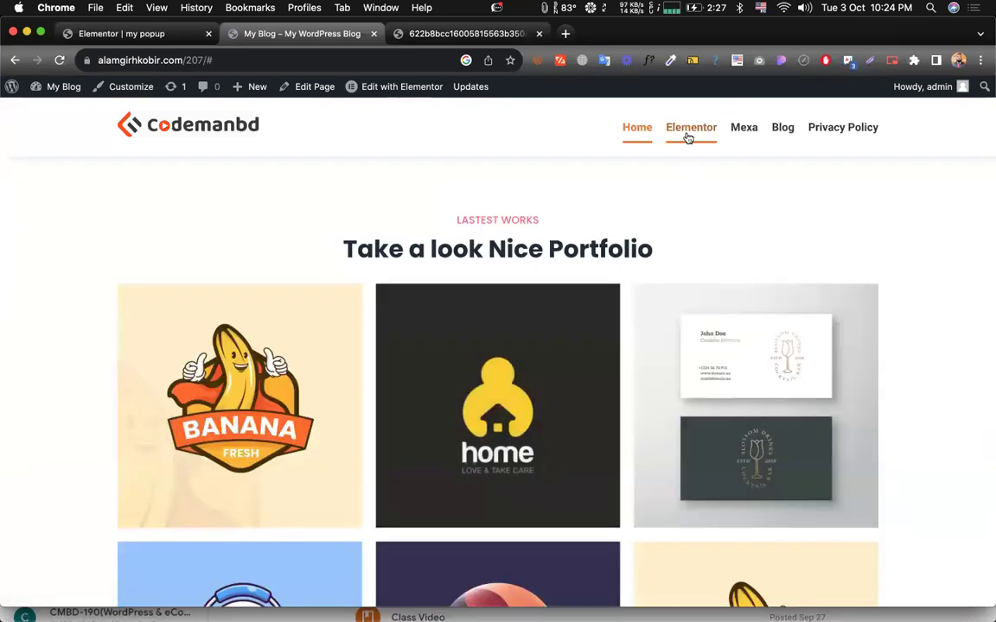
click(688, 137)
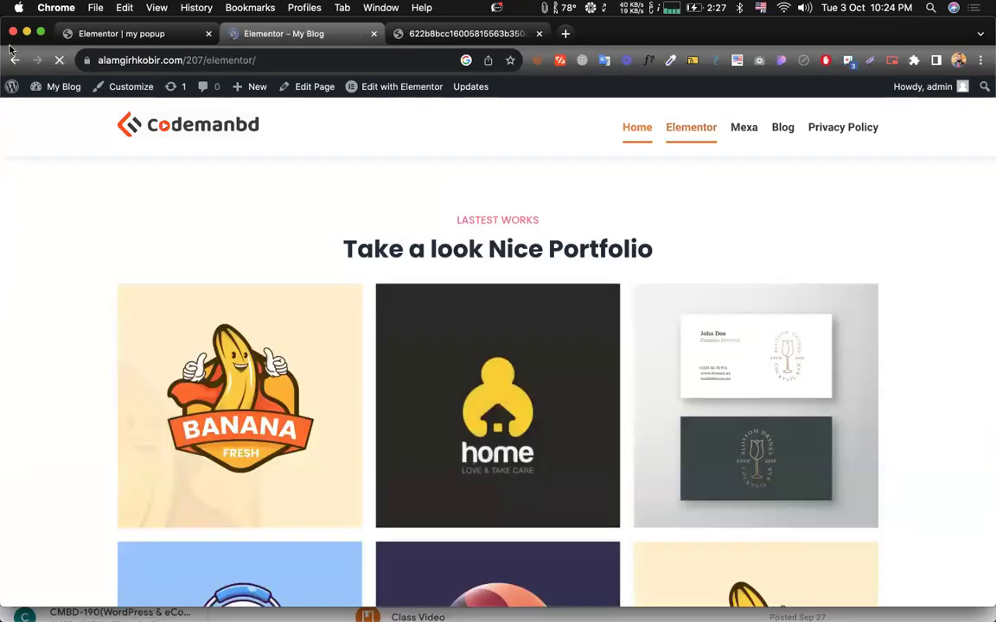
click(15, 60)
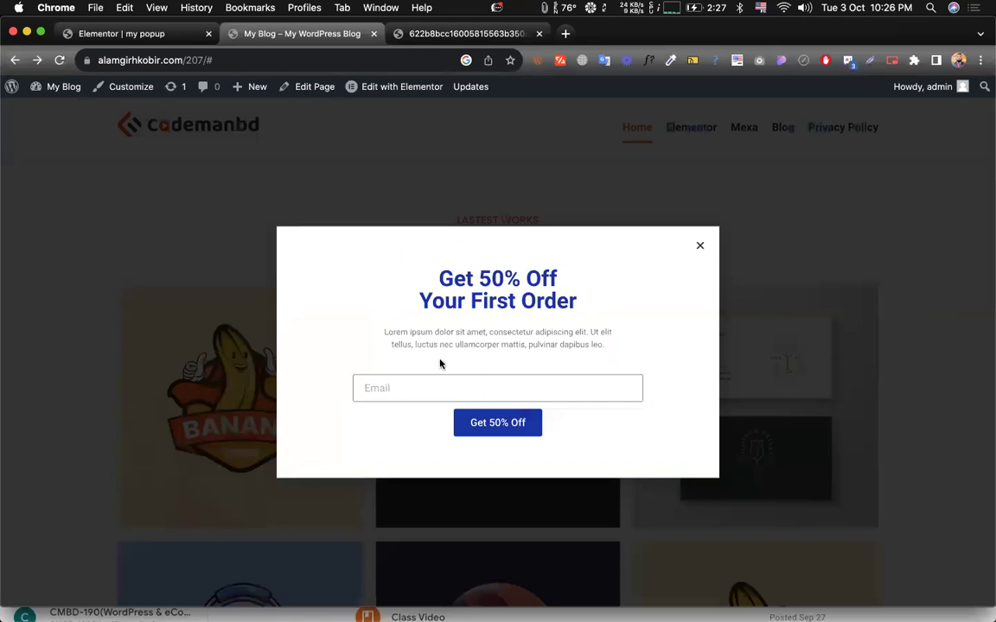
- Reopen the popup's trigger settings and disable the On Click trigger
click(145, 31)
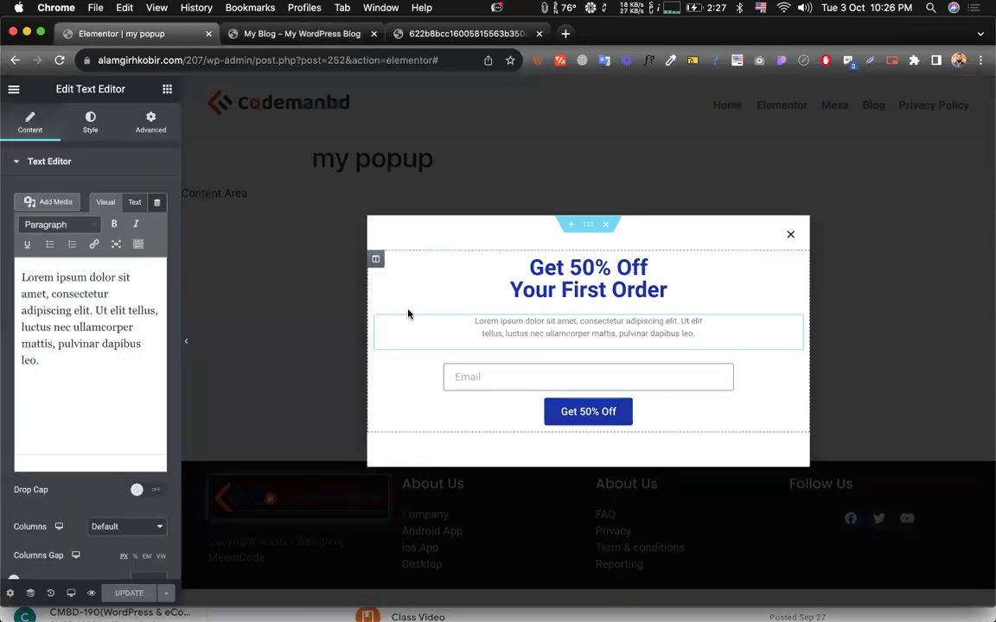
click(166, 594)
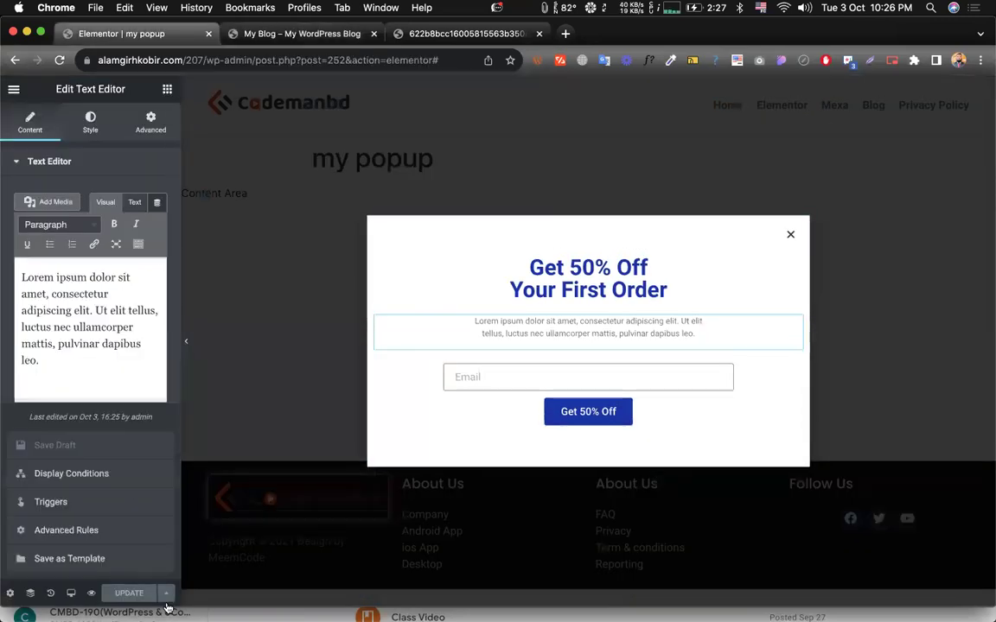
click(84, 516)
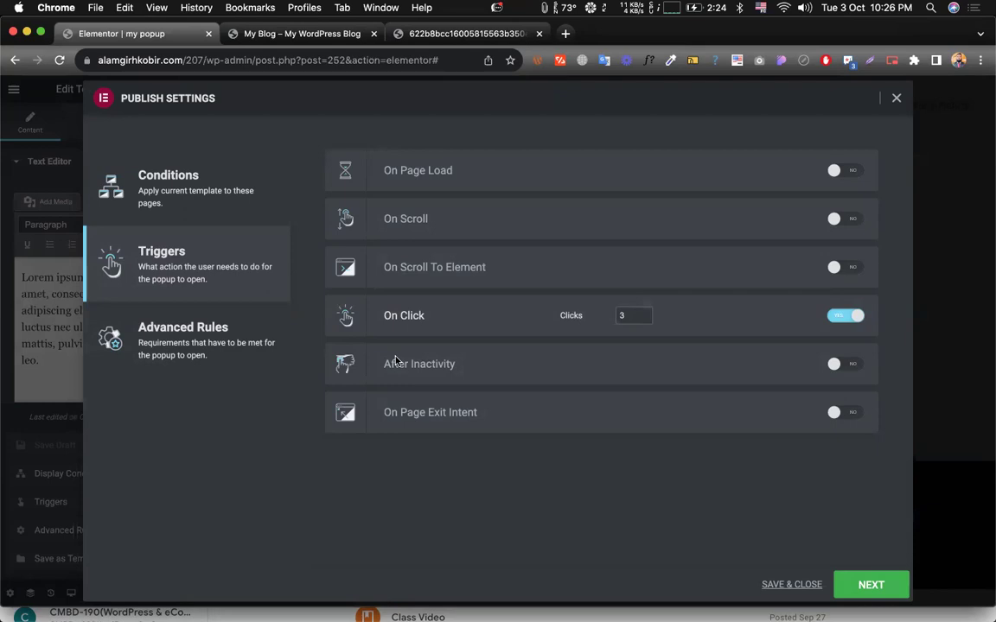
click(836, 318)
- Try the After Inactivity trigger to examine its seconds setting, and switch it off again
click(850, 367)
double_click(626, 364)
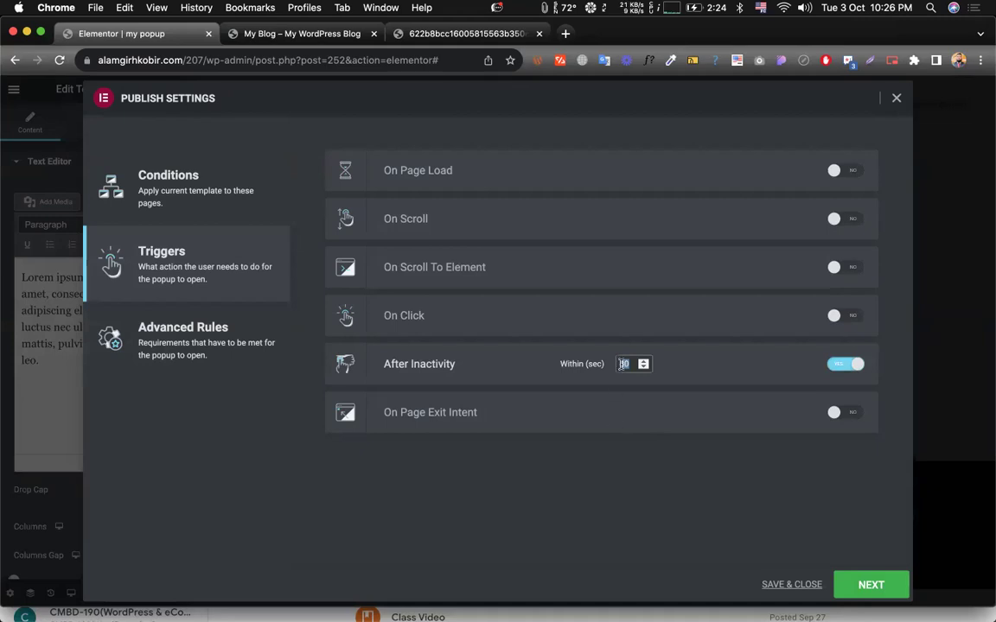
click(843, 367)
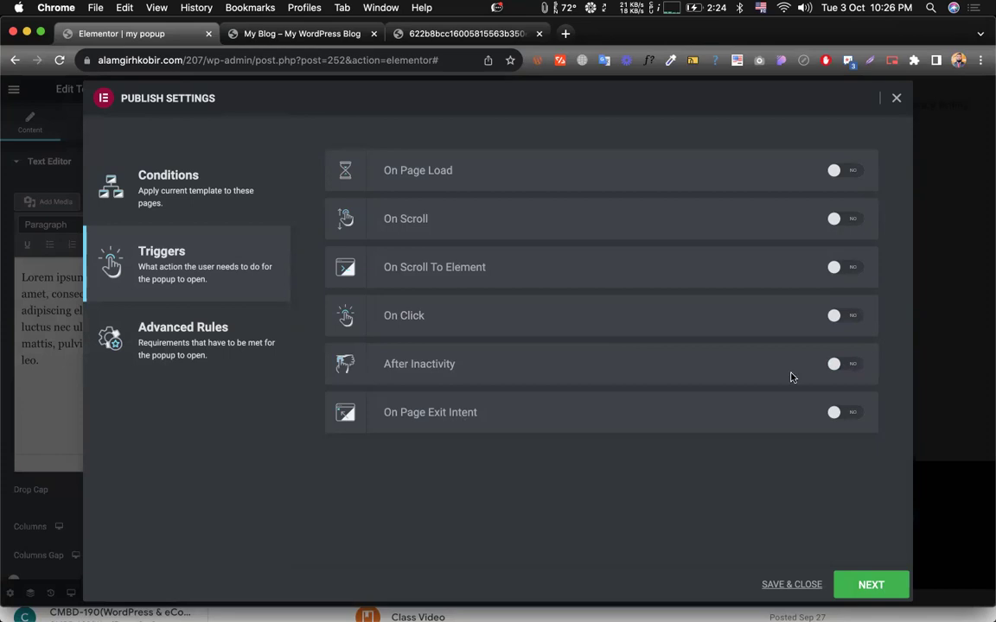
- Enable the On Page Exit Intent trigger, then save and close the publish settings
click(849, 412)
click(789, 586)
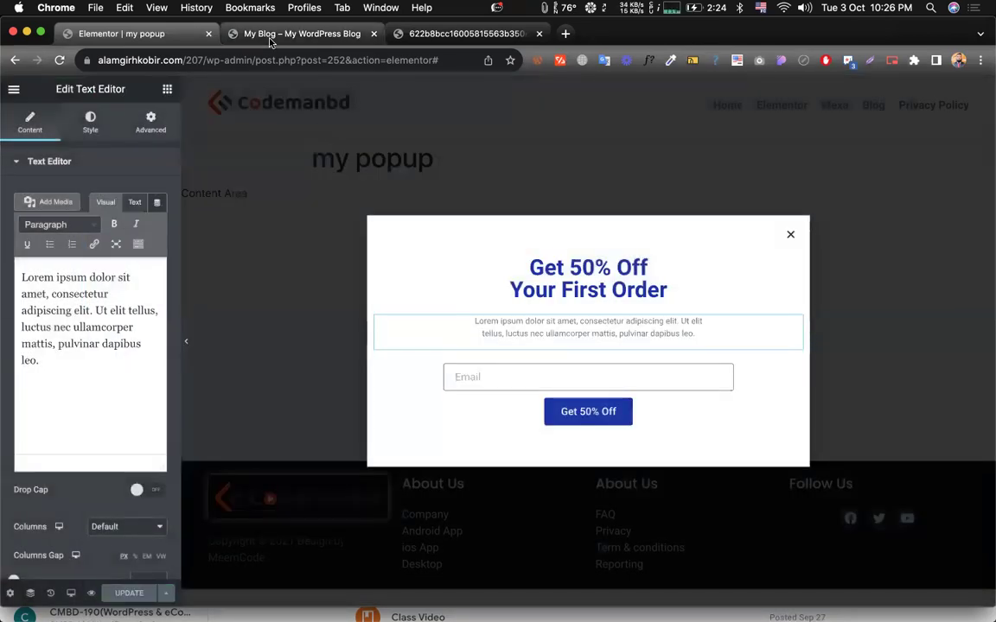
- Reload the live home page, browse its hero section and leave the page area to test the exit intent trigger
click(270, 35)
key(super+r)
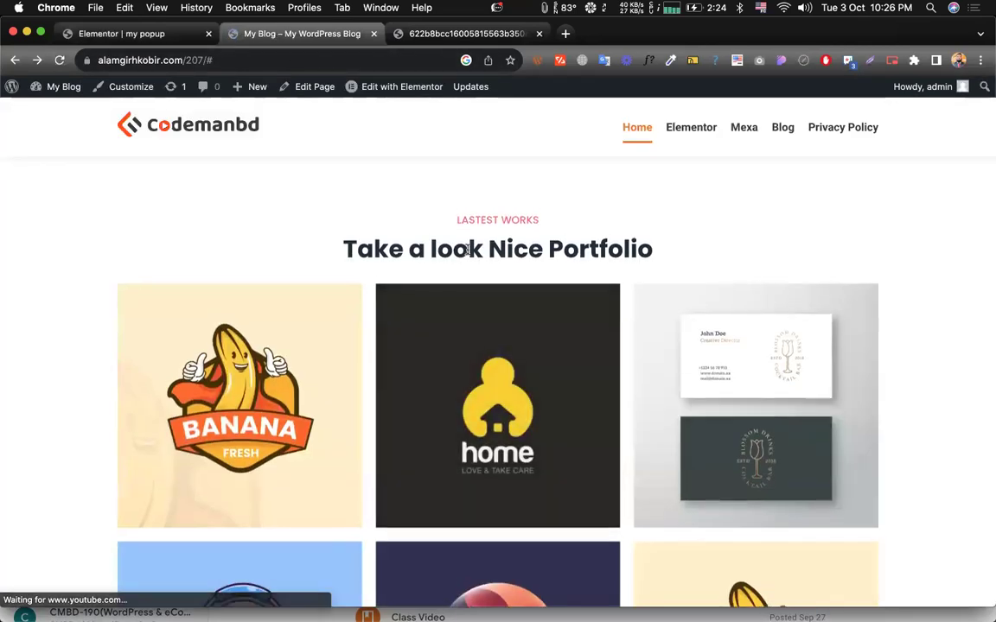
scroll(467, 249, up, 15)
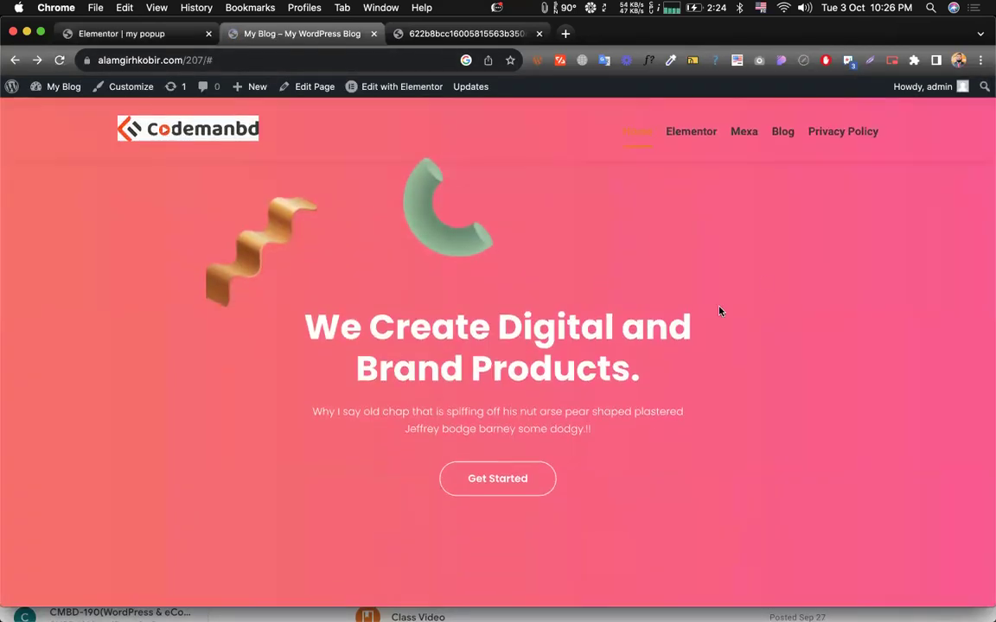
scroll(608, 339, down, 5)
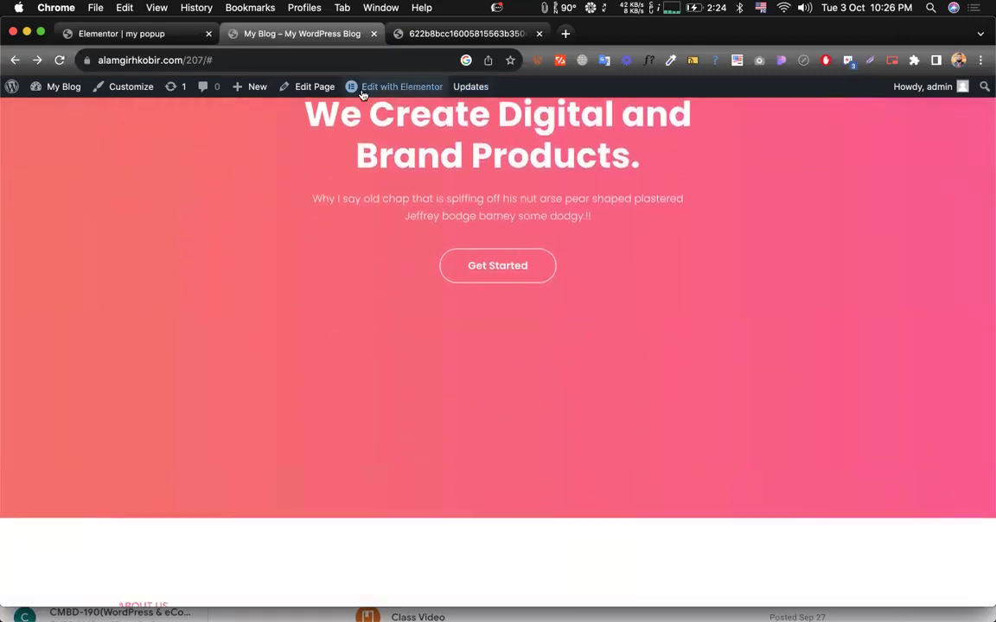
mouse_move(345, 50)
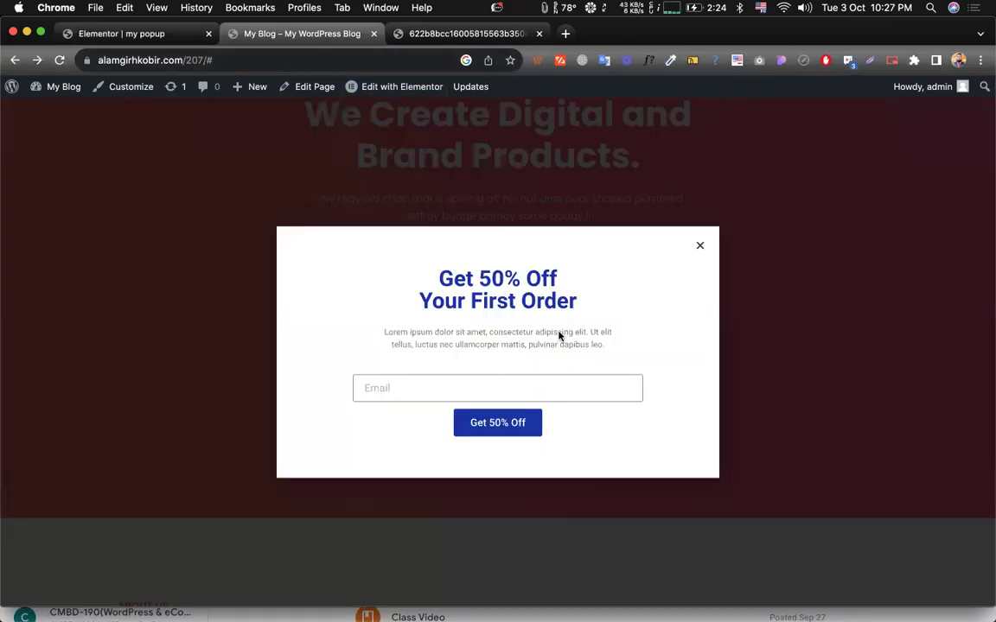
- Open the popup's advanced rules and try Show after X page views and Hide for logged in users, switching each off again
click(127, 34)
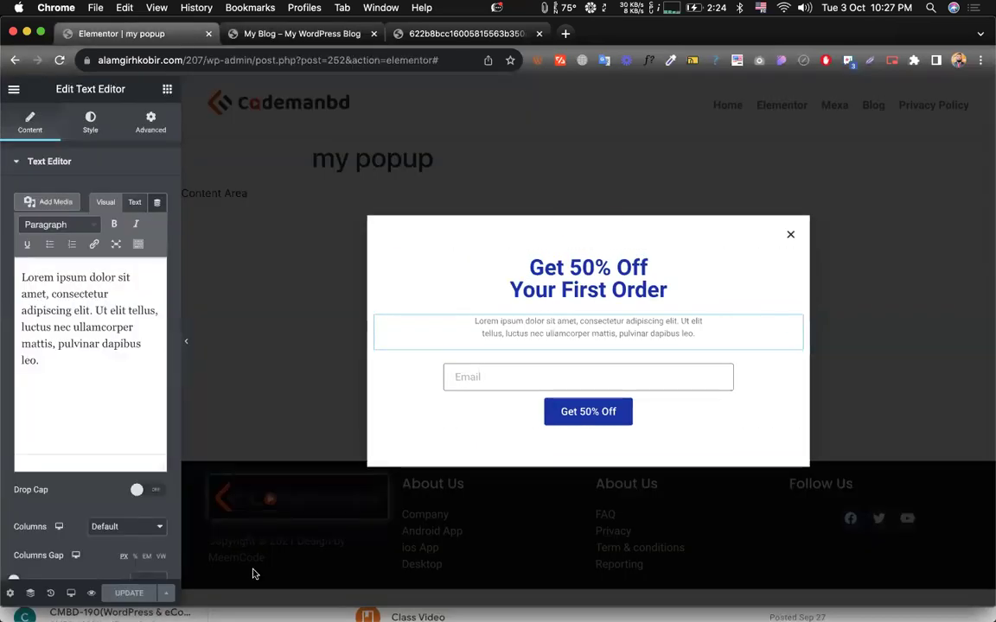
click(166, 593)
click(65, 531)
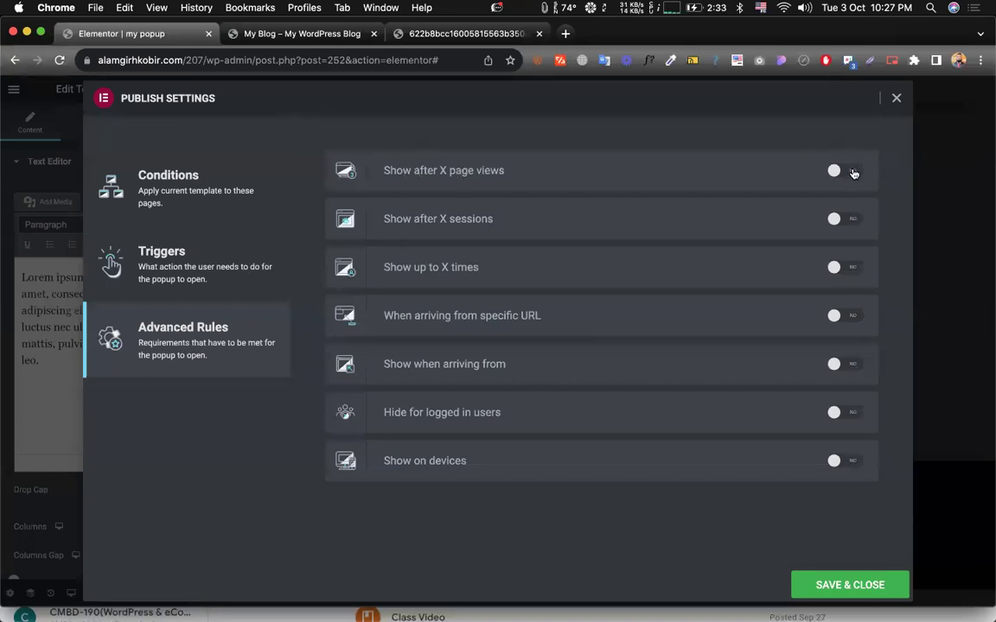
click(853, 174)
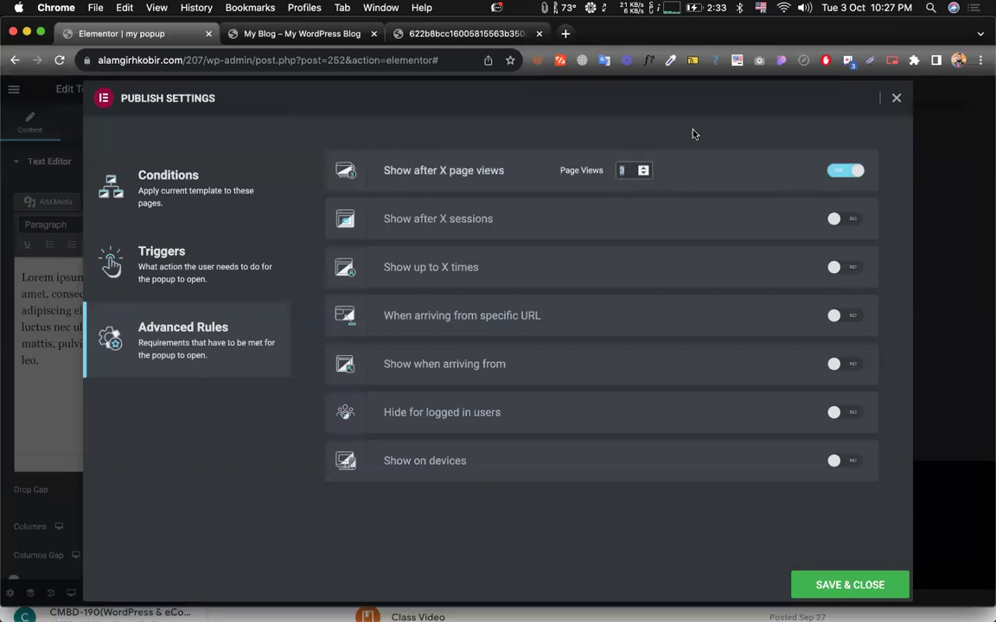
click(841, 175)
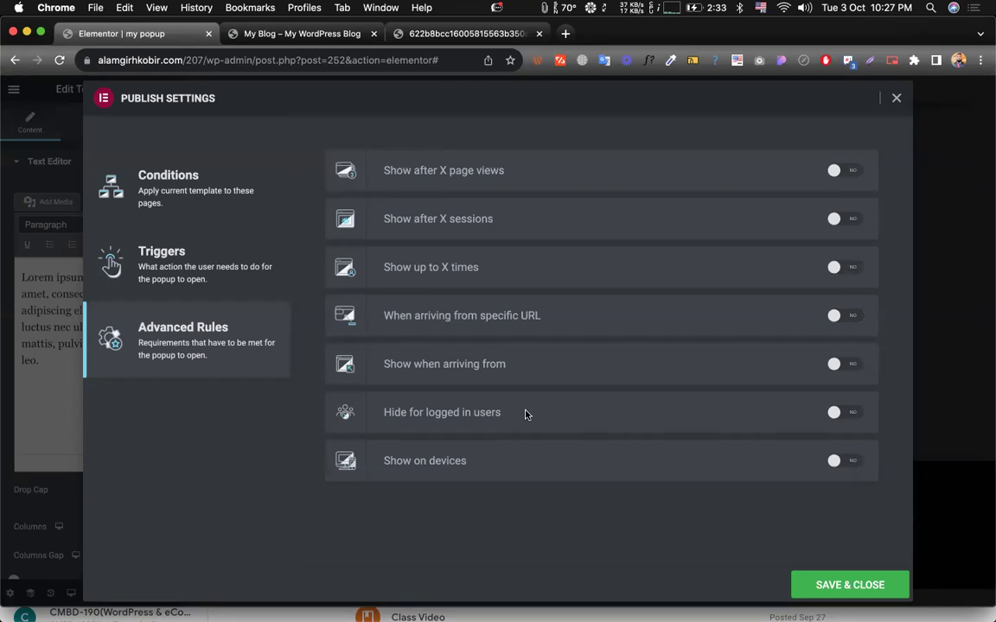
click(854, 416)
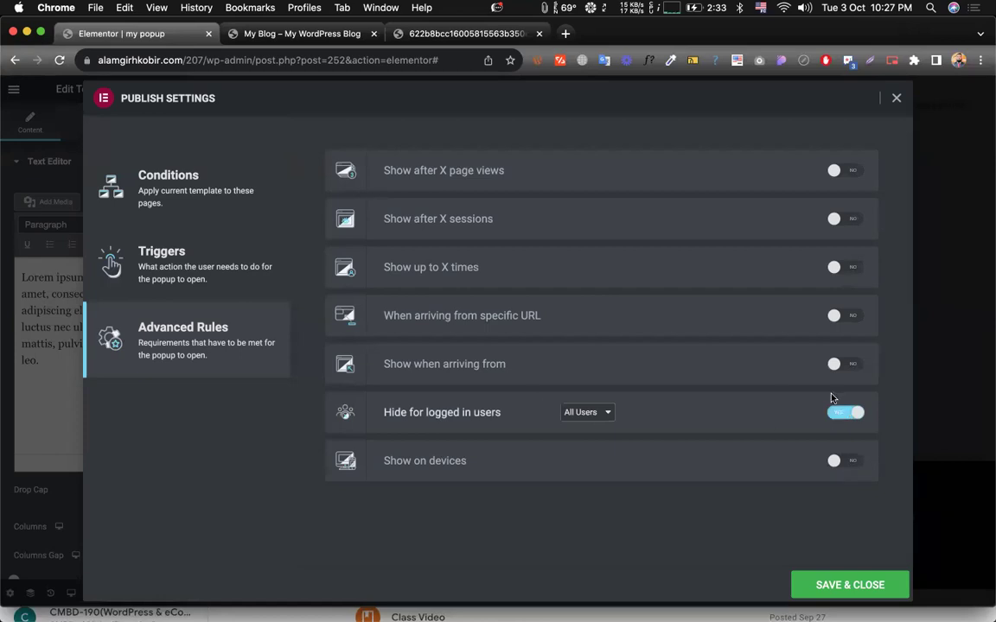
click(837, 416)
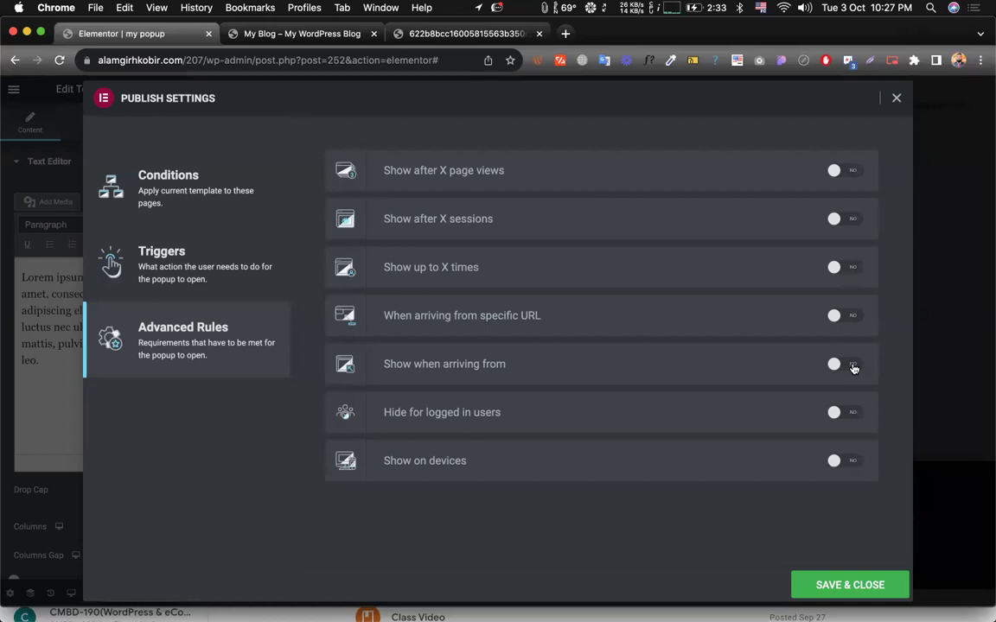
- Try the Show when arriving from and Show on devices rules, switch both off, and save and close the publish settings
click(853, 367)
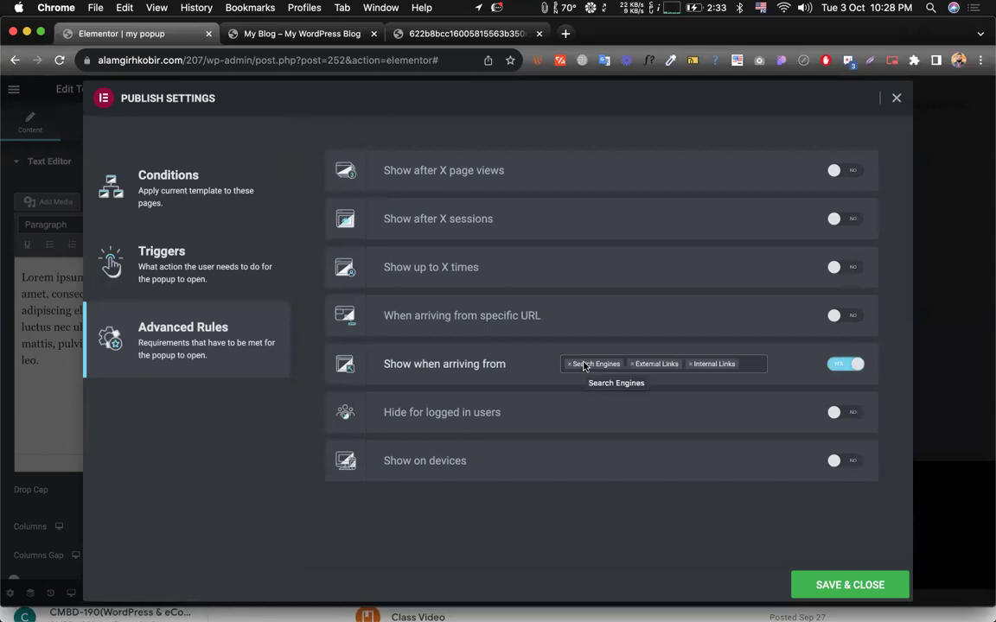
click(829, 364)
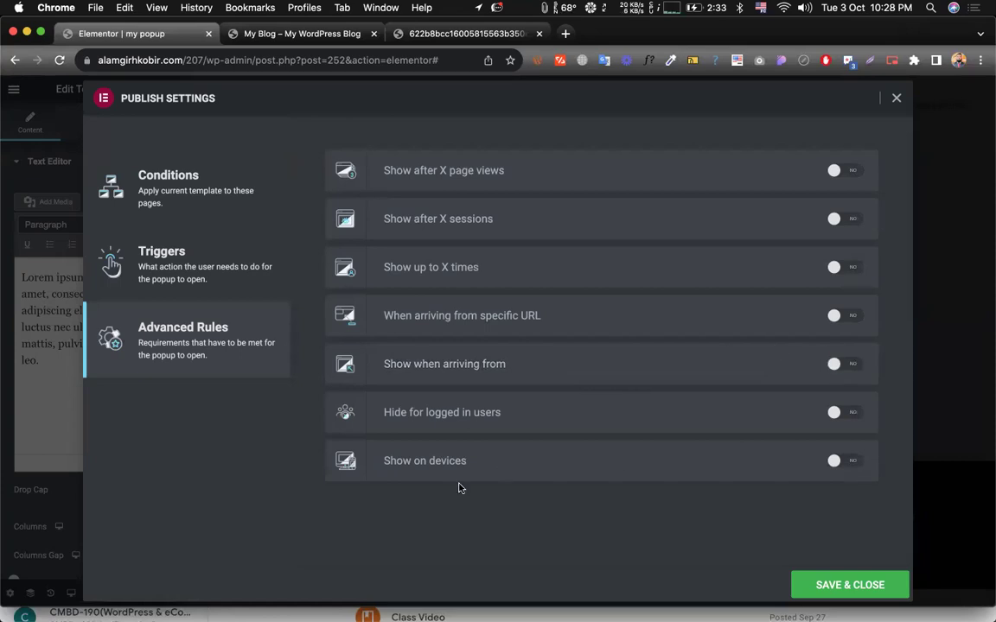
click(847, 461)
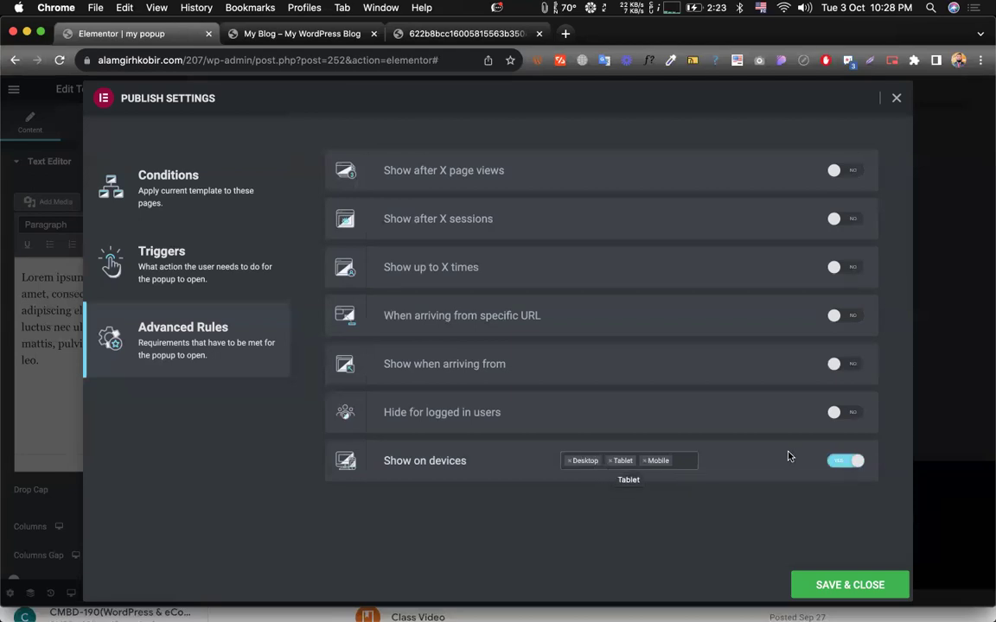
click(846, 461)
click(847, 585)
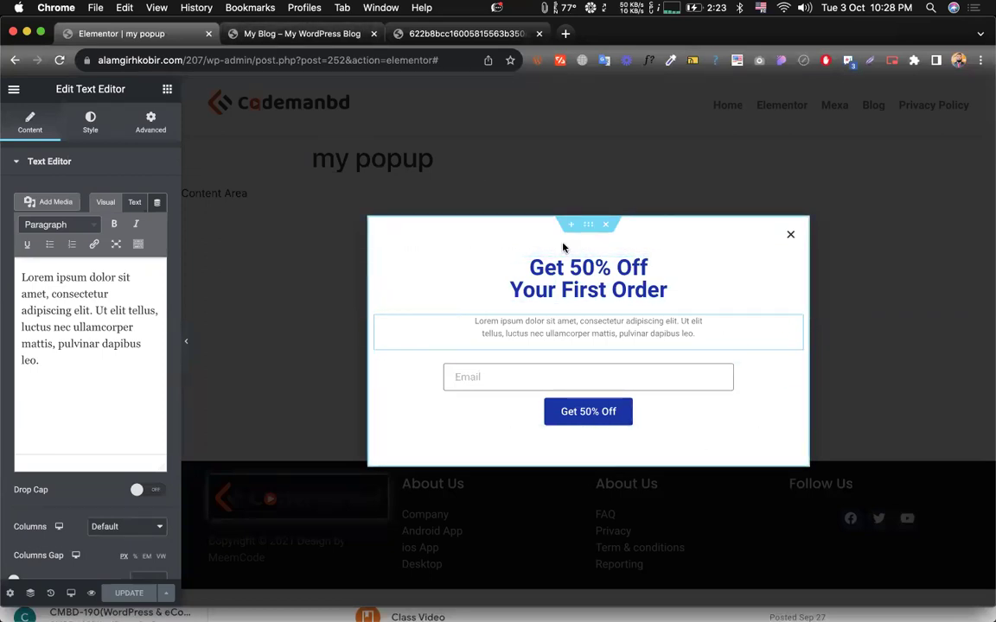
- Preview the popup in a new tab, try opening its copied preview address in an incognito window, and close that window
mouse_move(92, 592)
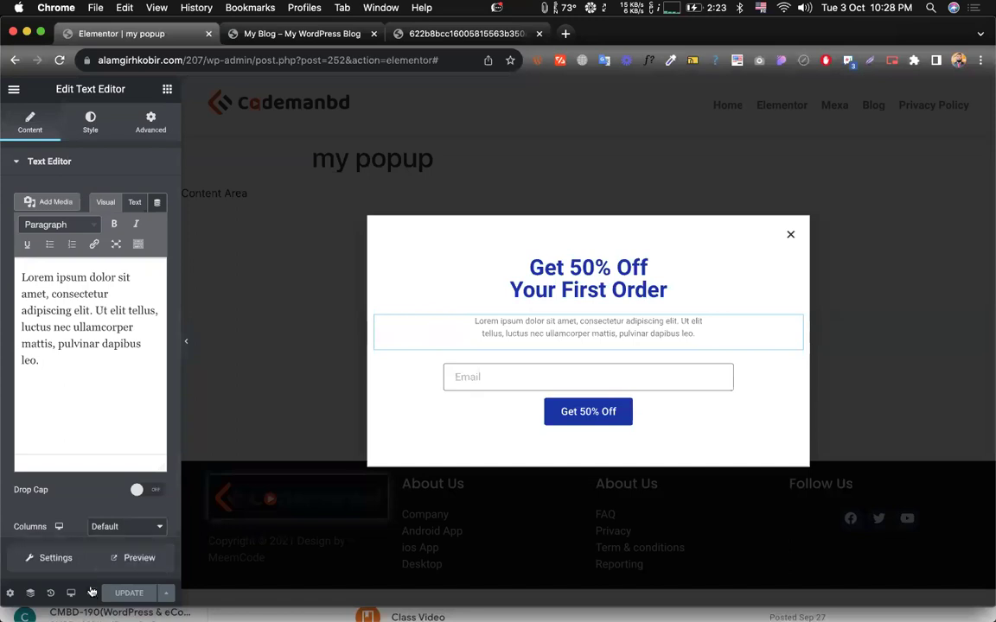
click(114, 558)
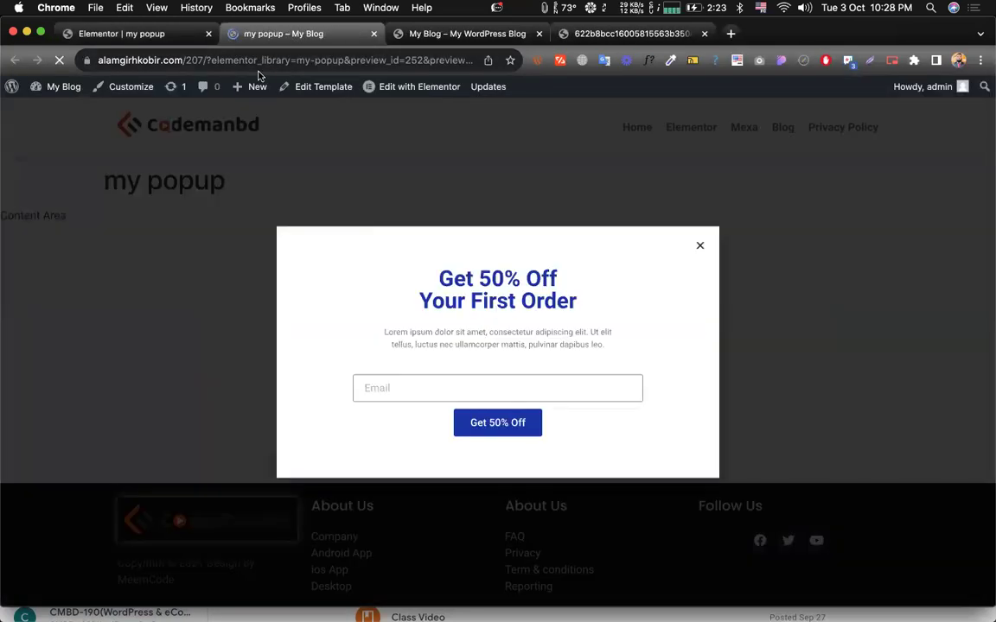
click(241, 61)
key(super+c)
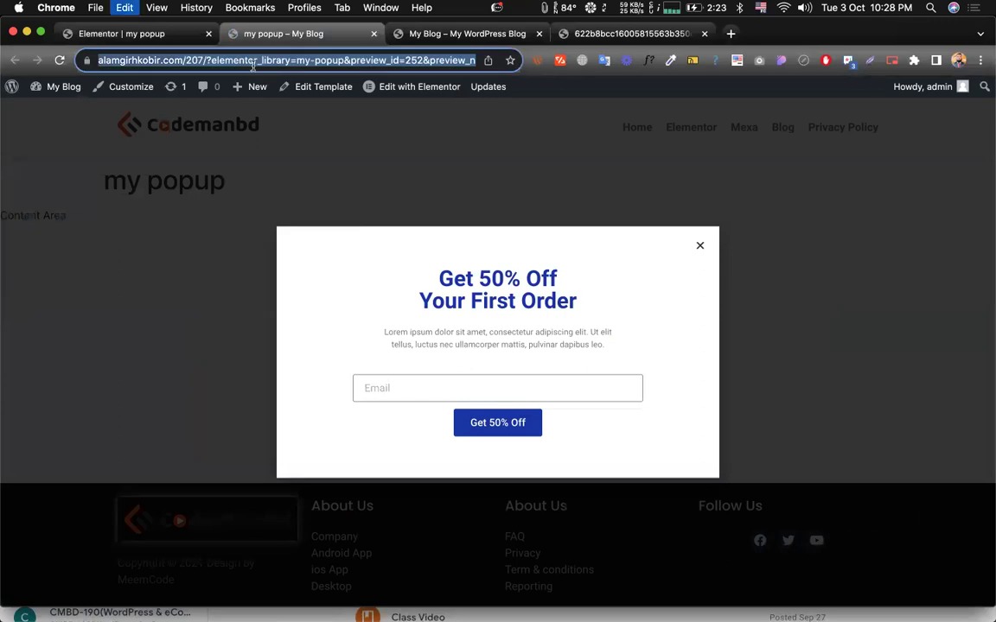
key(super+shift+n)
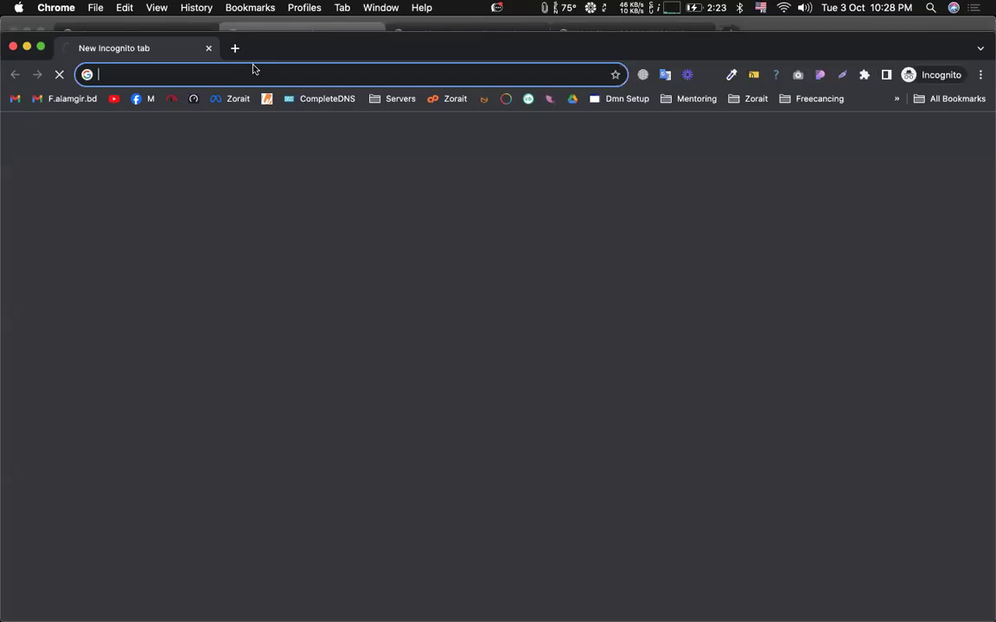
key(super+v)
key(Return)
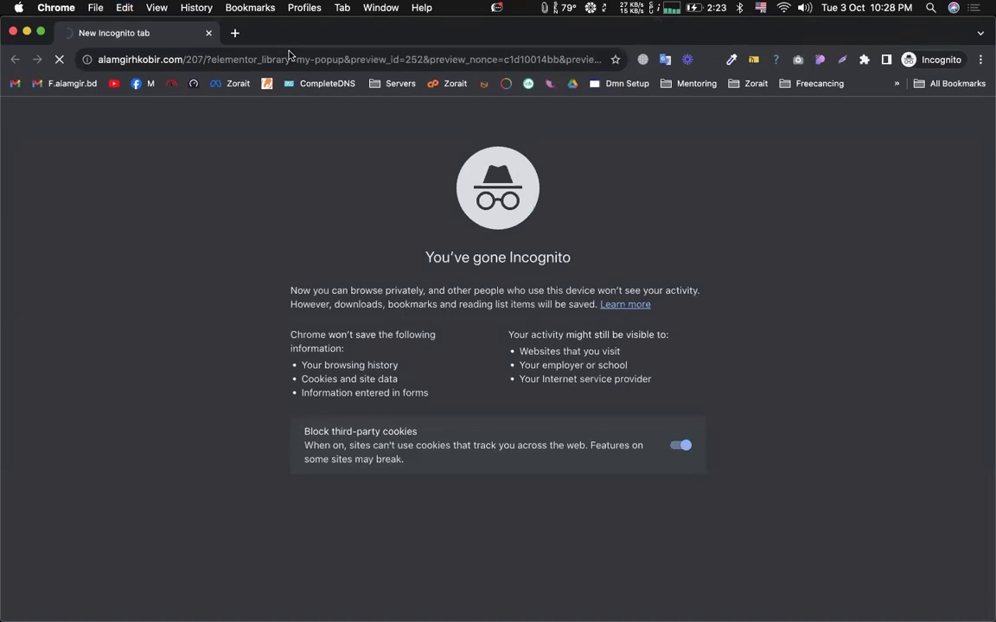
key(super+w)
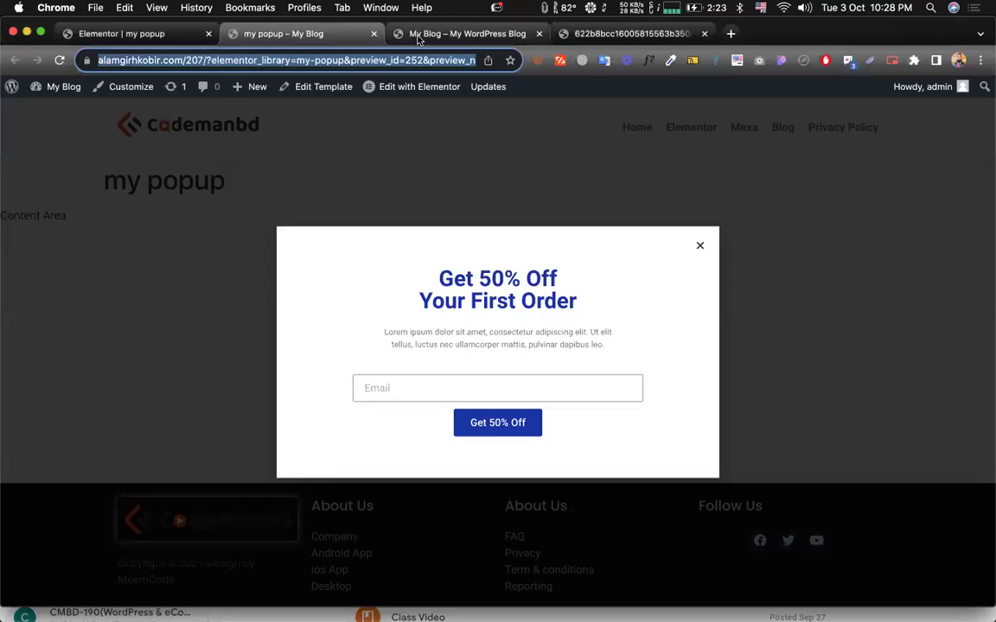
- Return to the popup editor and open the display conditions in its publish settings
click(418, 34)
click(156, 34)
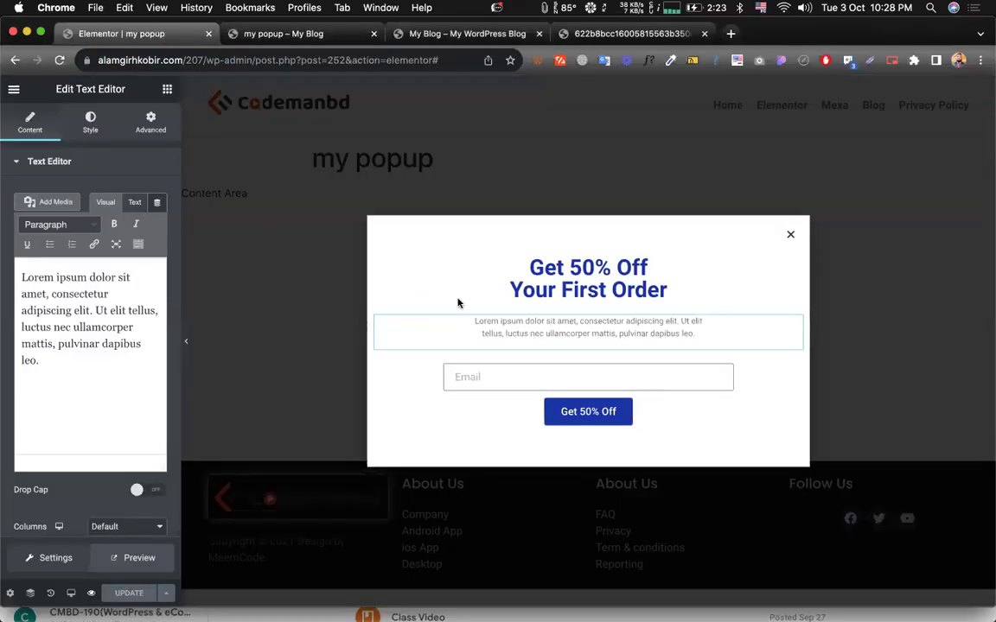
click(162, 593)
click(71, 507)
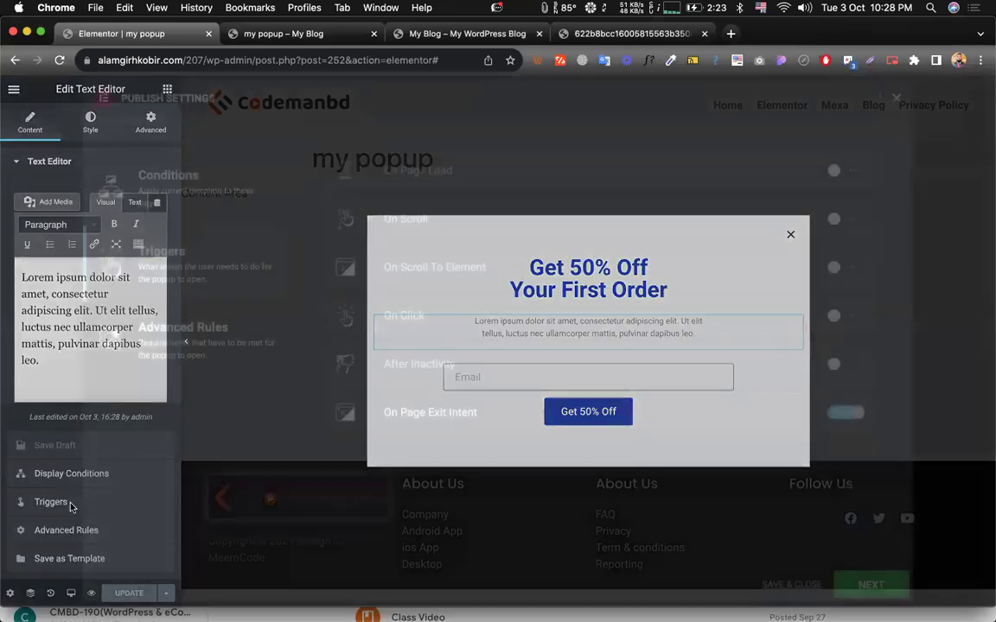
click(240, 185)
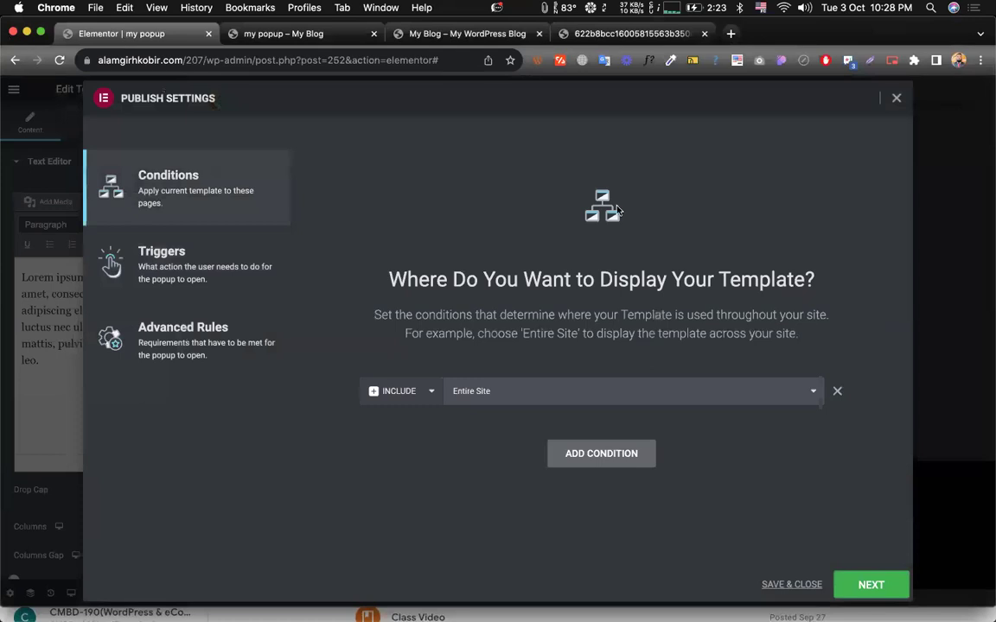
- In the triggers, enable On Page Load within 0 seconds, switch off On Page Exit Intent, and save and close the publish settings
click(230, 286)
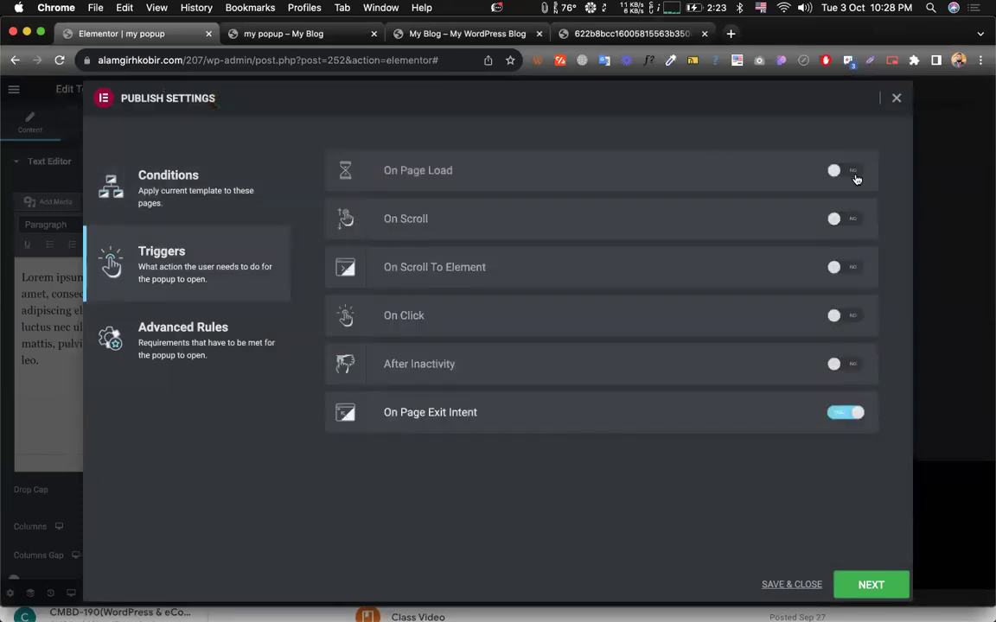
click(854, 172)
double_click(625, 169)
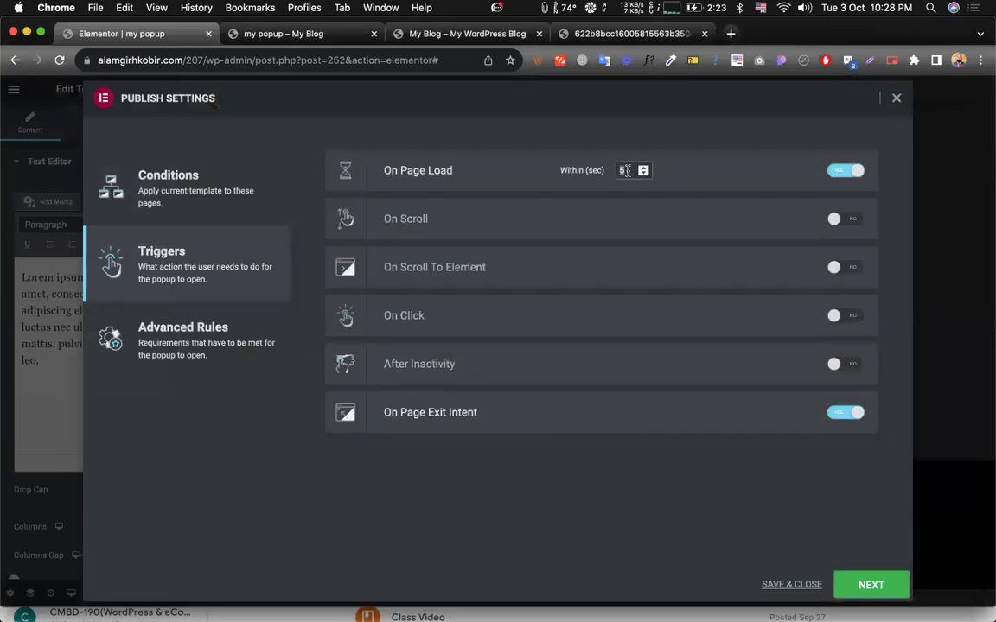
click(845, 413)
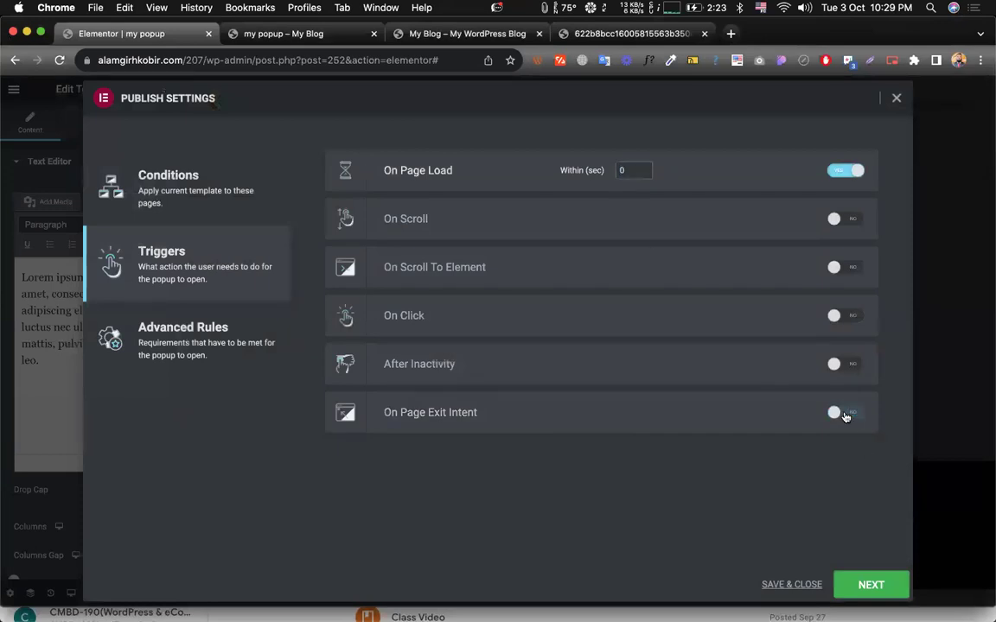
click(796, 587)
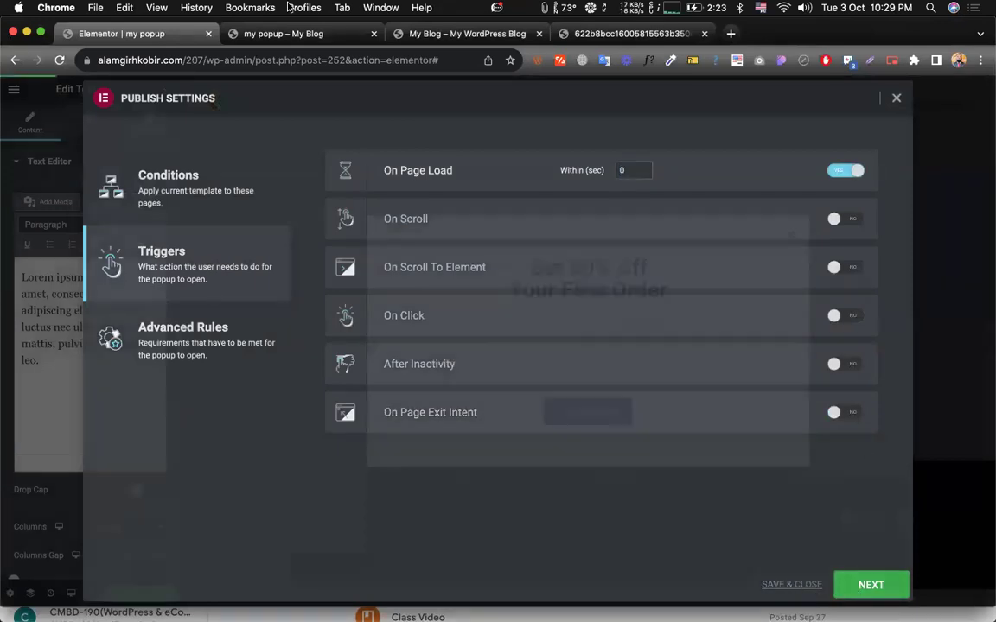
- Load the blog's home page at alamgirhkobir.com/207/, without the trailing #, to test the page-load trigger
click(413, 33)
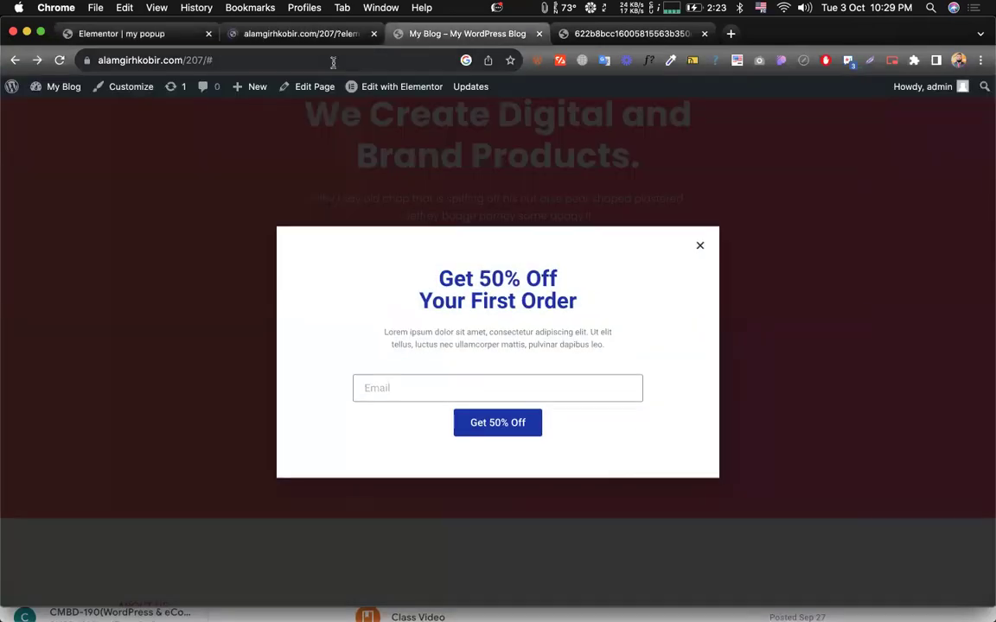
click(332, 63)
click(333, 63)
key(BackSpace)
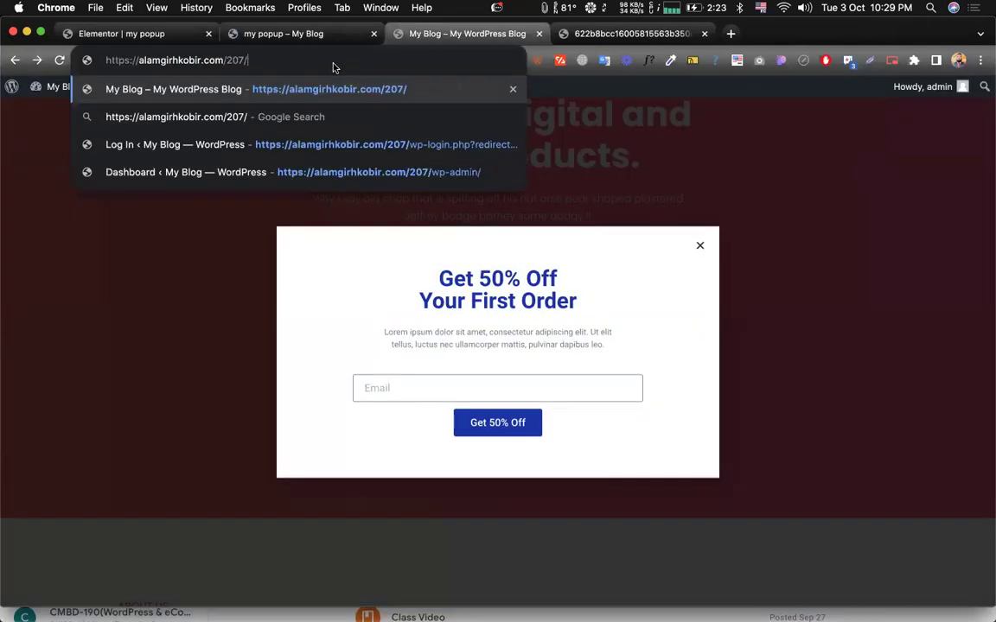
key(super+a)
key(Return)
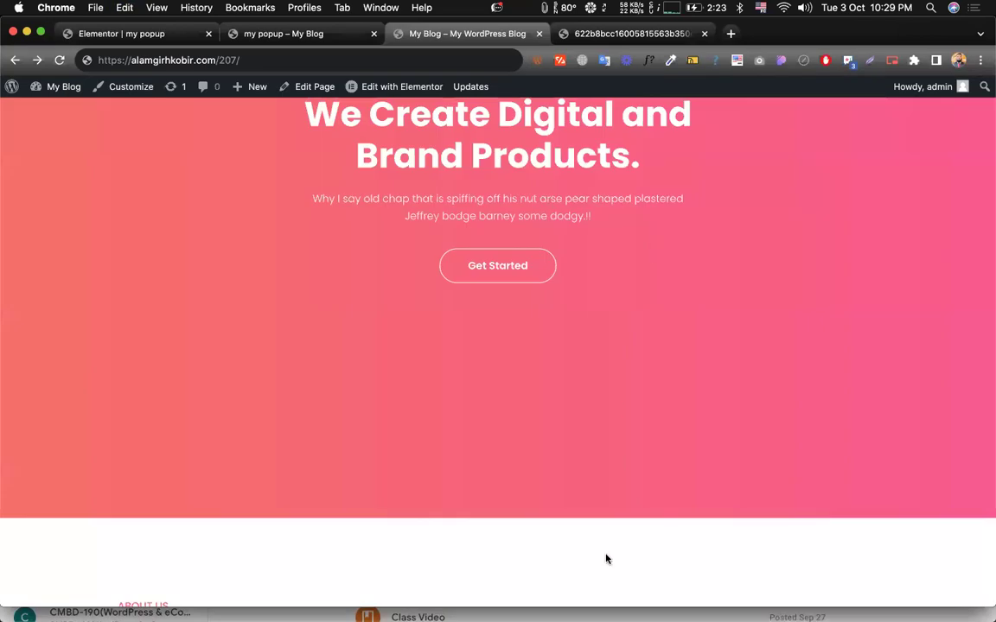